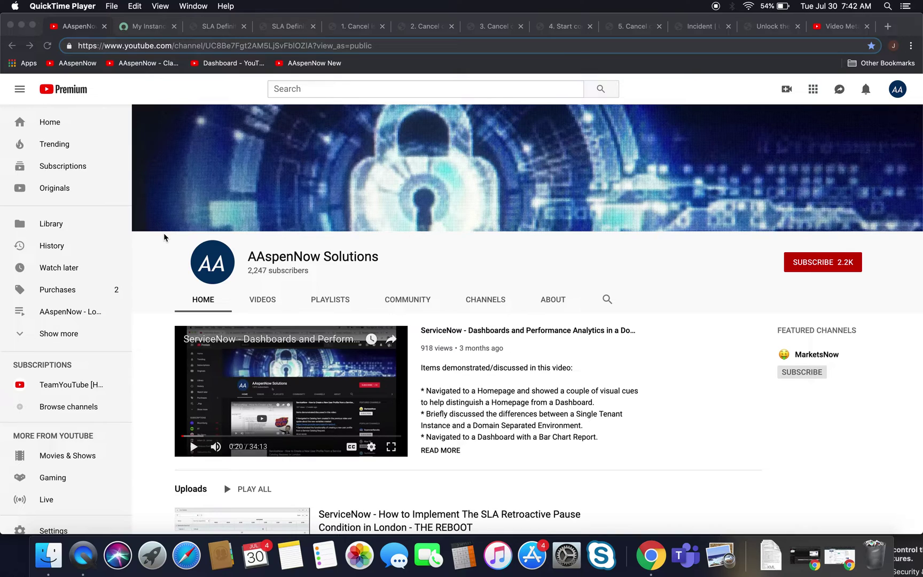
Step: Examine the developer instance's status page and its available instance actions
{"action": "left_click", "coordinate": [142, 25]}
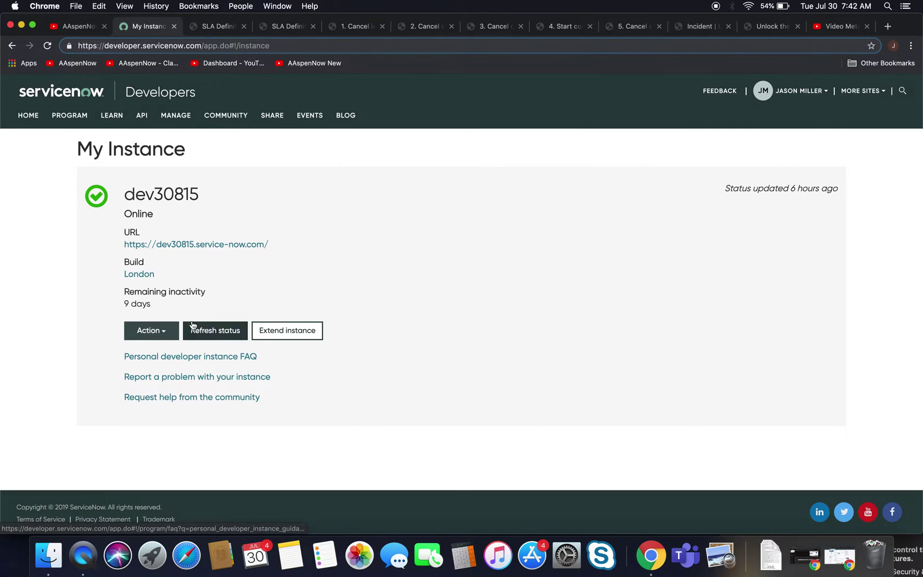
{"action": "left_click", "coordinate": [169, 334]}
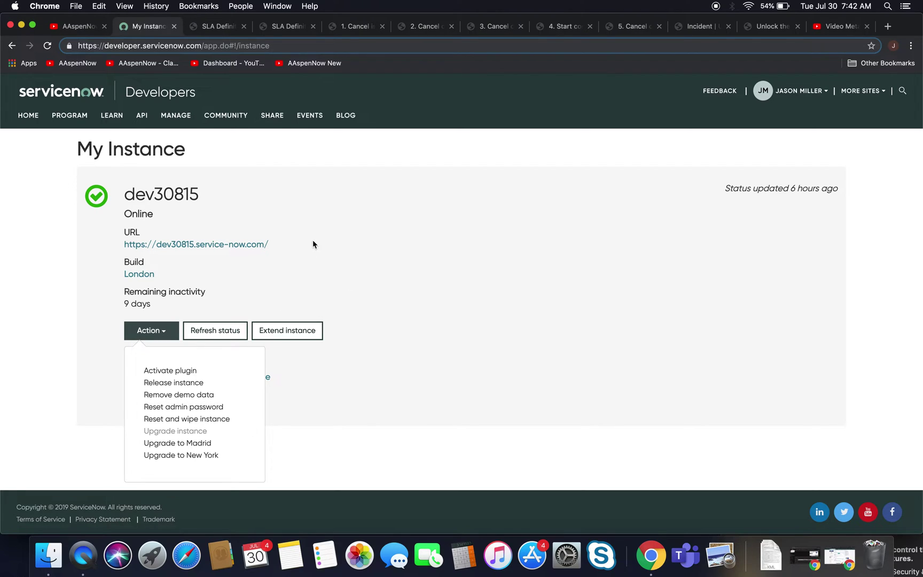
{"action": "left_click", "coordinate": [307, 210]}
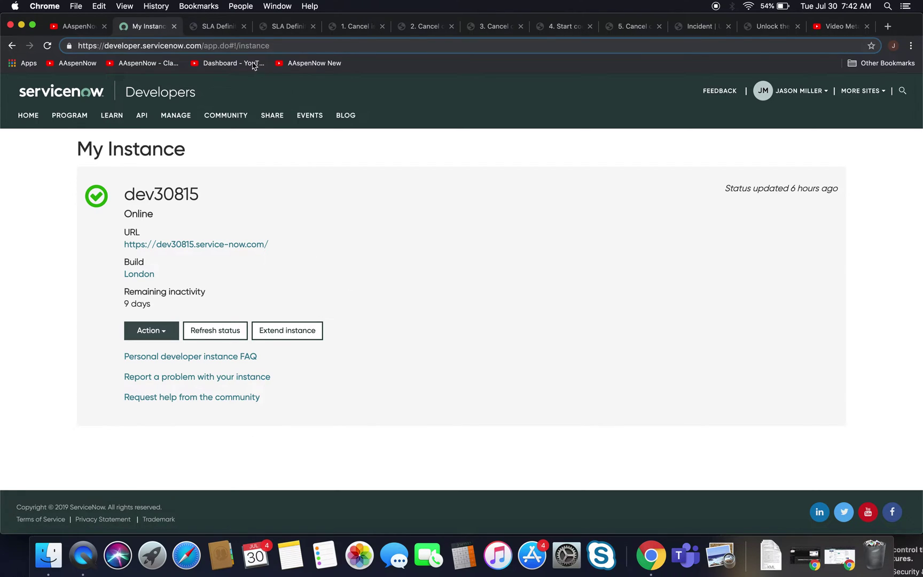
Step: Switch to the SLA Definitions list and filter the navigator by "la def" to locate the SLA Definitions modules
{"action": "left_click", "coordinate": [215, 28]}
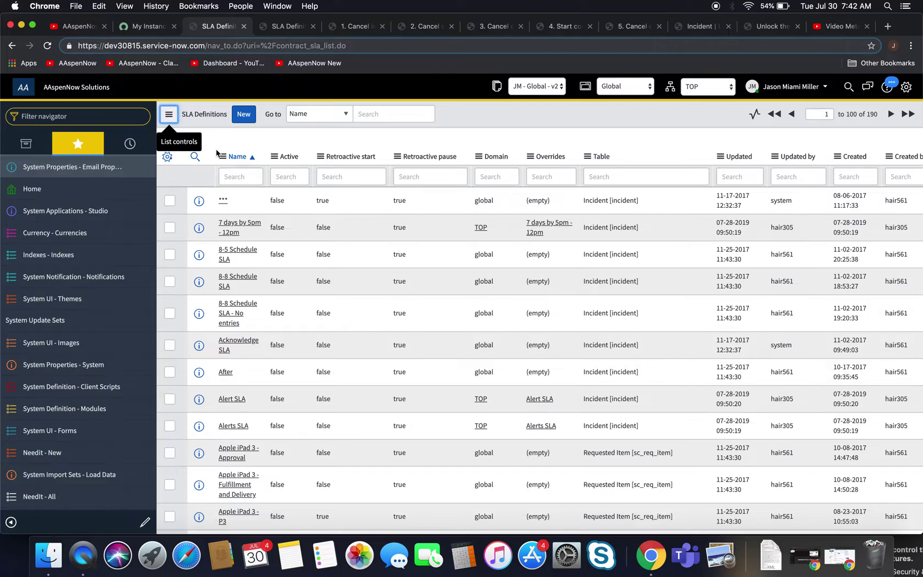
{"action": "left_click", "coordinate": [77, 116]}
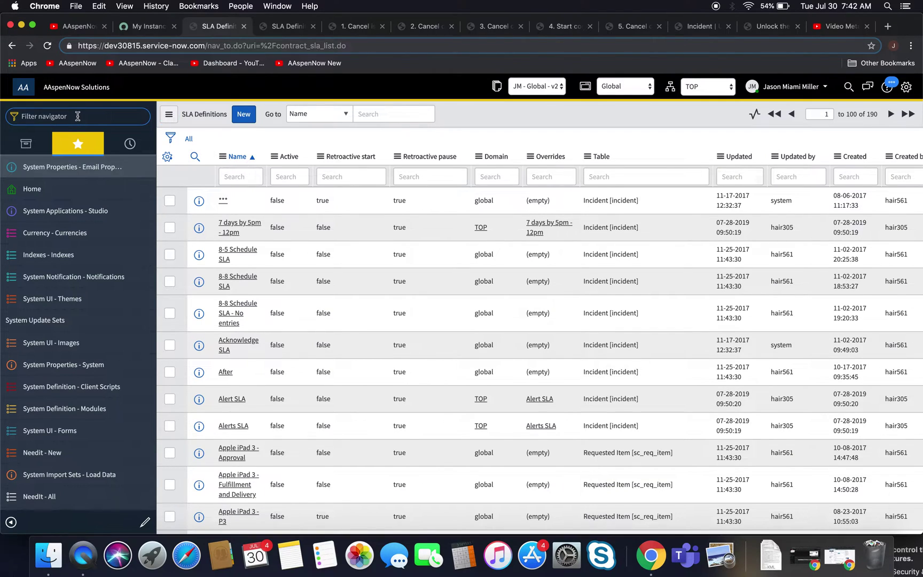
{"action": "type", "text": "la def"}
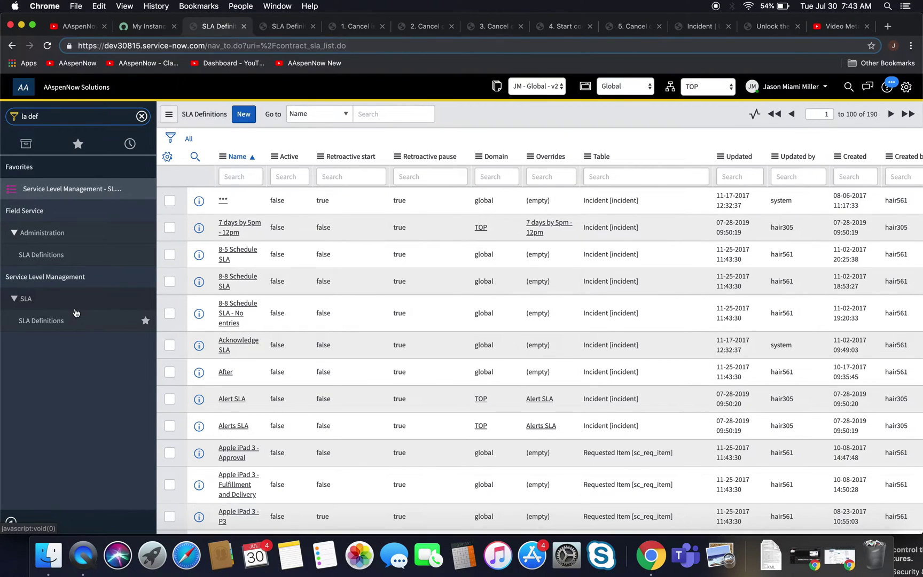
Step: Open the SLA Definitions list directly through the navigator filter with "contract_sla.list"
{"action": "key", "text": "BackSpace"}
{"action": "key", "text": "BackSpace"}
{"action": "key", "text": "BackSpace"}
{"action": "key", "text": "BackSpace"}
{"action": "key", "text": "BackSpace"}
{"action": "key", "text": "BackSpace"}
{"action": "type", "text": "contract"}
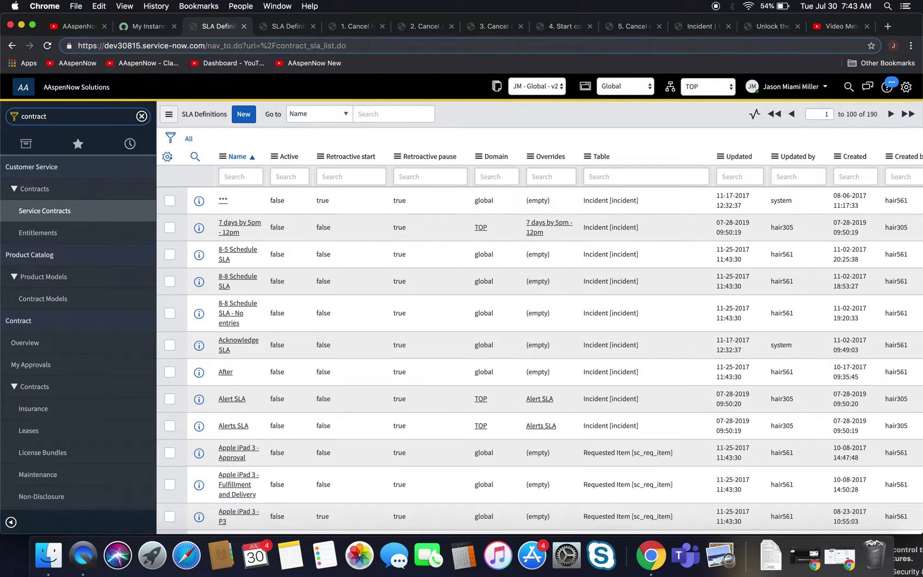
{"action": "type", "text": "_sla.list"}
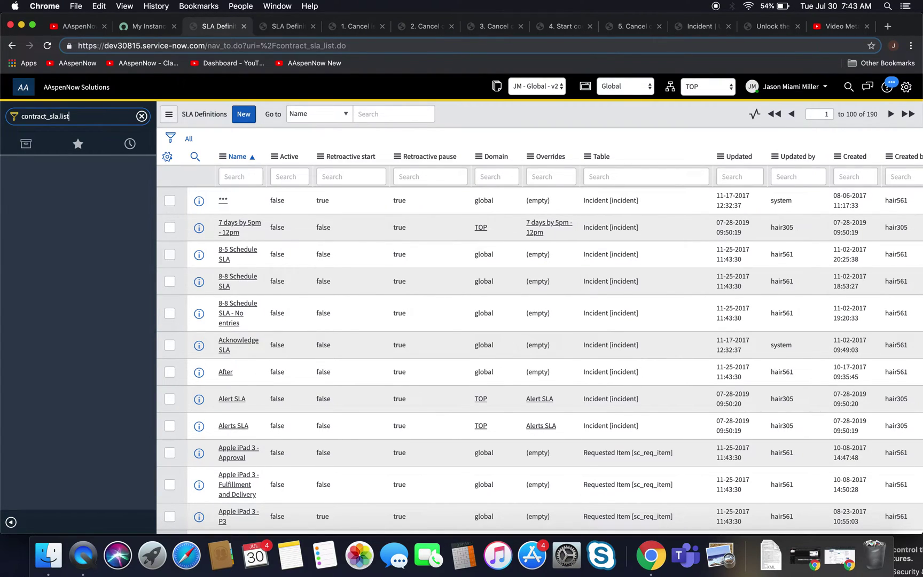
{"action": "key", "text": "Return"}
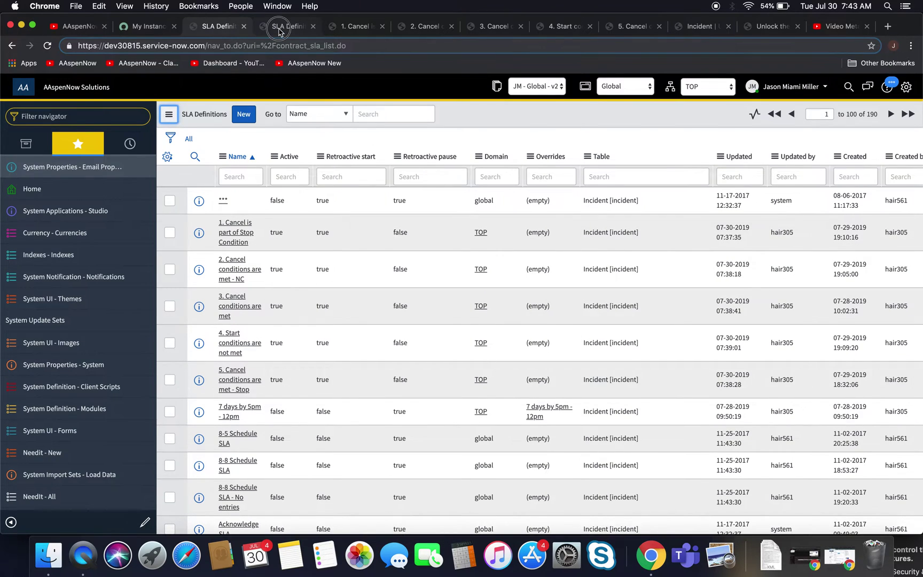
Step: Review the active incident SLA definitions list, and open the definition "1. Cancel is part of Stop Condition"
{"action": "left_click", "coordinate": [286, 27]}
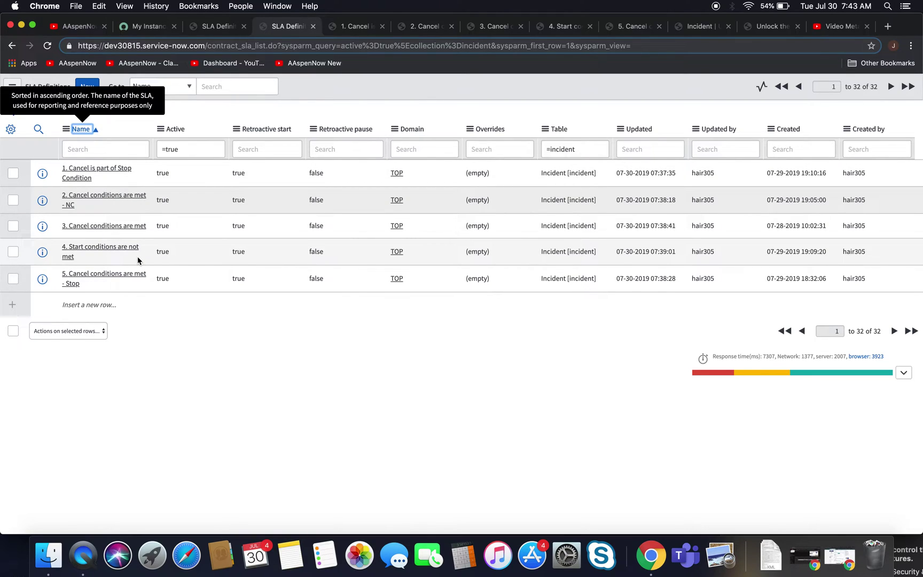
{"action": "left_click", "coordinate": [140, 347]}
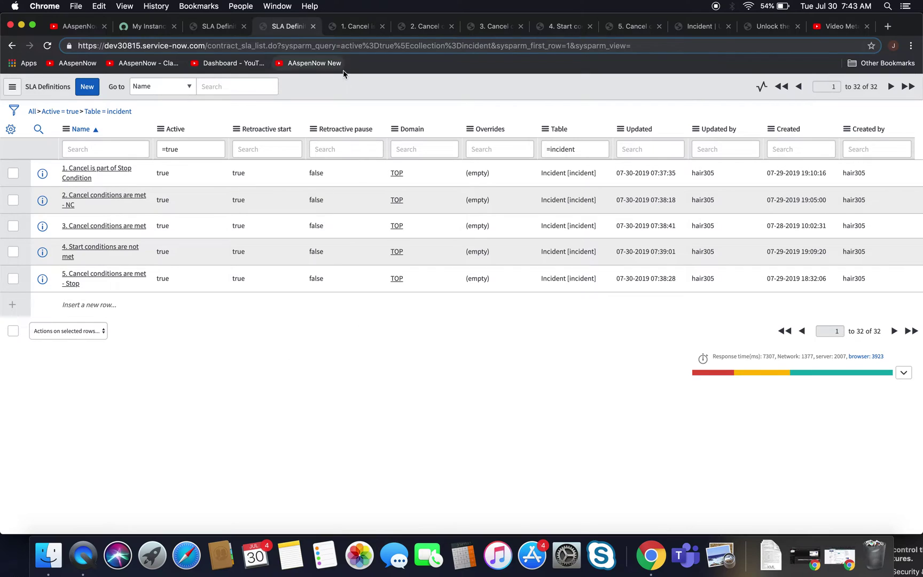
{"action": "left_click", "coordinate": [356, 28]}
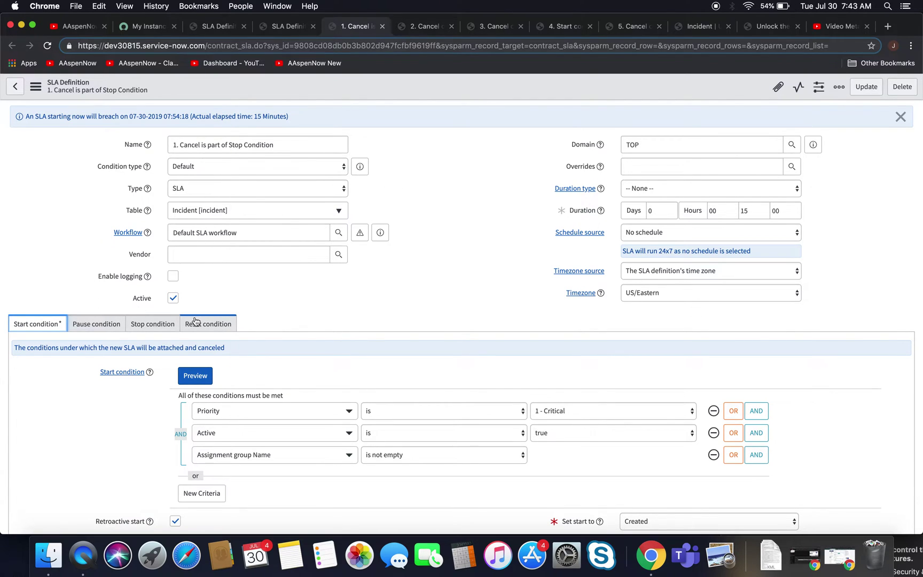
{"action": "scroll", "coordinate": [195, 321], "scroll_direction": "down", "scroll_amount": 4}
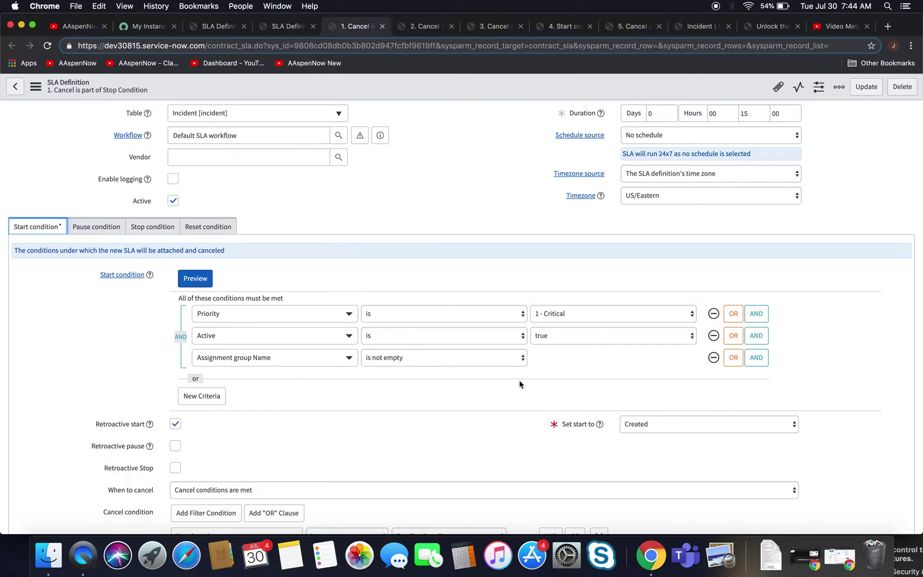
Step: Remove the Assignment group Name row from the start condition, and add an AND condition on Assignment group, checking its operator choices
{"action": "left_click", "coordinate": [713, 359]}
{"action": "left_click", "coordinate": [757, 339]}
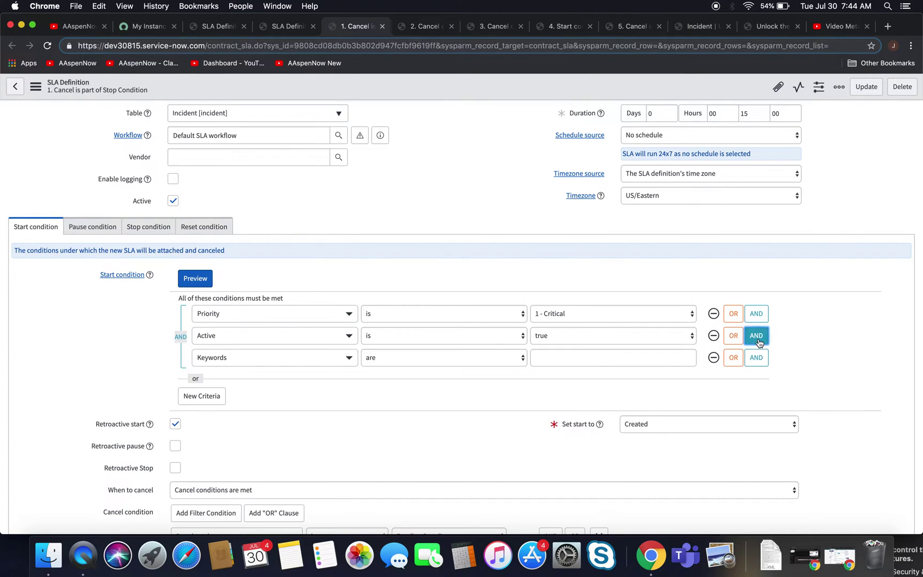
{"action": "left_click", "coordinate": [330, 359]}
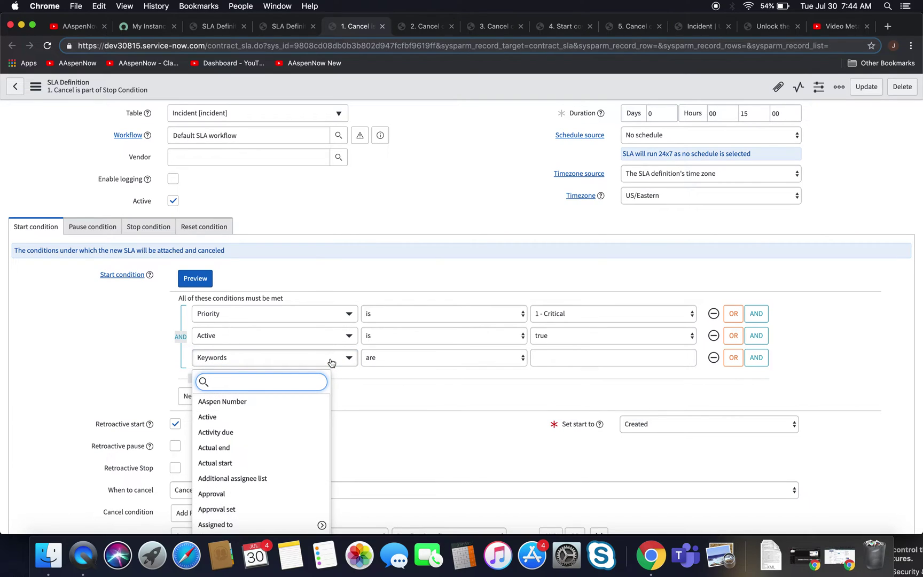
{"action": "type", "text": "assign"}
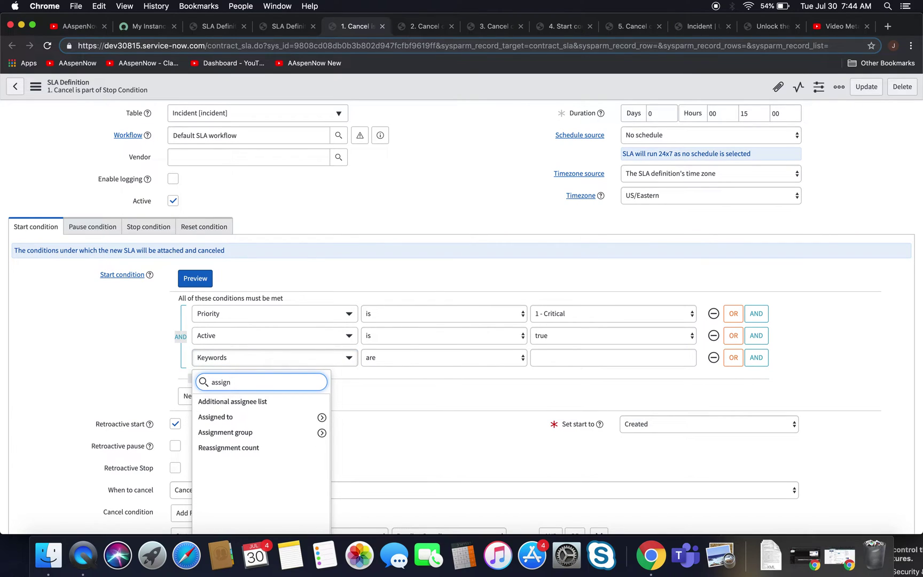
{"action": "left_click", "coordinate": [231, 434]}
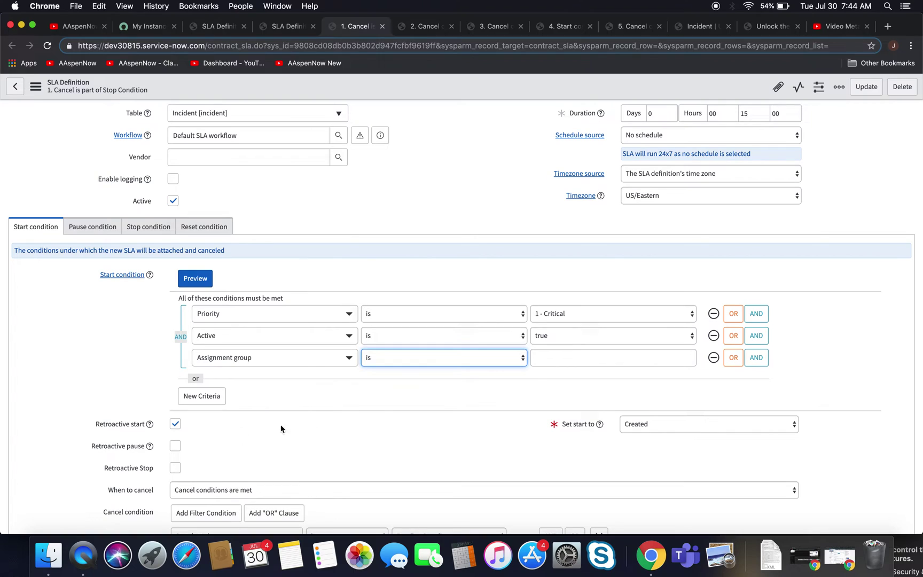
{"action": "left_click", "coordinate": [446, 368]}
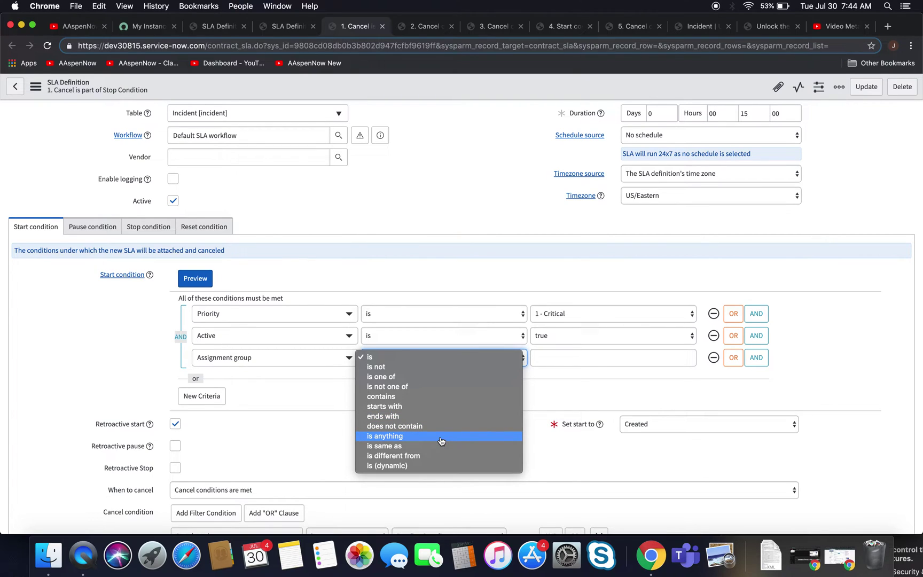
{"action": "left_click", "coordinate": [323, 385]}
Step: Dot-walk the new start condition's field to Assignment group . Name and set its operator to "is not empty"
{"action": "left_click", "coordinate": [346, 357]}
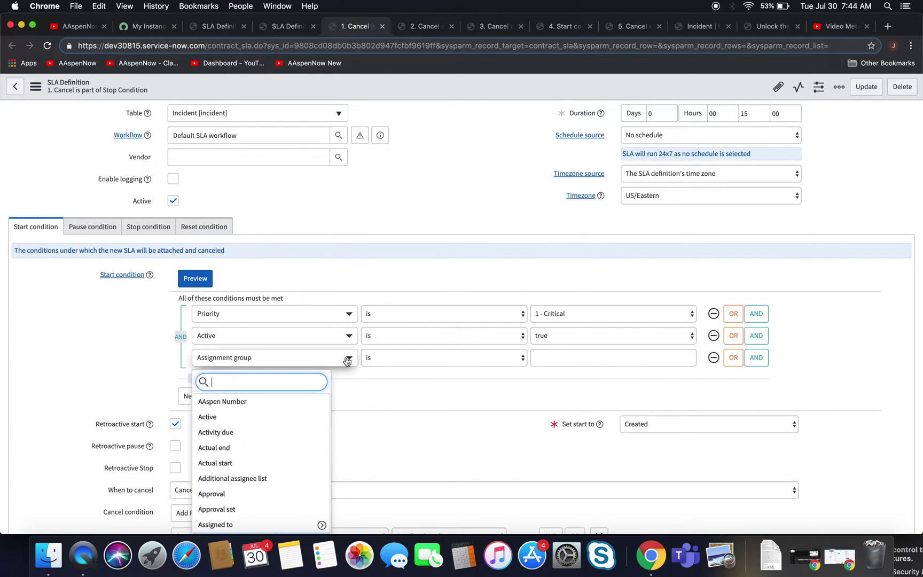
{"action": "scroll", "coordinate": [310, 518], "scroll_direction": "down", "scroll_amount": 2}
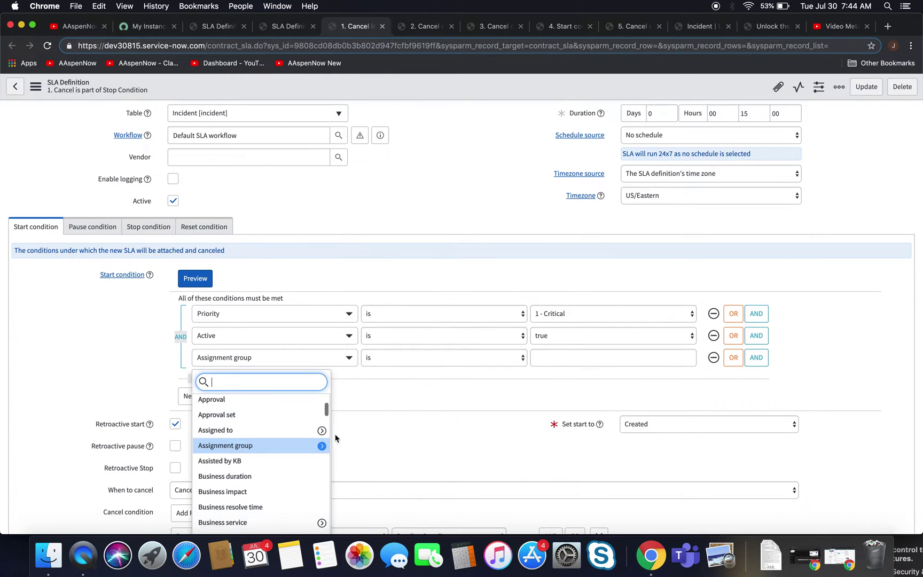
{"action": "scroll", "coordinate": [320, 444], "scroll_direction": "down", "scroll_amount": 5}
{"action": "scroll", "coordinate": [322, 450], "scroll_direction": "up", "scroll_amount": 5}
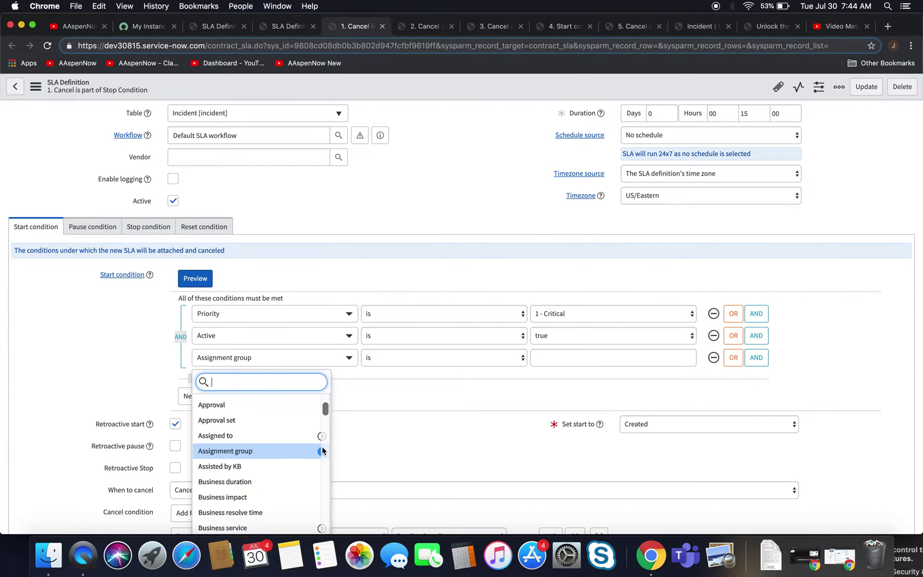
{"action": "left_click", "coordinate": [320, 455]}
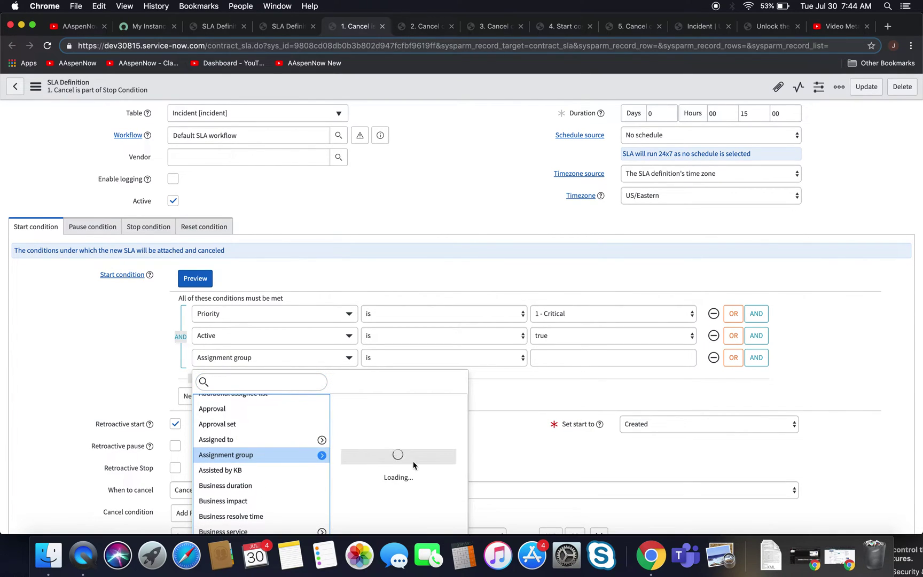
{"action": "scroll", "coordinate": [421, 469], "scroll_direction": "down", "scroll_amount": 4}
{"action": "scroll", "coordinate": [422, 469], "scroll_direction": "down", "scroll_amount": 3}
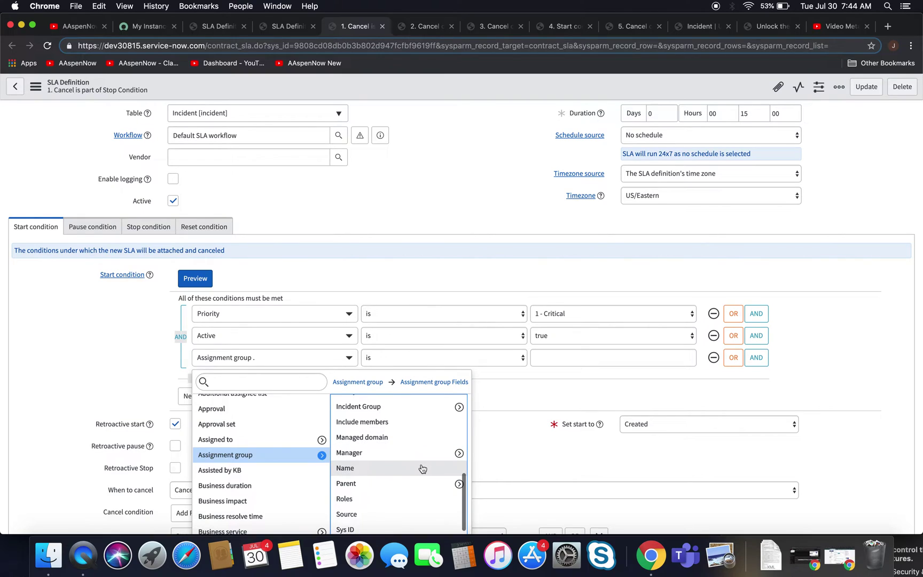
{"action": "left_click", "coordinate": [347, 468]}
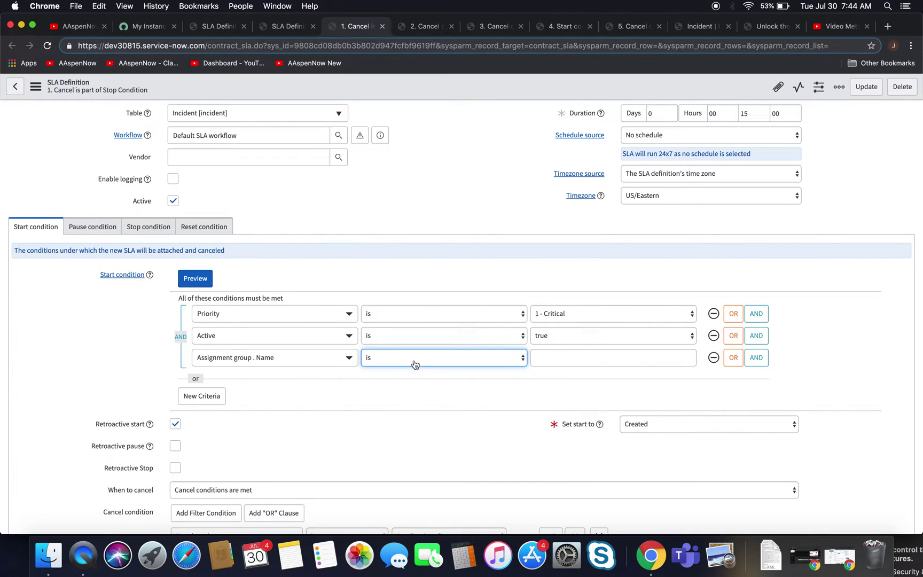
{"action": "left_click", "coordinate": [439, 363]}
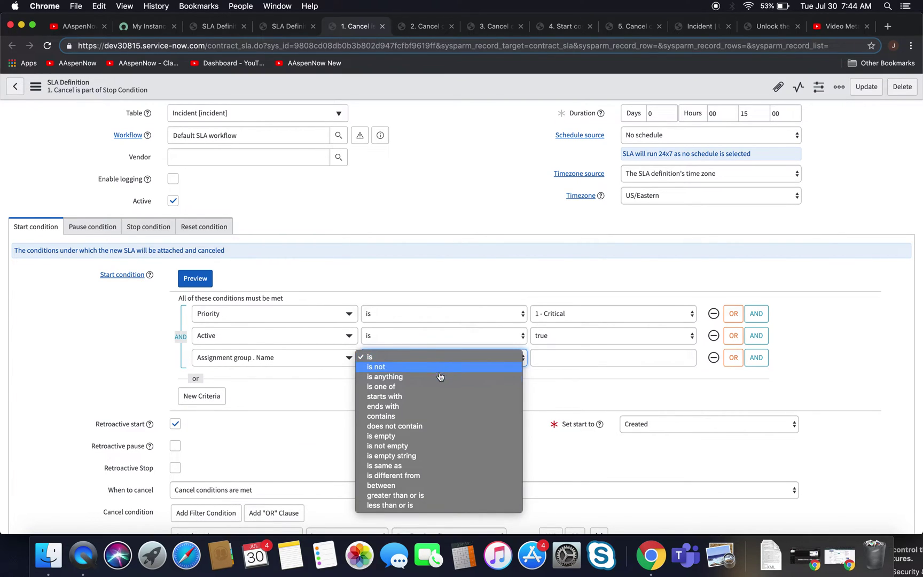
{"action": "left_click", "coordinate": [433, 446]}
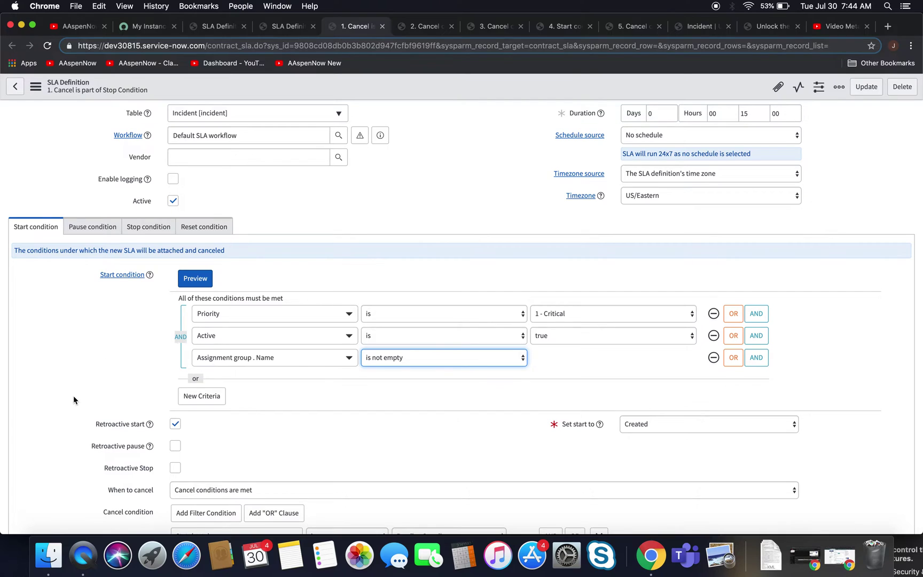
Step: Examine the SLA's retroactive settings and cancel condition, and compare them with its stop condition
{"action": "scroll", "coordinate": [74, 400], "scroll_direction": "down", "scroll_amount": 3}
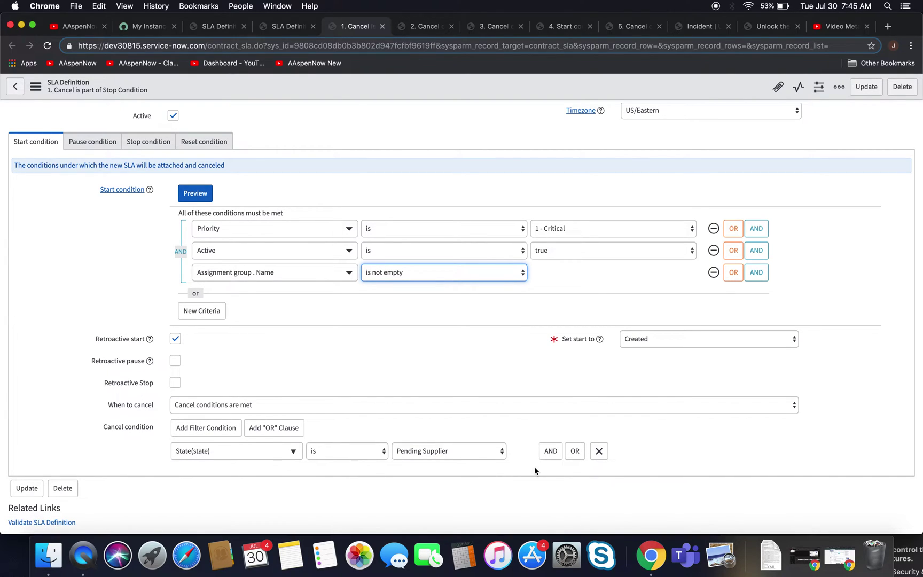
{"action": "left_click", "coordinate": [138, 143]}
{"action": "scroll", "coordinate": [465, 243], "scroll_direction": "down", "scroll_amount": 3}
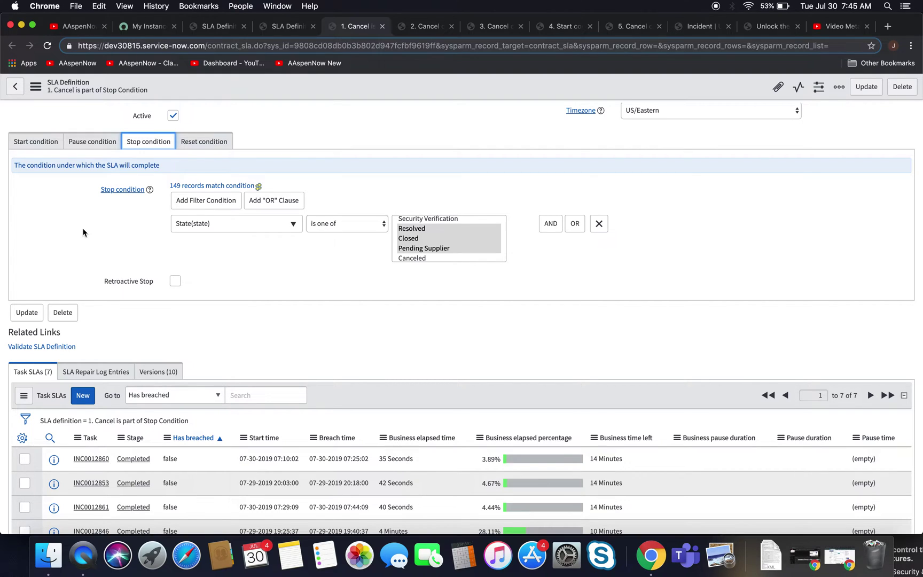
{"action": "left_click", "coordinate": [33, 145]}
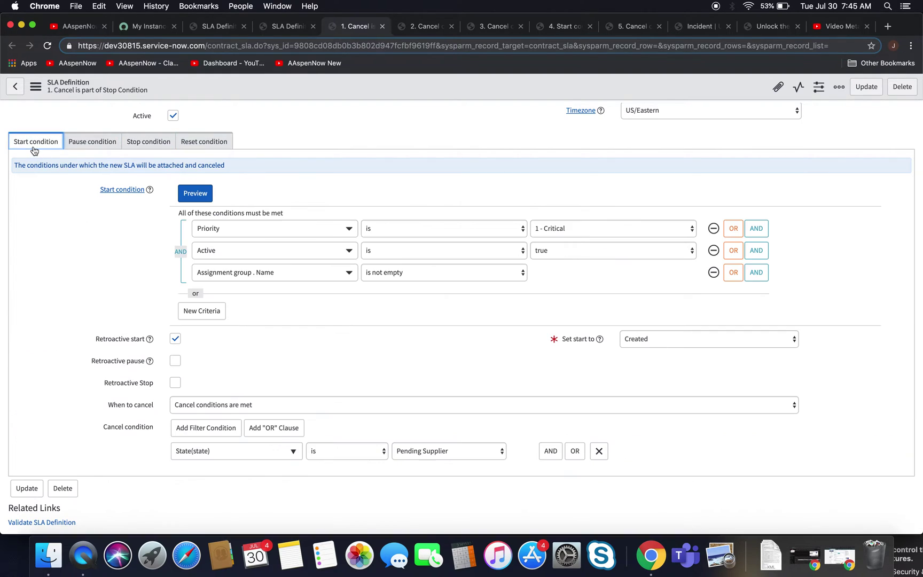
{"action": "scroll", "coordinate": [53, 309], "scroll_direction": "down", "scroll_amount": 1}
{"action": "scroll", "coordinate": [53, 309], "scroll_direction": "down", "scroll_amount": 1}
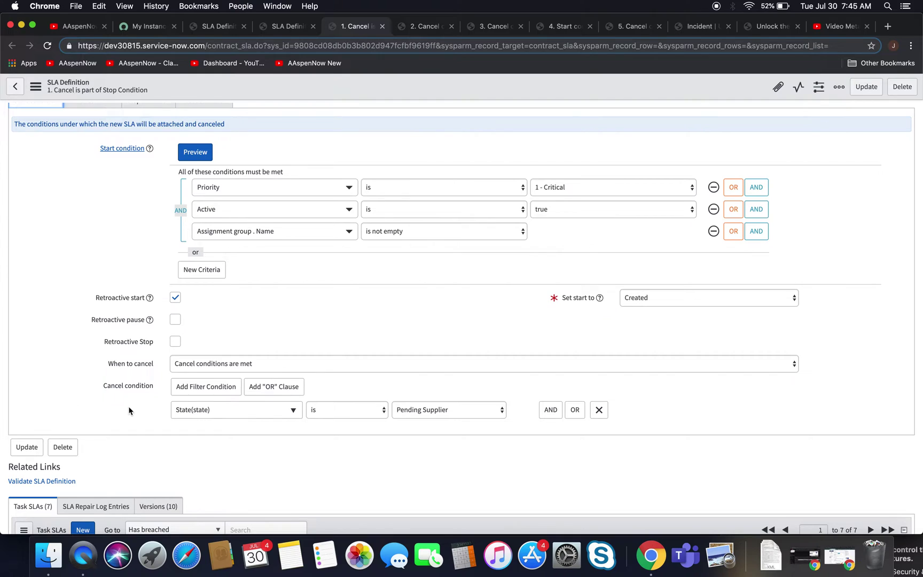
Step: Switch to the open incident and copy it into a new incident record
{"action": "left_click", "coordinate": [690, 25]}
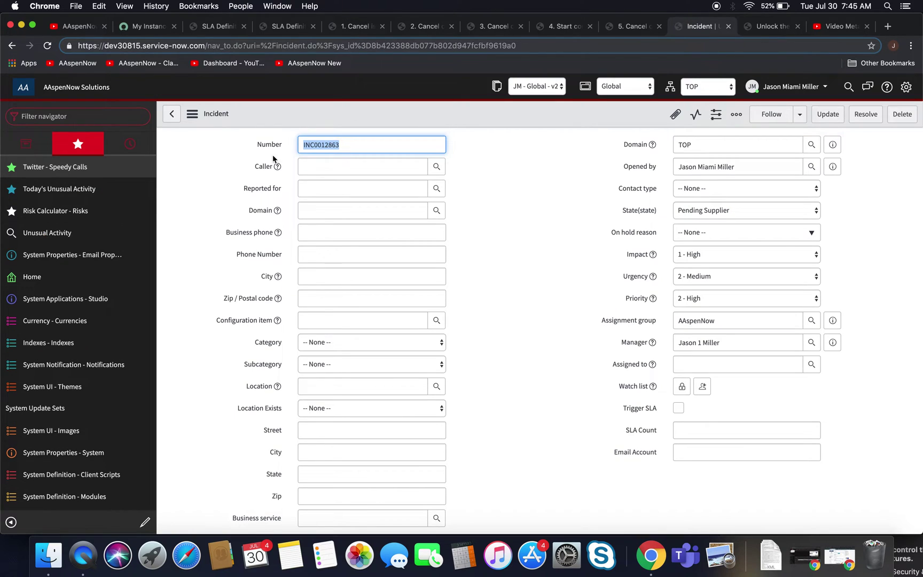
{"action": "left_click", "coordinate": [191, 114]}
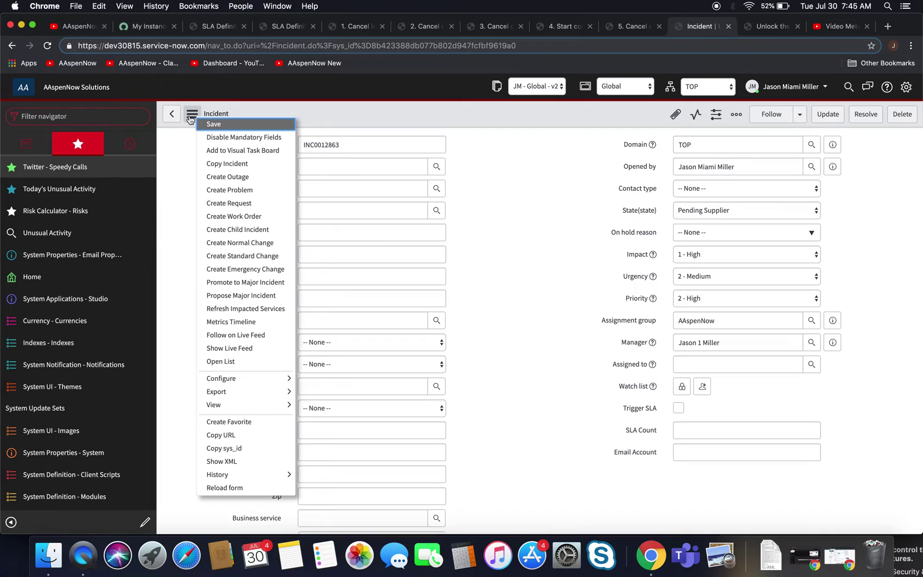
{"action": "left_click", "coordinate": [235, 162]}
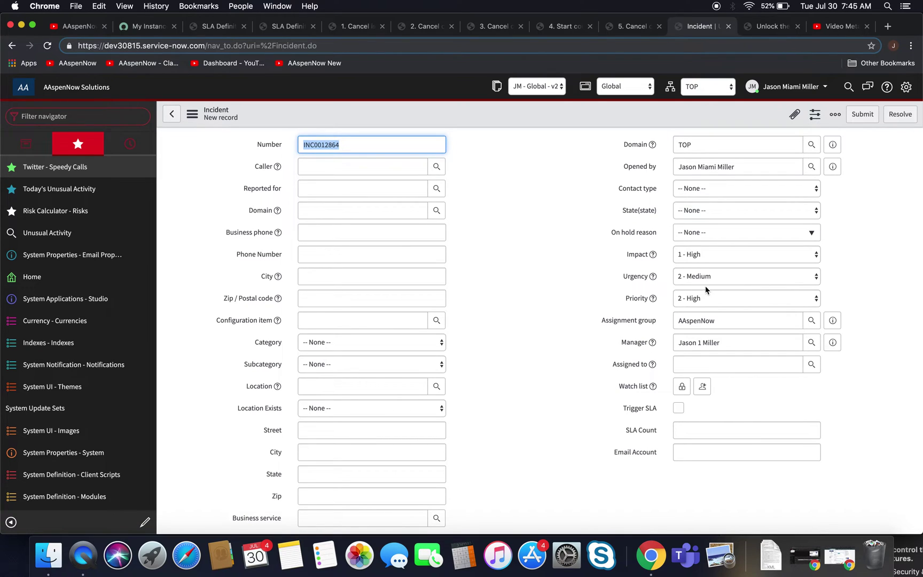
Step: Set the new incident's urgency to 1 - High and its state to New, and save the record
{"action": "left_click", "coordinate": [705, 279]}
{"action": "left_click", "coordinate": [704, 271]}
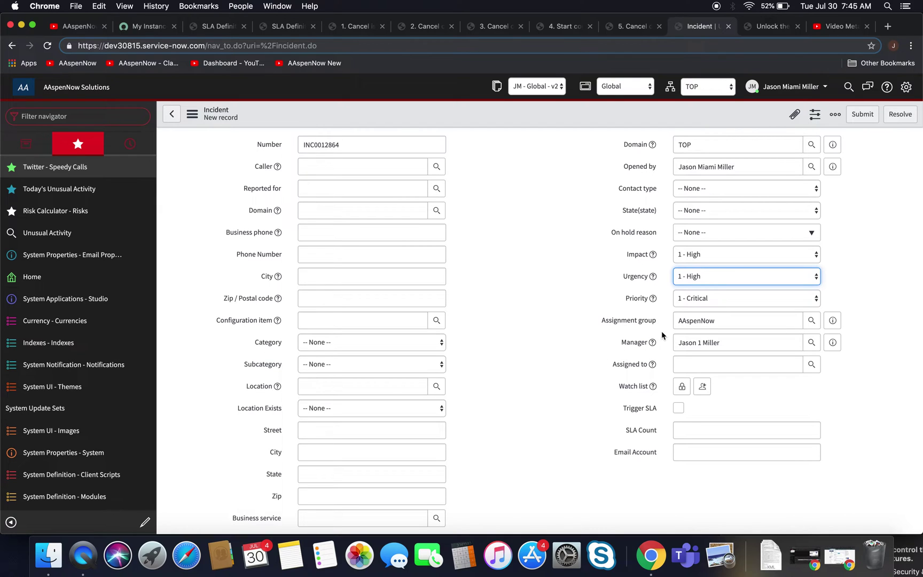
{"action": "left_click", "coordinate": [700, 210]}
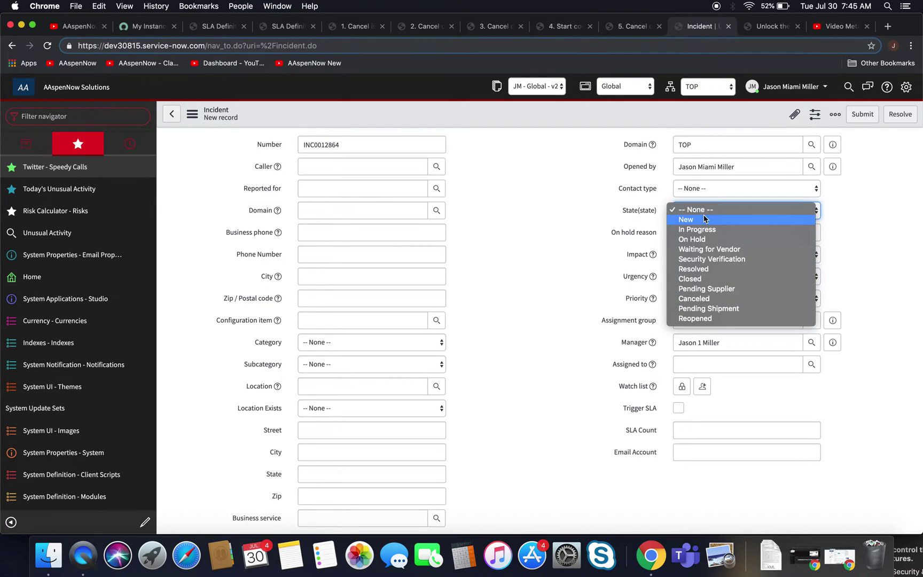
{"action": "left_click", "coordinate": [703, 220]}
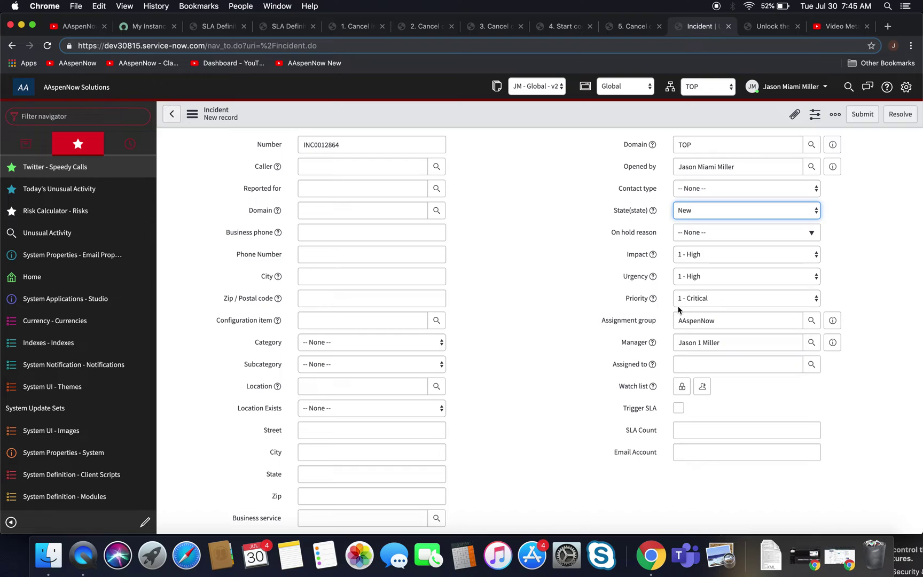
{"action": "left_click", "coordinate": [191, 114]}
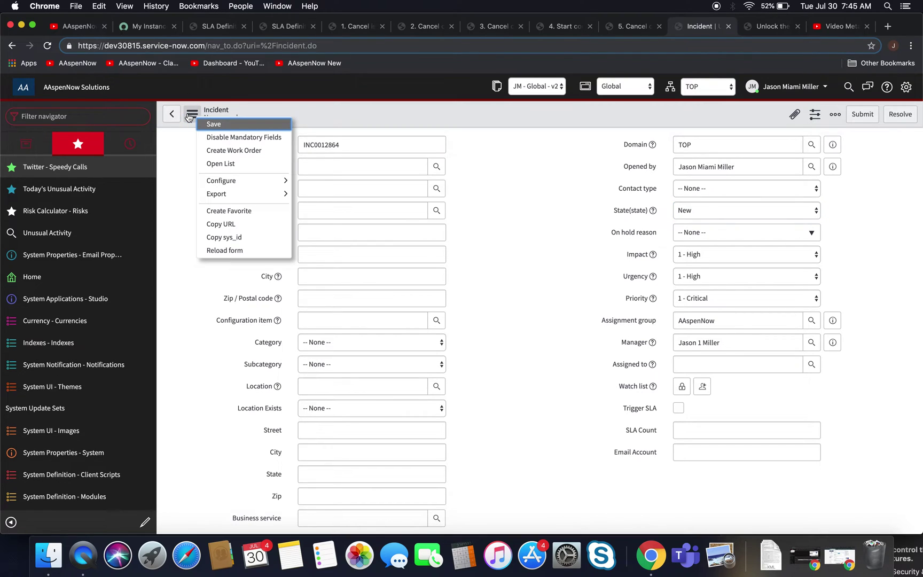
{"action": "left_click", "coordinate": [226, 123]}
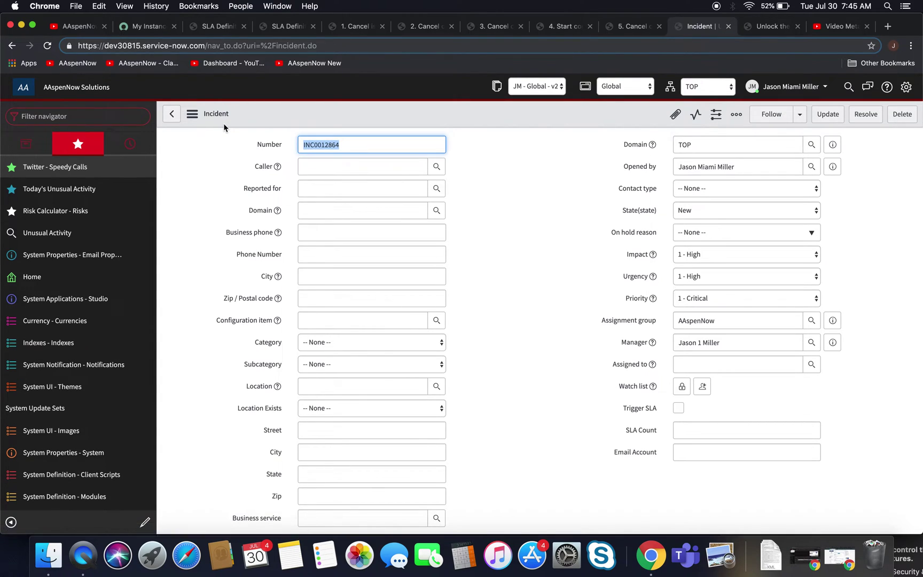
Step: Review the saved incident's Task SLAs, and save the incident with its state changed to Pending Supplier
{"action": "scroll", "coordinate": [261, 307], "scroll_direction": "down", "scroll_amount": 10}
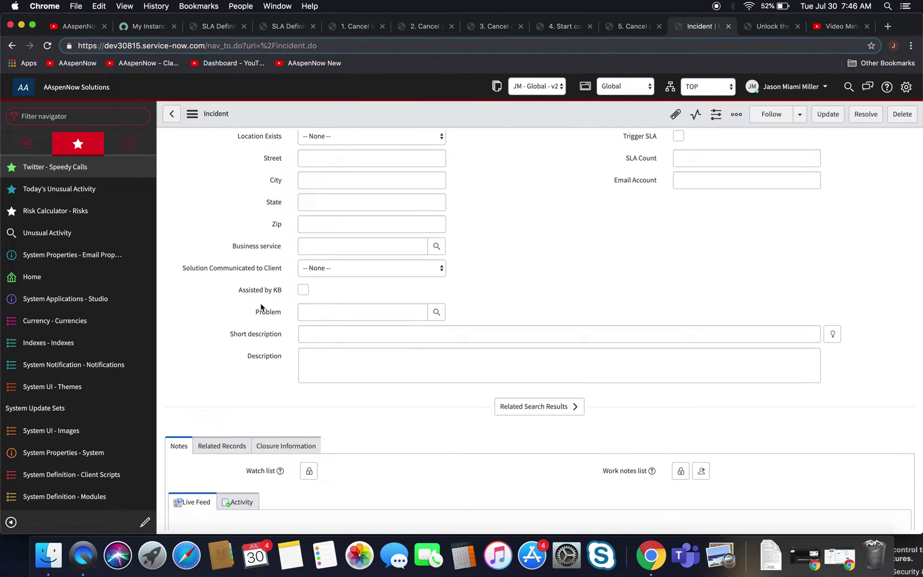
{"action": "scroll", "coordinate": [261, 307], "scroll_direction": "down", "scroll_amount": 5}
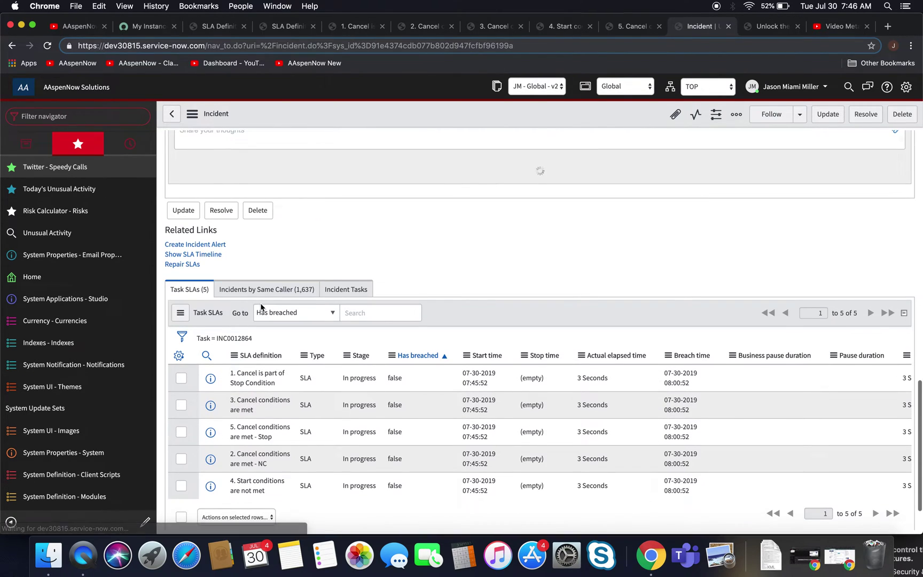
{"action": "scroll", "coordinate": [260, 307], "scroll_direction": "down", "scroll_amount": 5}
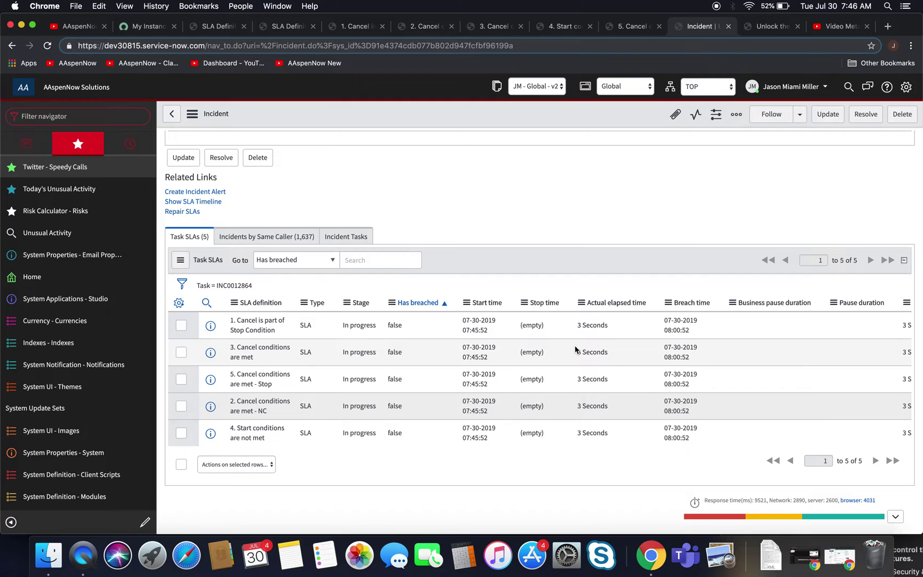
{"action": "scroll", "coordinate": [575, 352], "scroll_direction": "up", "scroll_amount": 20}
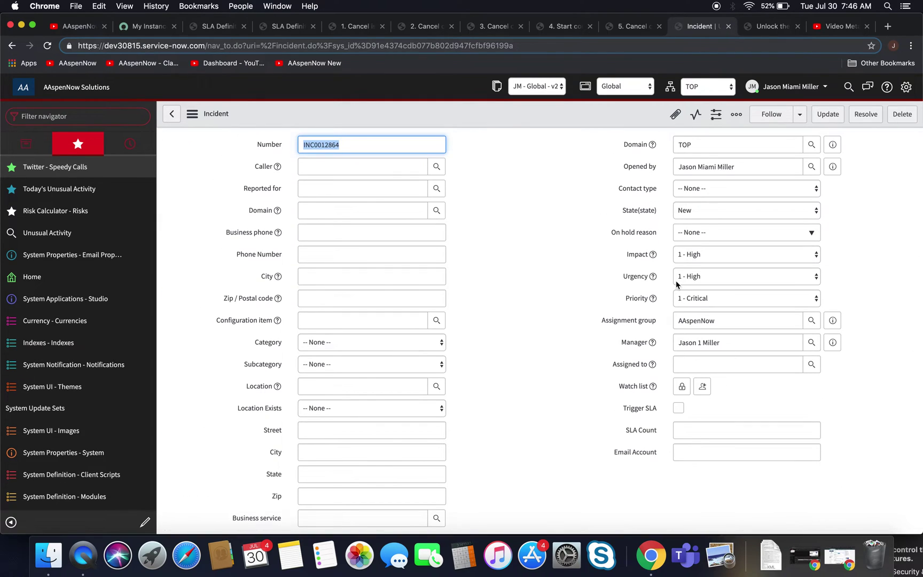
{"action": "left_click", "coordinate": [700, 211]}
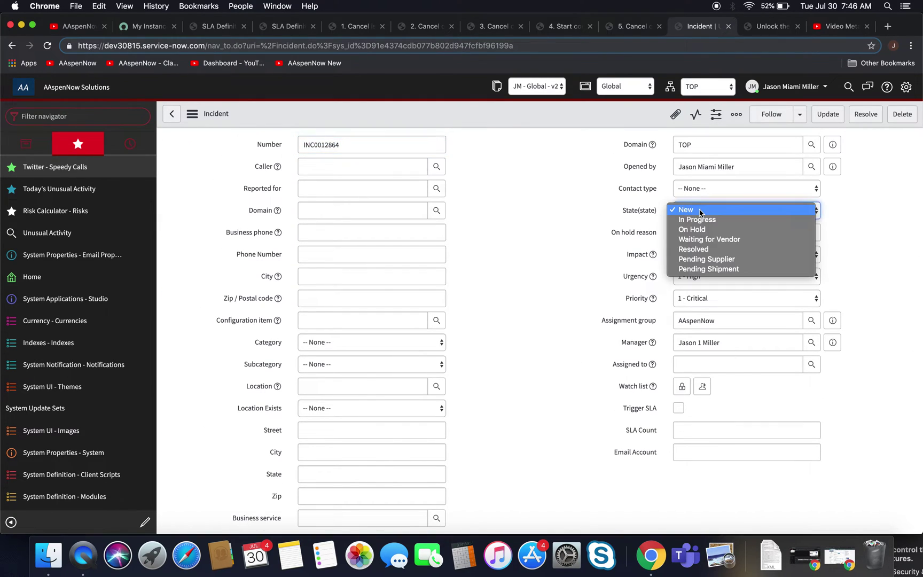
{"action": "left_click", "coordinate": [700, 259]}
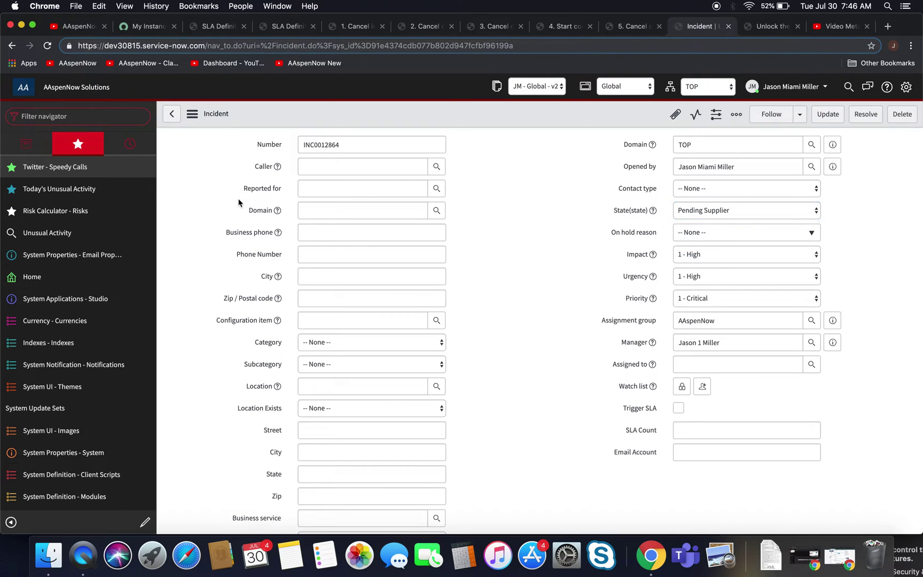
{"action": "left_click", "coordinate": [192, 113]}
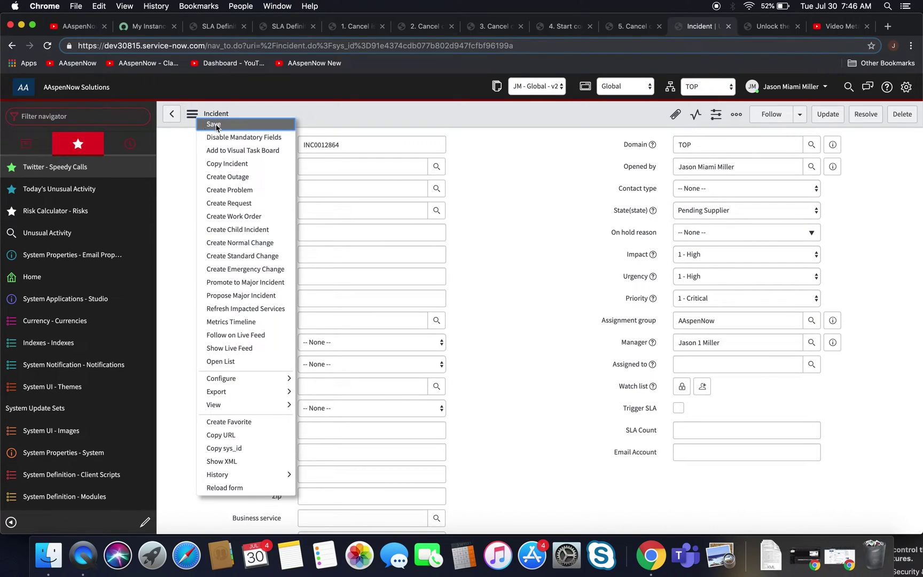
{"action": "left_click", "coordinate": [213, 124]}
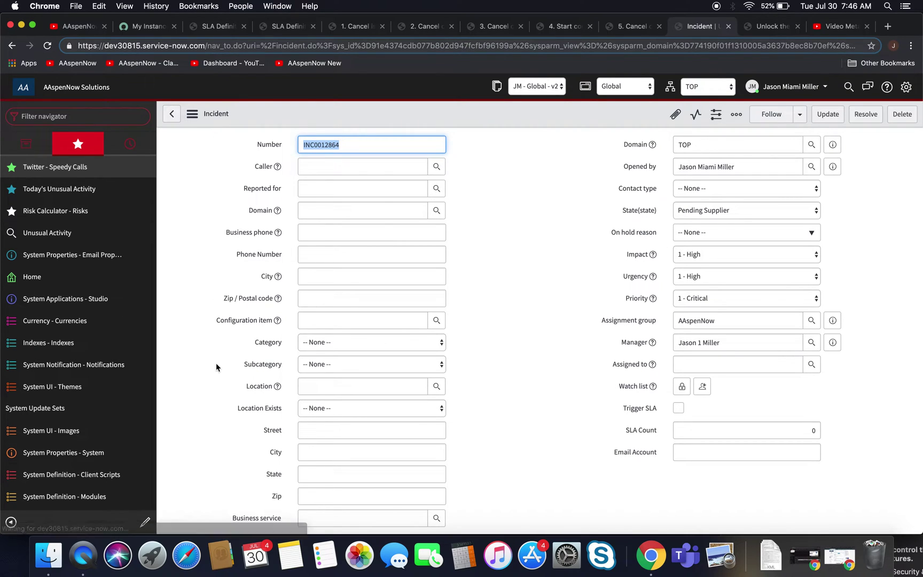
Step: Compare the incident's Task SLAs with the start and cancel conditions of the "1. Cancel is part of Stop Condition" definition
{"action": "scroll", "coordinate": [216, 363], "scroll_direction": "down", "scroll_amount": 15}
{"action": "scroll", "coordinate": [215, 363], "scroll_direction": "down", "scroll_amount": 5}
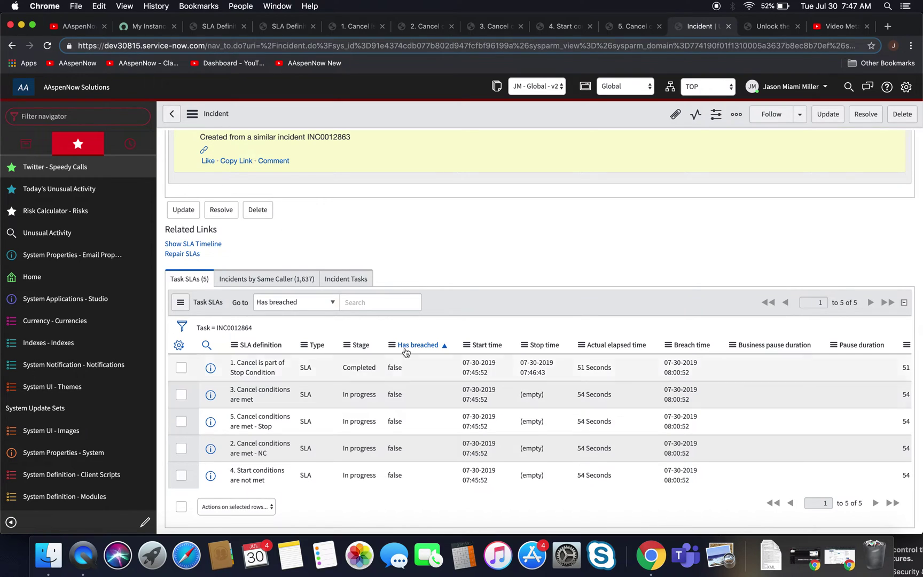
{"action": "left_click", "coordinate": [350, 28]}
{"action": "scroll", "coordinate": [271, 252], "scroll_direction": "up", "scroll_amount": 5}
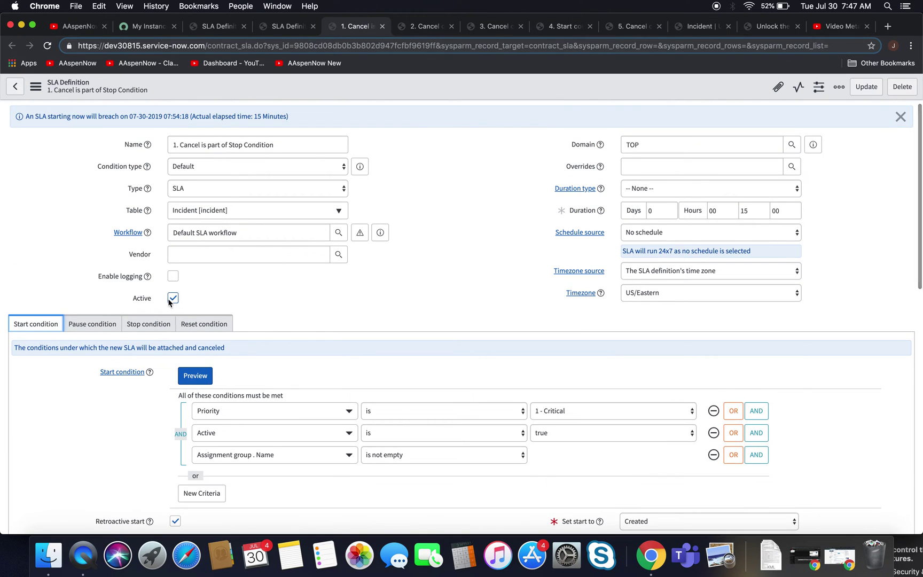
{"action": "scroll", "coordinate": [156, 377], "scroll_direction": "down", "scroll_amount": 4}
{"action": "scroll", "coordinate": [156, 377], "scroll_direction": "down", "scroll_amount": 3}
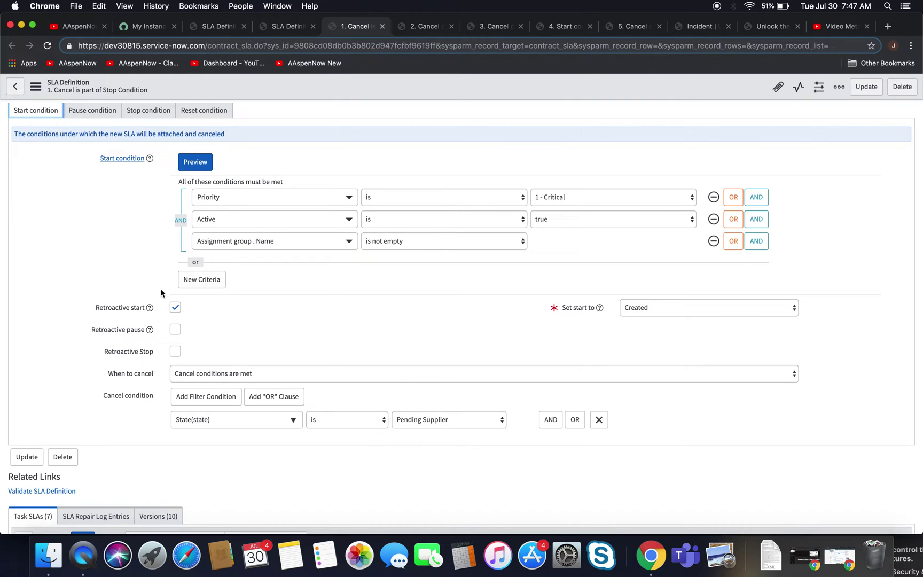
{"action": "scroll", "coordinate": [161, 292], "scroll_direction": "up", "scroll_amount": 2}
Step: Remove Pending Supplier from the stop condition's states, keeping Resolved and Closed selected, and save the SLA definition
{"action": "left_click", "coordinate": [149, 173]}
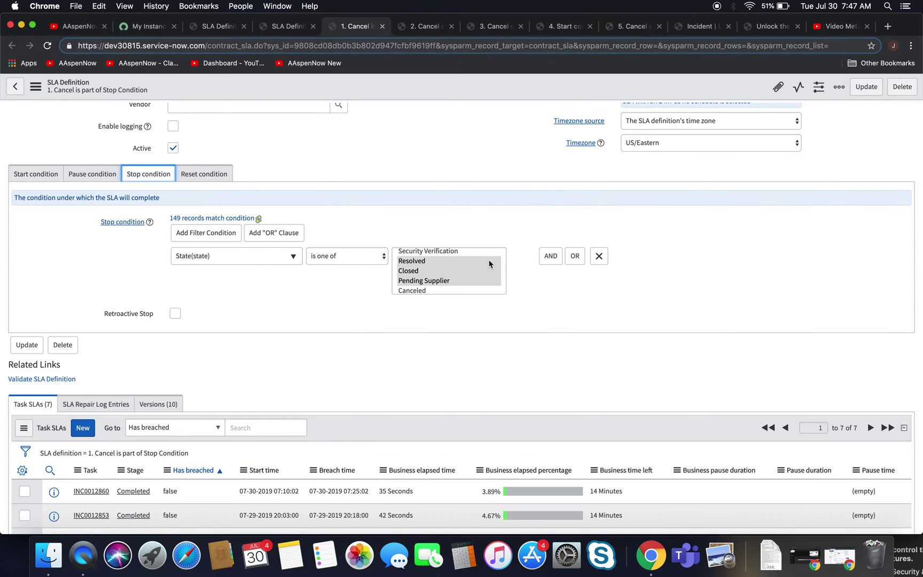
{"action": "left_click", "coordinate": [420, 271]}
{"action": "key", "text": "shift+Up"}
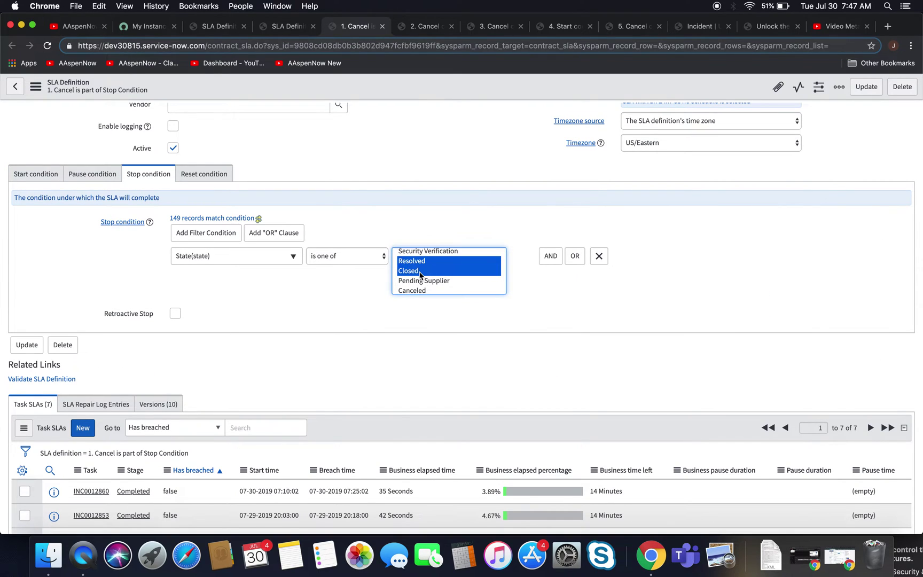
{"action": "left_click", "coordinate": [36, 87]}
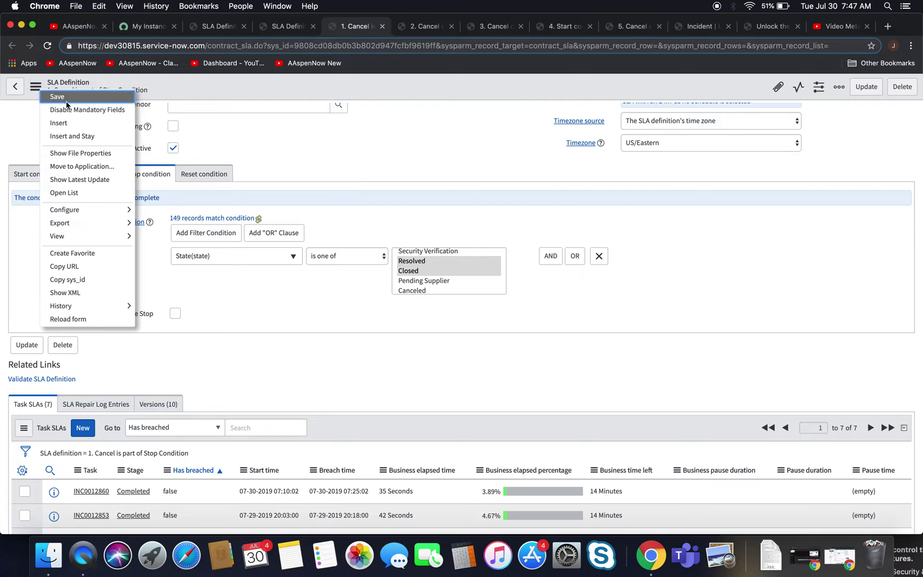
{"action": "left_click", "coordinate": [66, 99]}
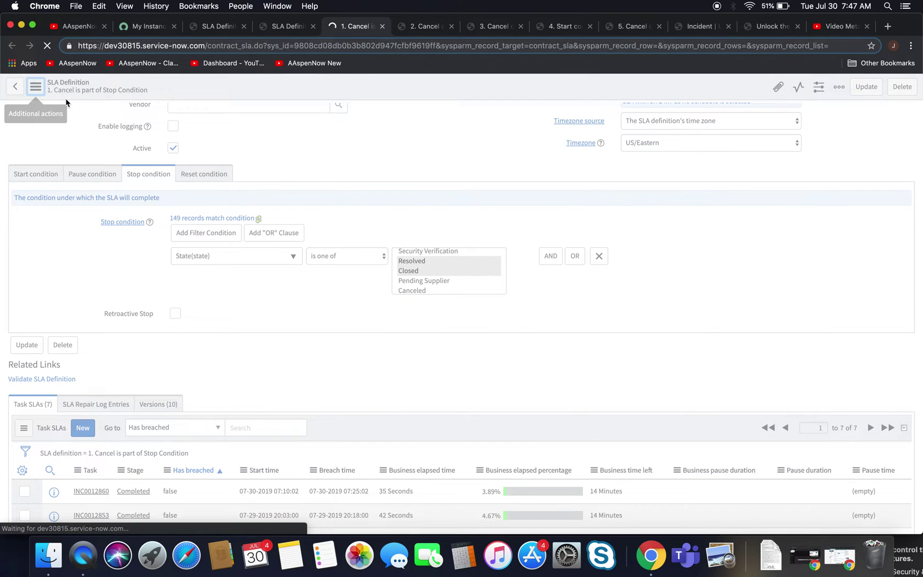
Step: Return to the Pending Supplier incident and copy it into a new incident record
{"action": "left_click", "coordinate": [693, 27]}
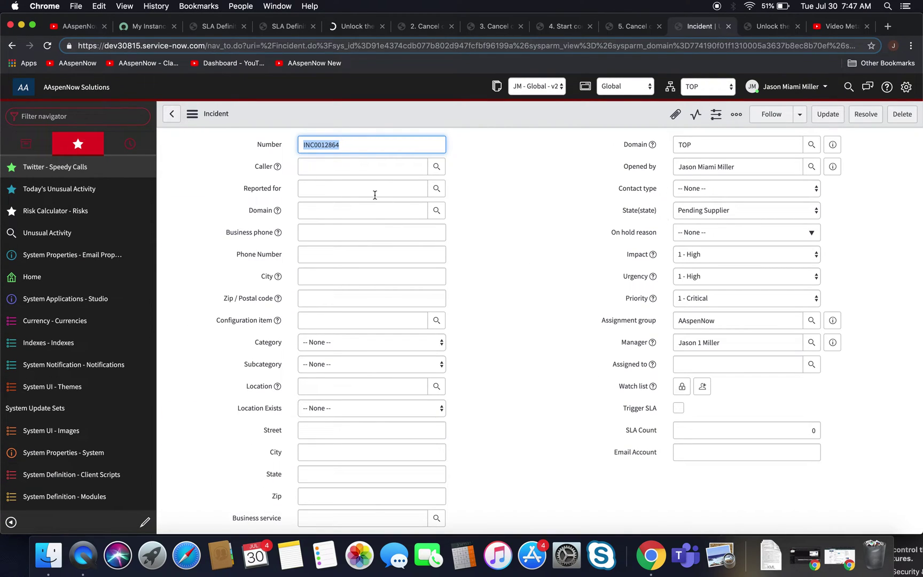
{"action": "left_click", "coordinate": [192, 114]}
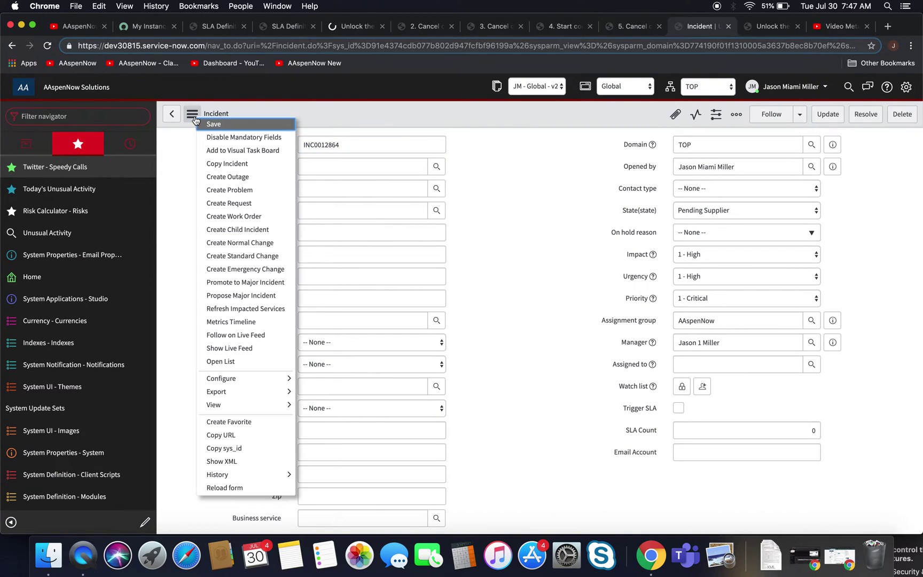
{"action": "left_click", "coordinate": [229, 165]}
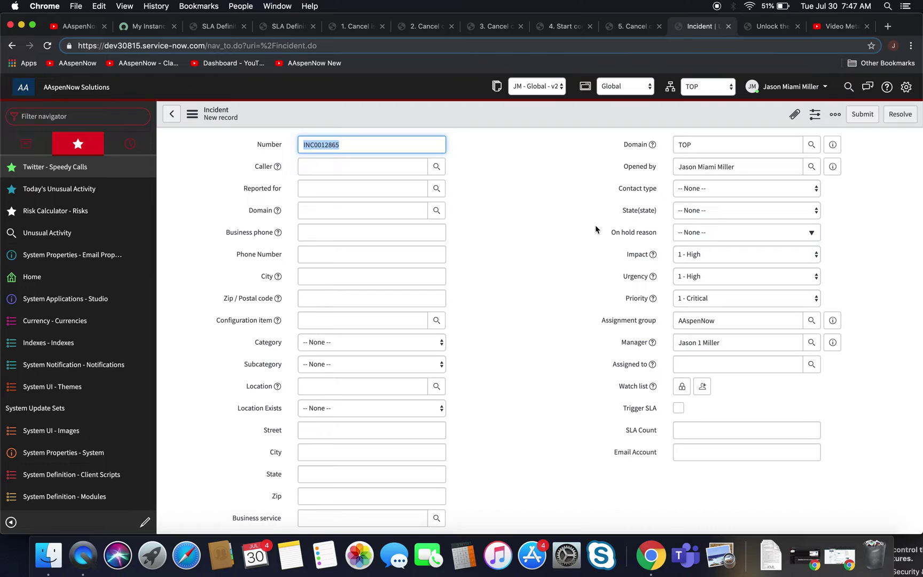
Step: Save the copied incident with its state set to Pending Supplier, and review its Task SLAs
{"action": "left_click", "coordinate": [714, 216]}
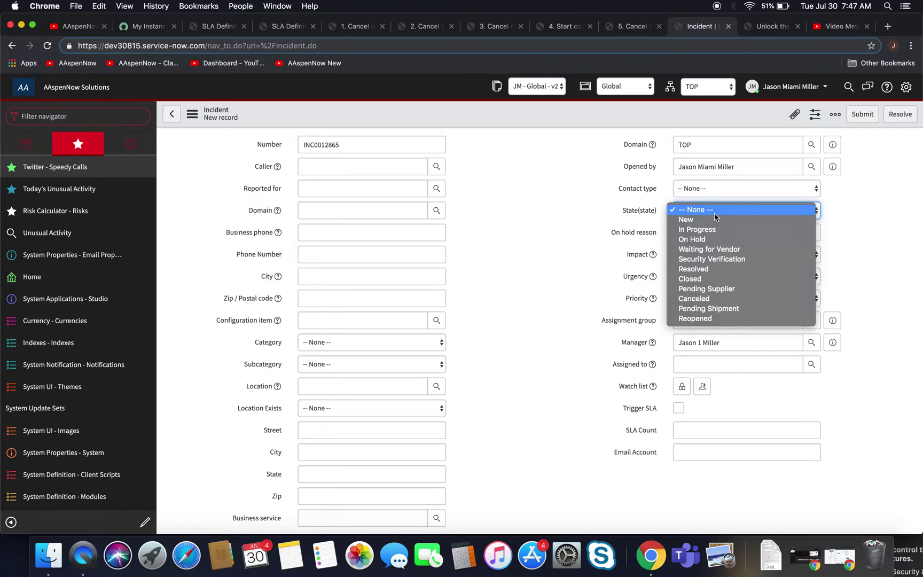
{"action": "left_click", "coordinate": [717, 289]}
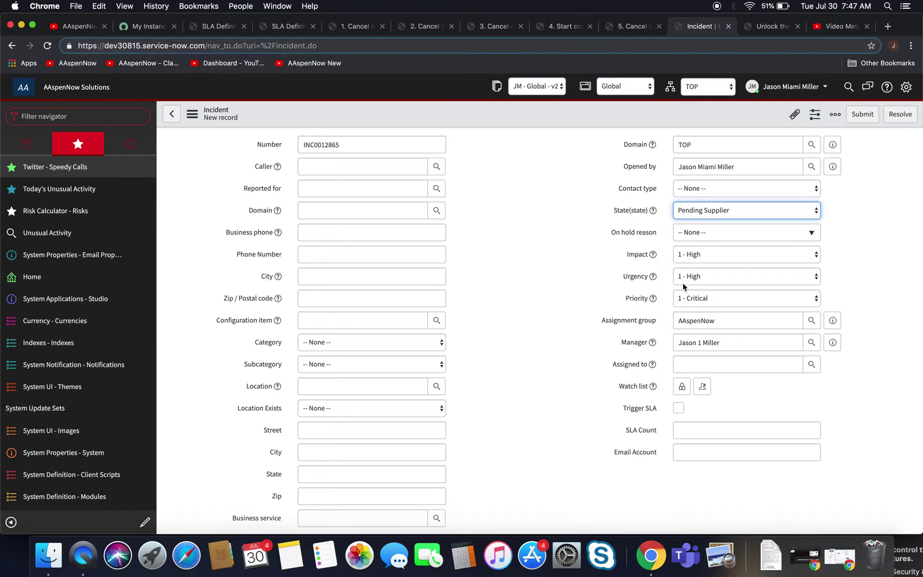
{"action": "left_click", "coordinate": [192, 113]}
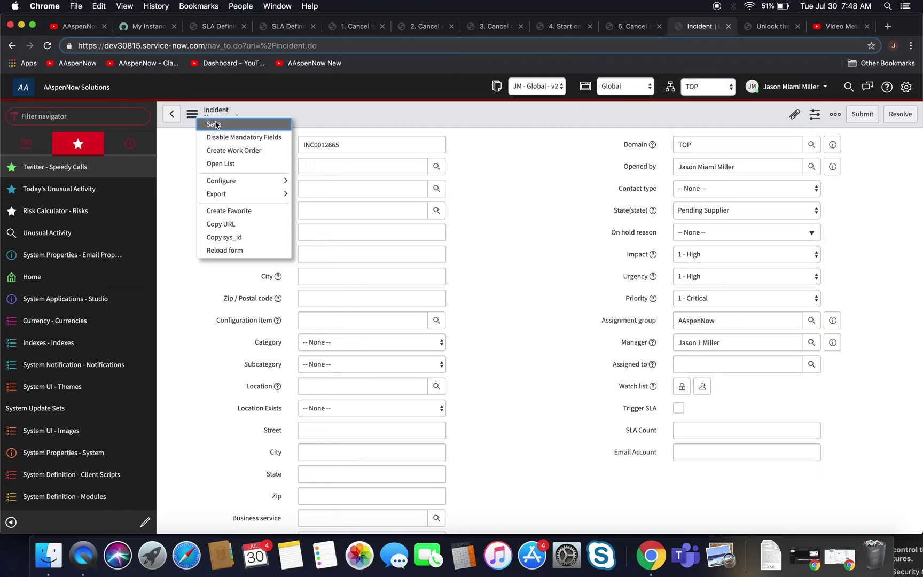
{"action": "left_click", "coordinate": [214, 125]}
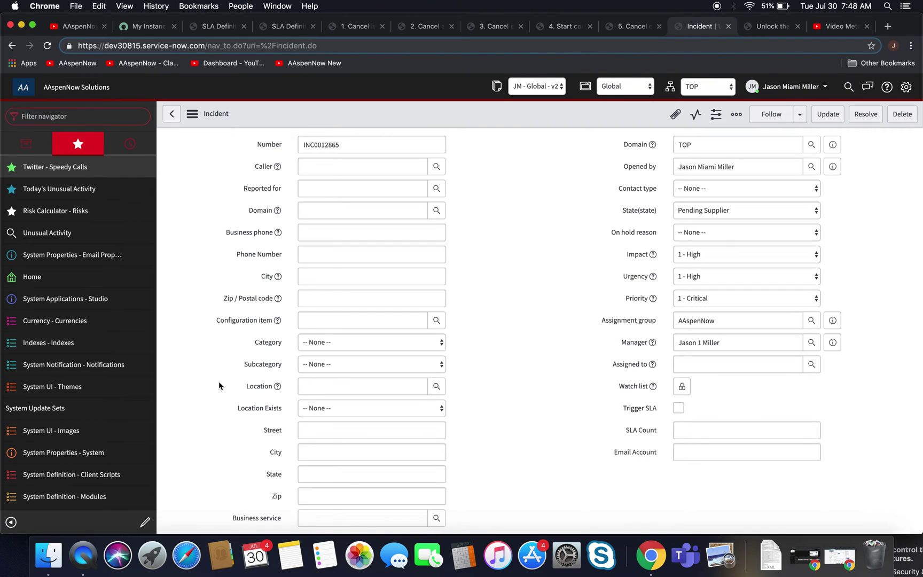
{"action": "scroll", "coordinate": [219, 385], "scroll_direction": "down", "scroll_amount": 15}
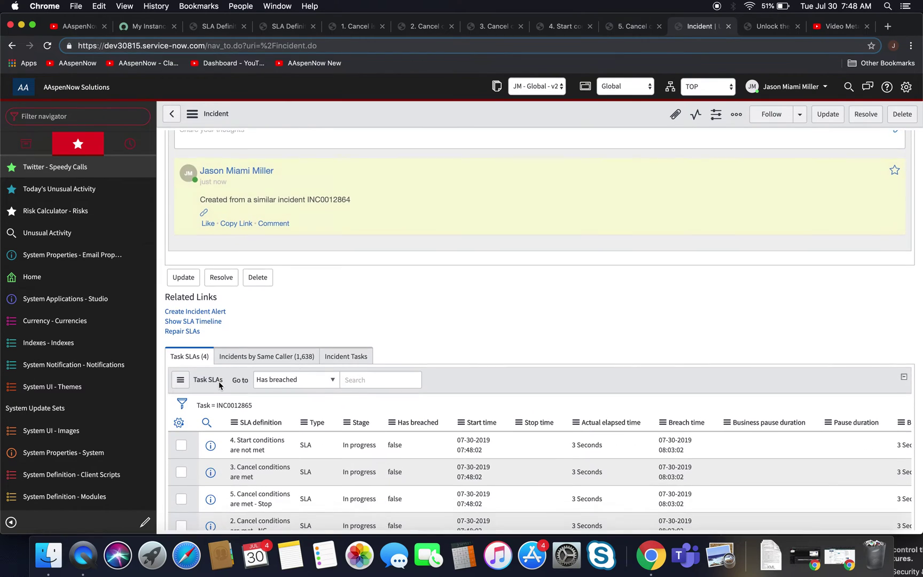
{"action": "scroll", "coordinate": [218, 385], "scroll_direction": "down", "scroll_amount": 15}
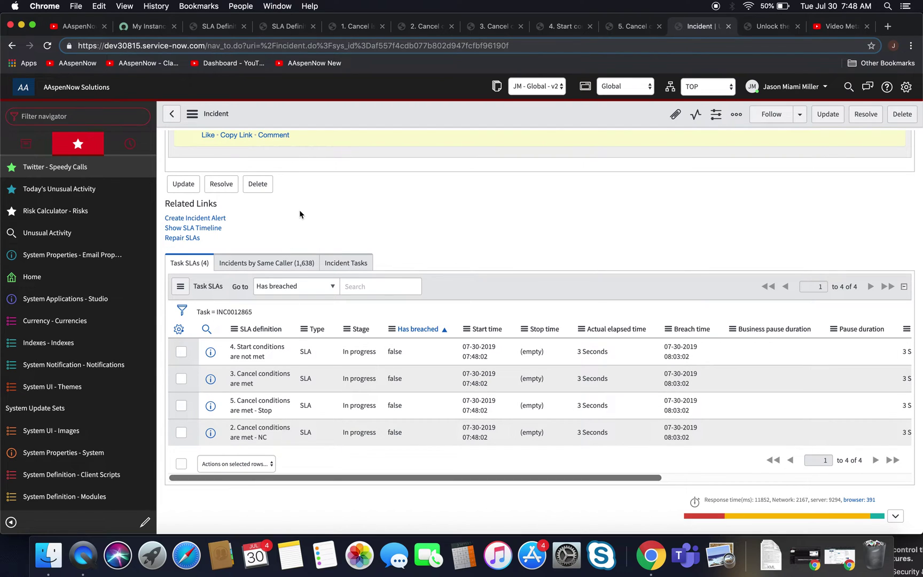
Step: Deactivate the "1. Cancel is part of Stop Condition" SLA definition, save it and close its page
{"action": "left_click", "coordinate": [352, 27]}
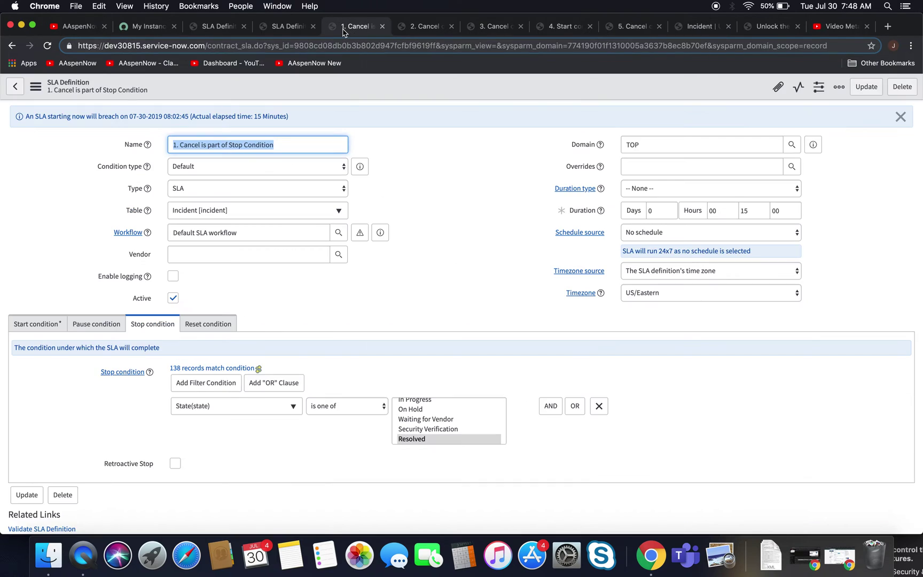
{"action": "left_click", "coordinate": [173, 297]}
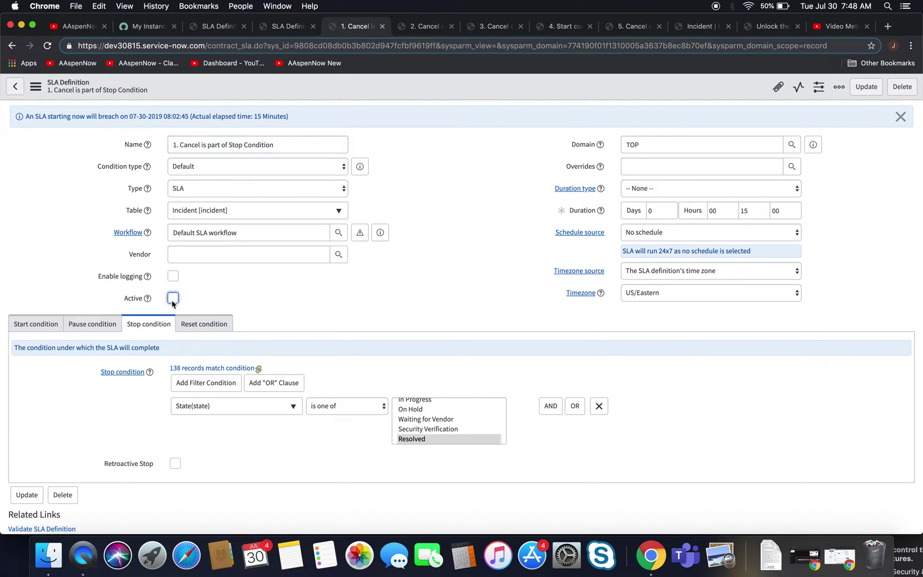
{"action": "left_click", "coordinate": [36, 86]}
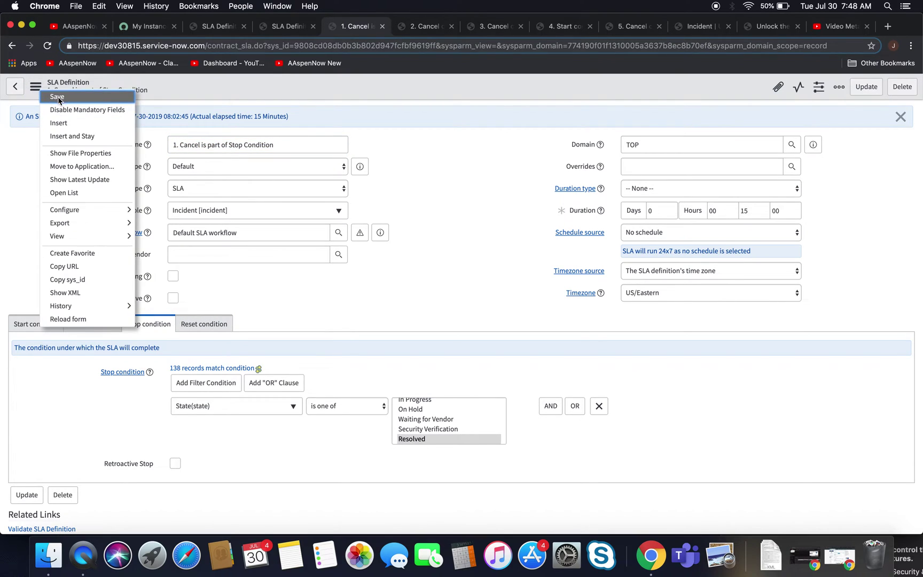
{"action": "left_click", "coordinate": [49, 95]}
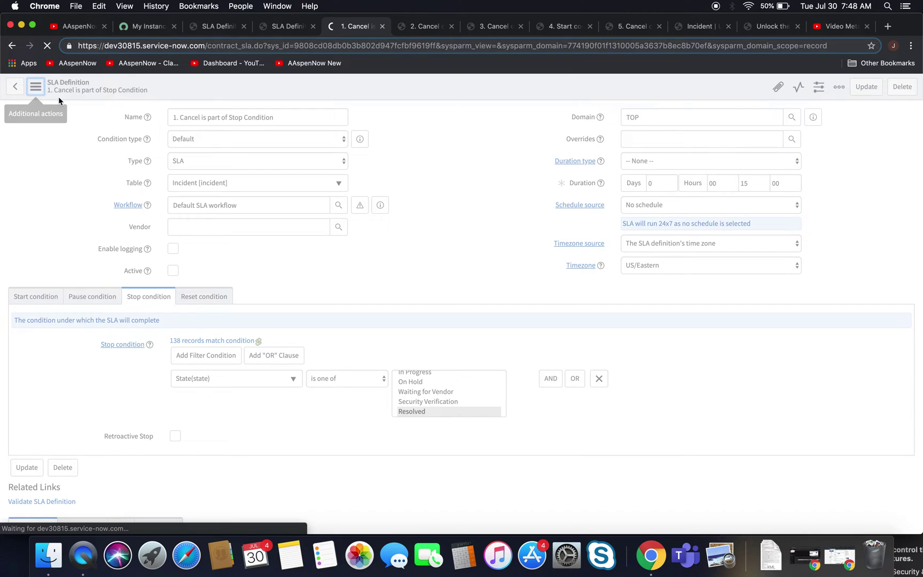
{"action": "left_click", "coordinate": [382, 26]}
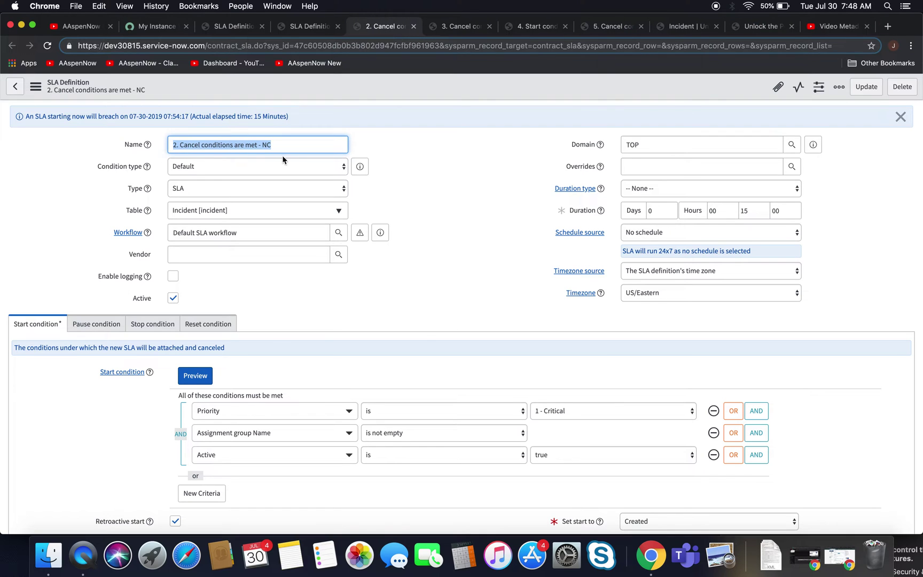
Step: Review the start, cancel, pause and stop conditions of the "2. Cancel conditions are met - NC" SLA definition
{"action": "scroll", "coordinate": [146, 320], "scroll_direction": "down", "scroll_amount": 6}
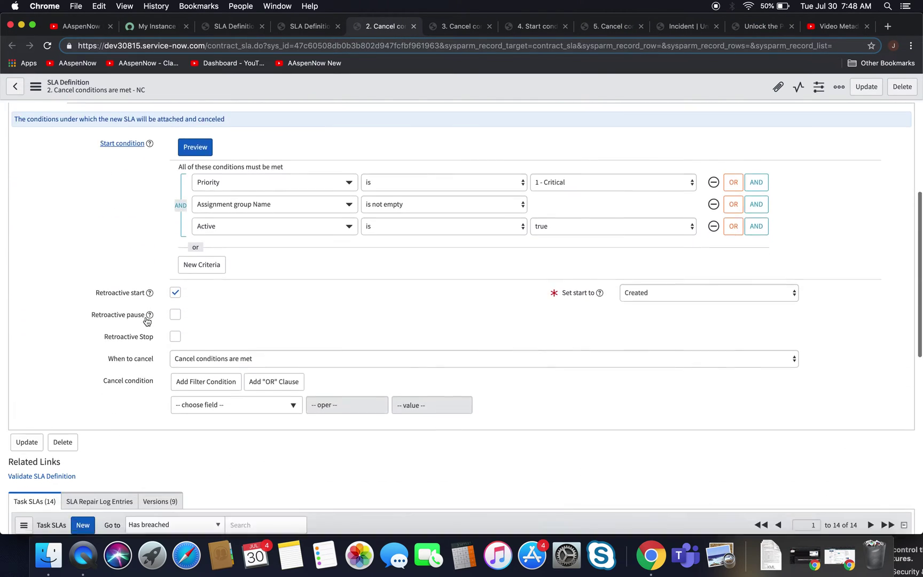
{"action": "scroll", "coordinate": [145, 320], "scroll_direction": "up", "scroll_amount": 2}
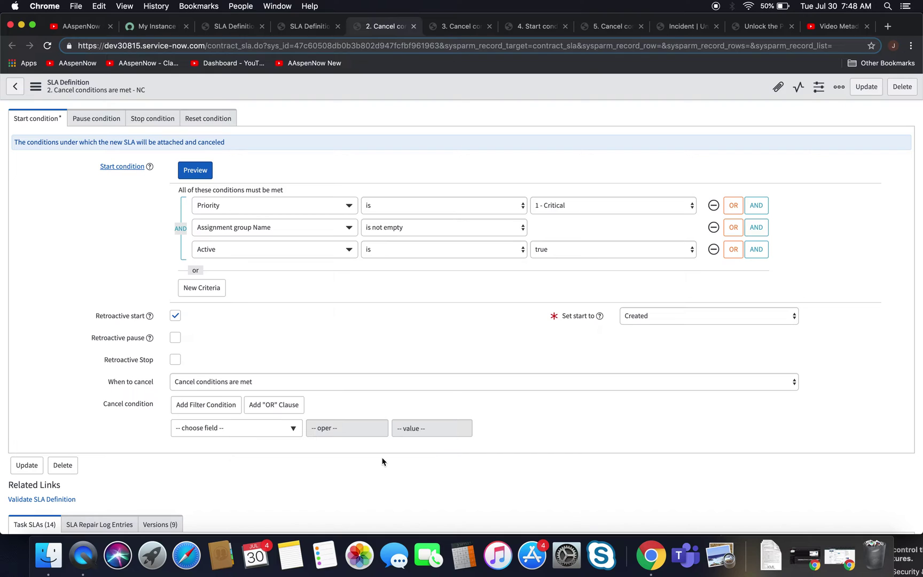
{"action": "left_click", "coordinate": [238, 378]}
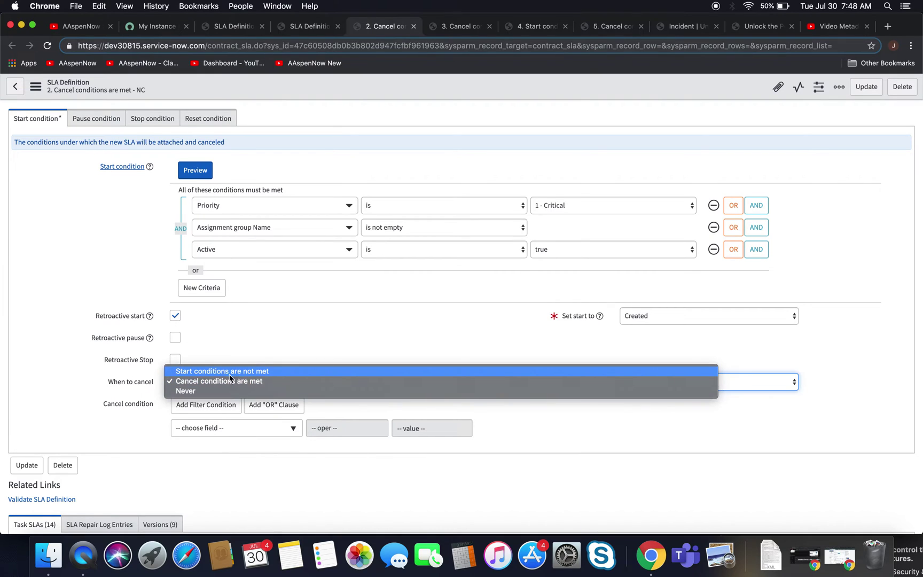
{"action": "left_click", "coordinate": [282, 351]}
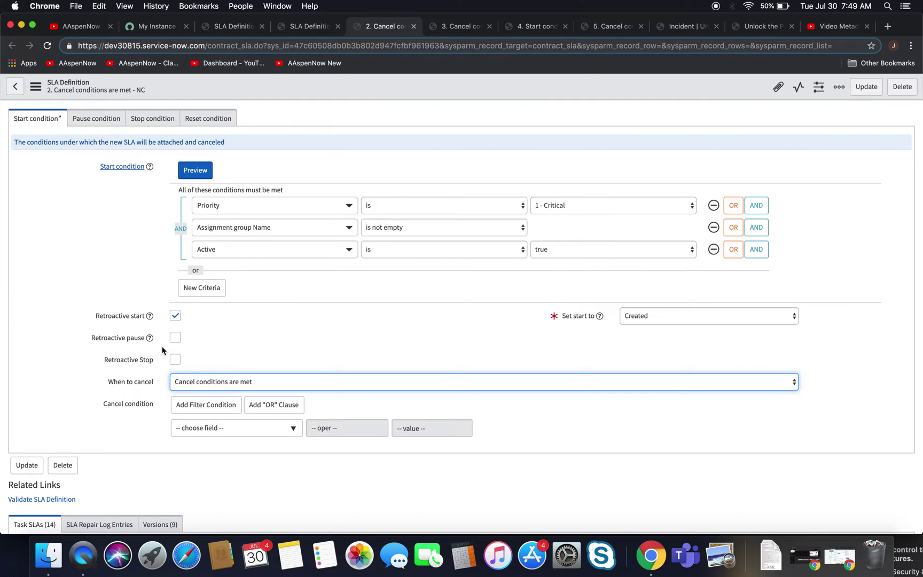
{"action": "left_click", "coordinate": [98, 119]}
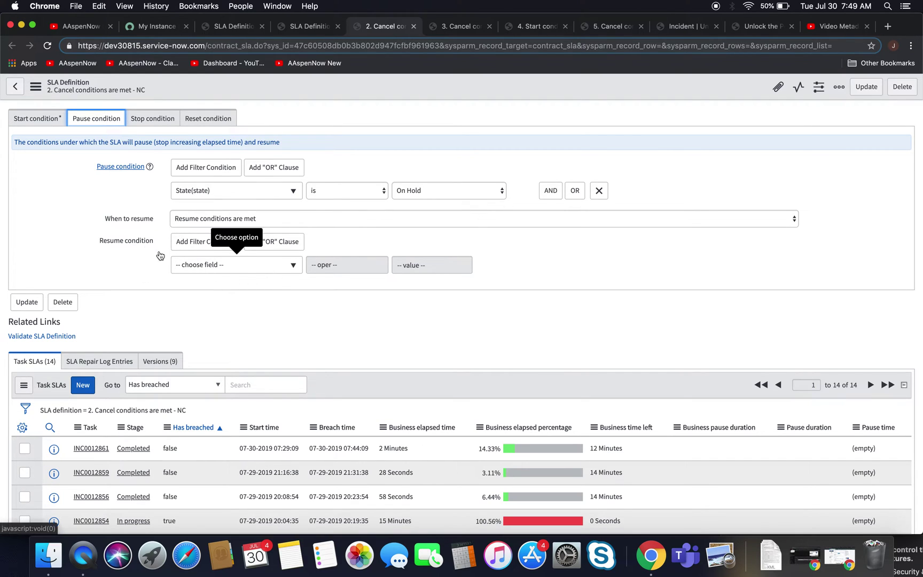
{"action": "scroll", "coordinate": [64, 202], "scroll_direction": "up", "scroll_amount": 2}
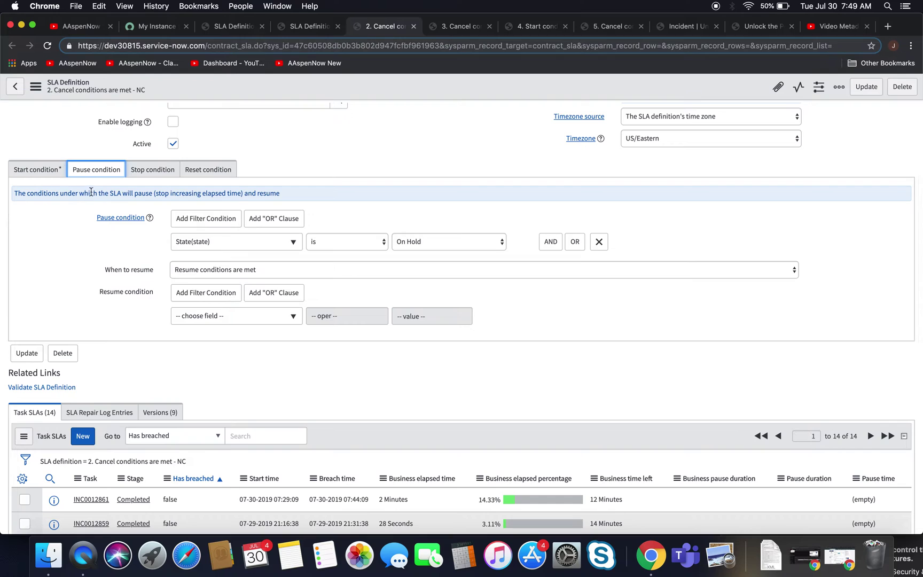
{"action": "left_click", "coordinate": [45, 170]}
{"action": "scroll", "coordinate": [168, 394], "scroll_direction": "down", "scroll_amount": 2}
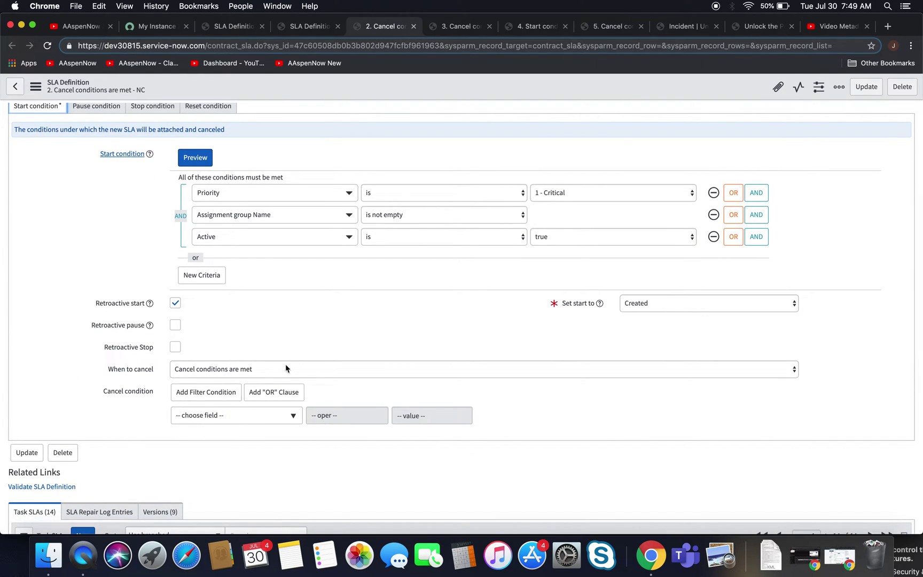
{"action": "left_click", "coordinate": [150, 106]}
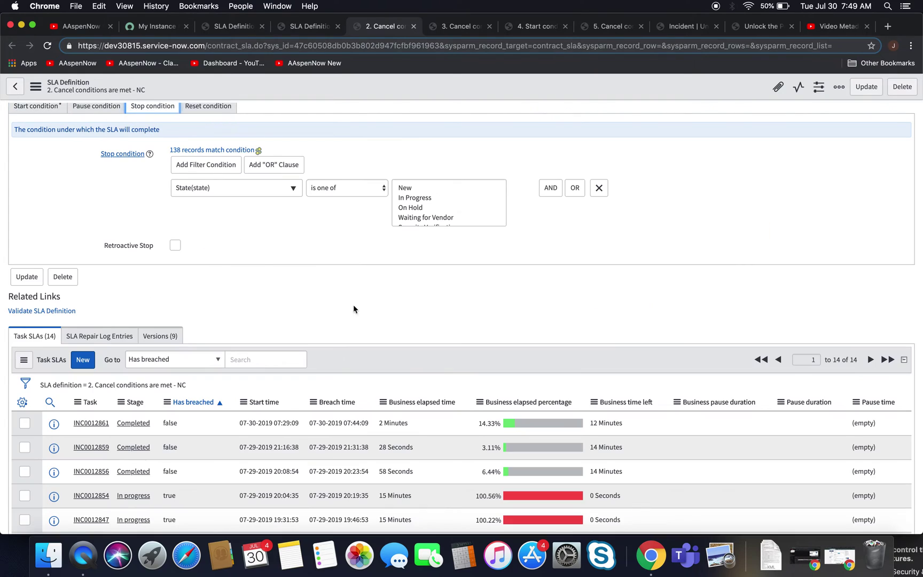
{"action": "scroll", "coordinate": [429, 216], "scroll_direction": "down", "scroll_amount": 3}
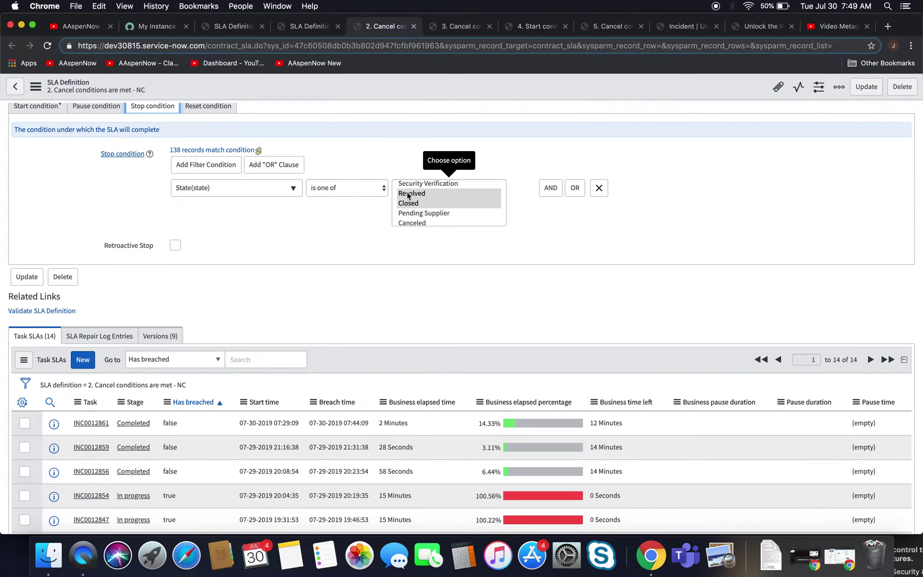
Step: Deactivate the "2. Cancel conditions are met - NC" SLA definition, save it and close its page
{"action": "scroll", "coordinate": [217, 247], "scroll_direction": "up", "scroll_amount": 5}
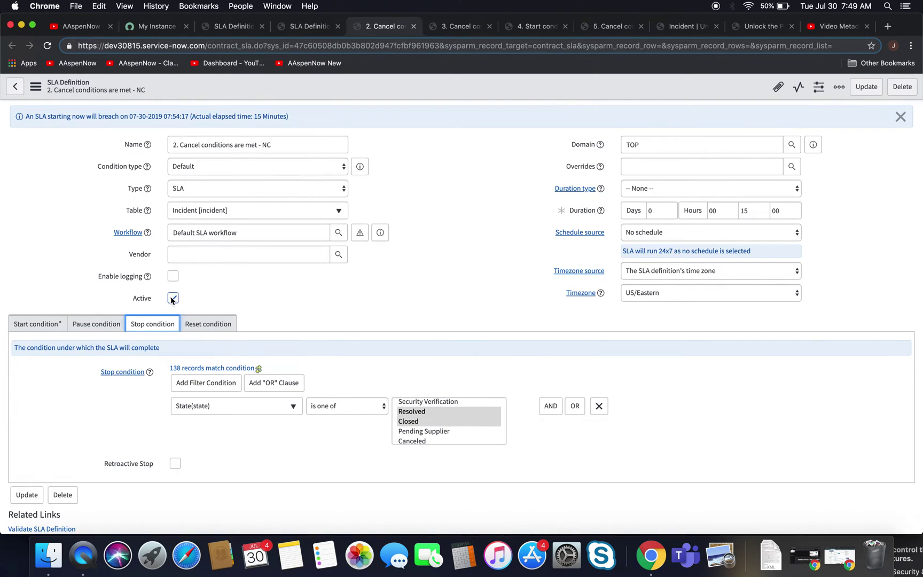
{"action": "left_click", "coordinate": [172, 298]}
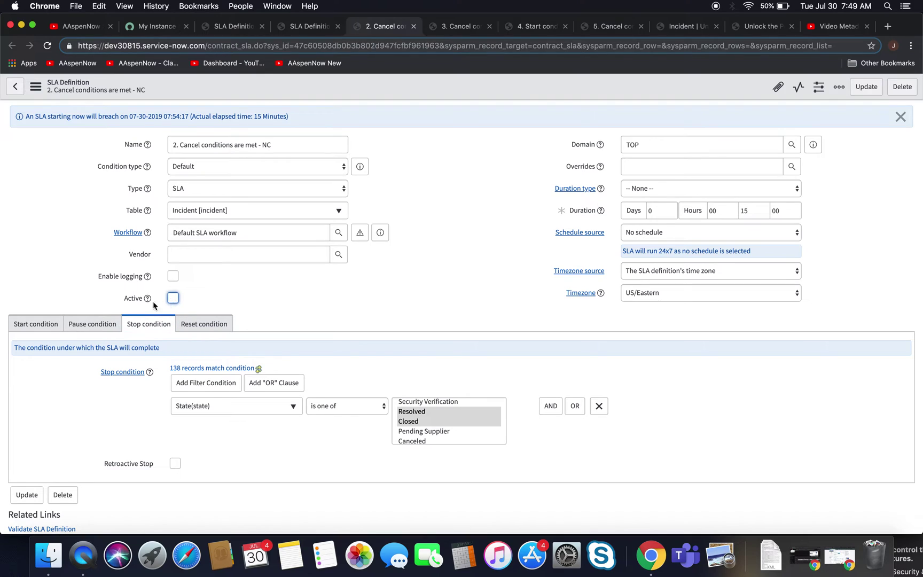
{"action": "left_click", "coordinate": [35, 87]}
{"action": "left_click", "coordinate": [68, 98]}
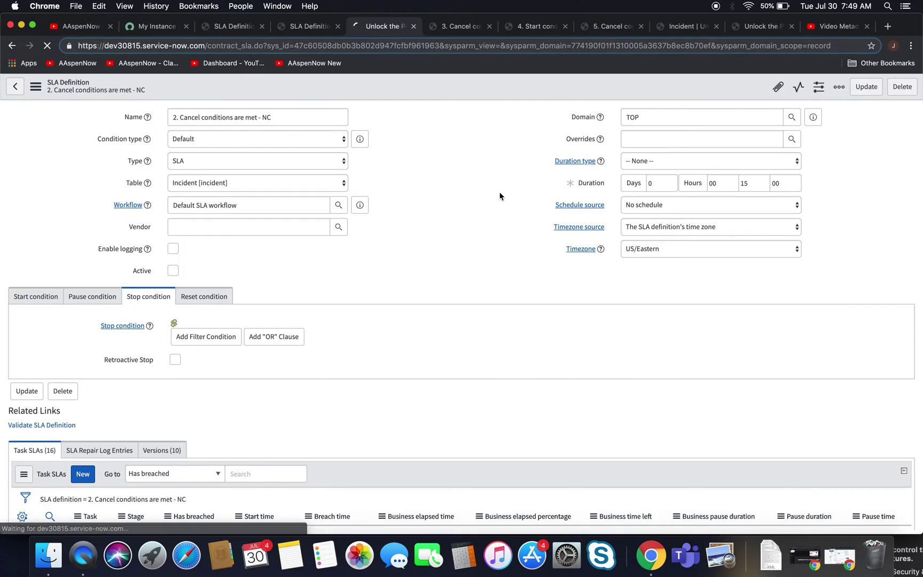
{"action": "left_click", "coordinate": [413, 27]}
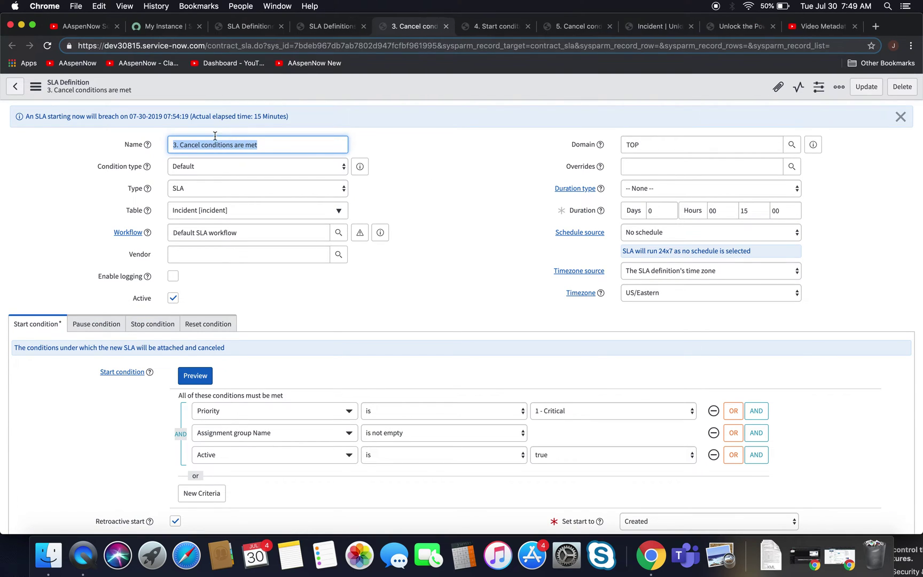
Step: Review the start, cancel and stop conditions of the "3. Cancel conditions are met" SLA definition
{"action": "left_click", "coordinate": [276, 140]}
{"action": "scroll", "coordinate": [143, 327], "scroll_direction": "down", "scroll_amount": 3}
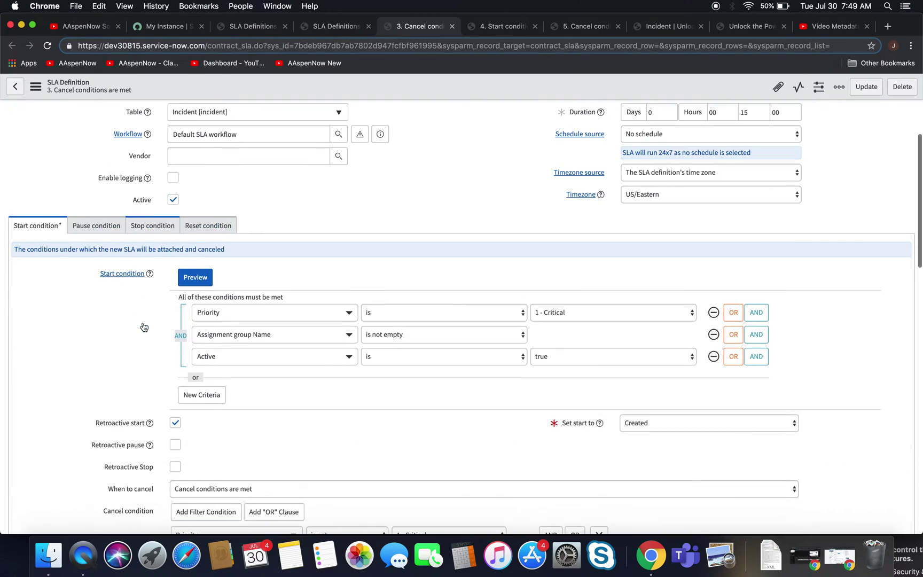
{"action": "scroll", "coordinate": [143, 327], "scroll_direction": "down", "scroll_amount": 5}
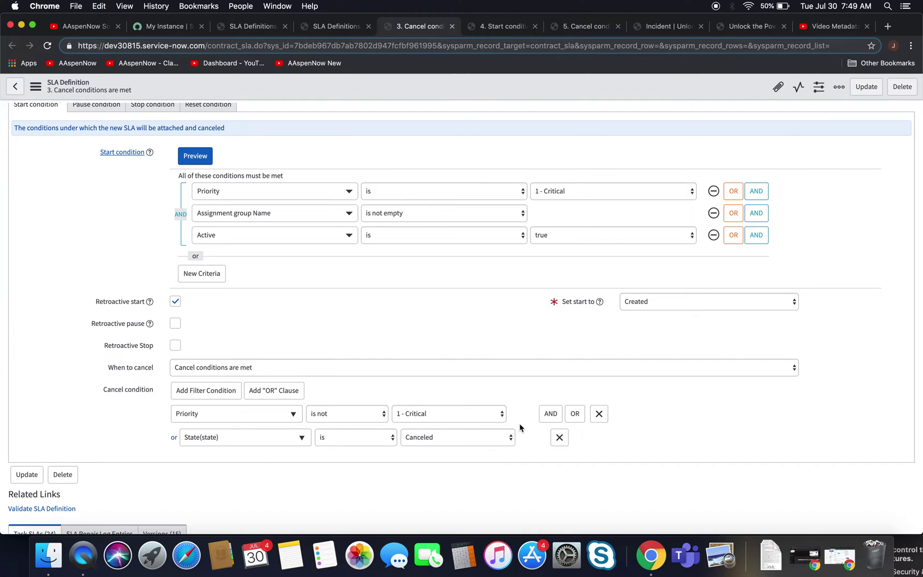
{"action": "scroll", "coordinate": [445, 366], "scroll_direction": "up", "scroll_amount": 3}
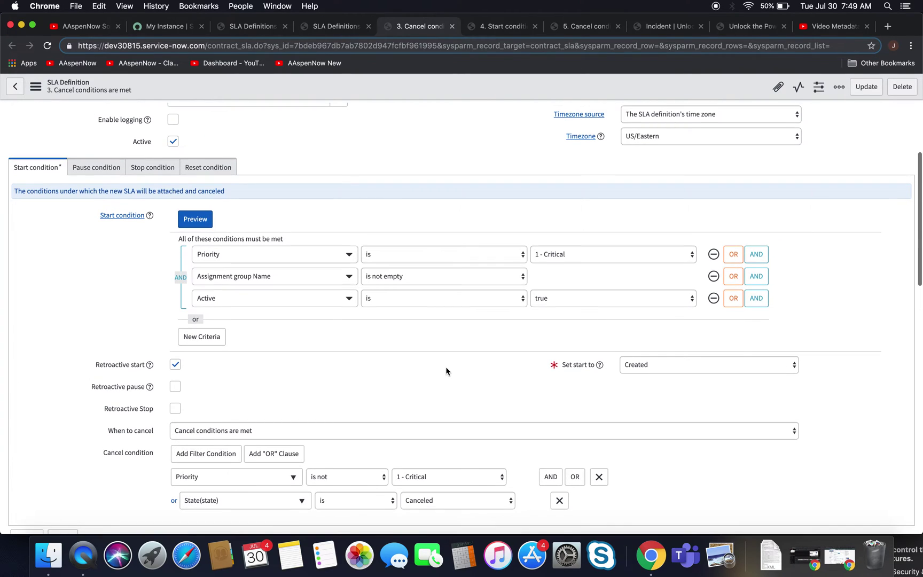
{"action": "left_click", "coordinate": [153, 169]}
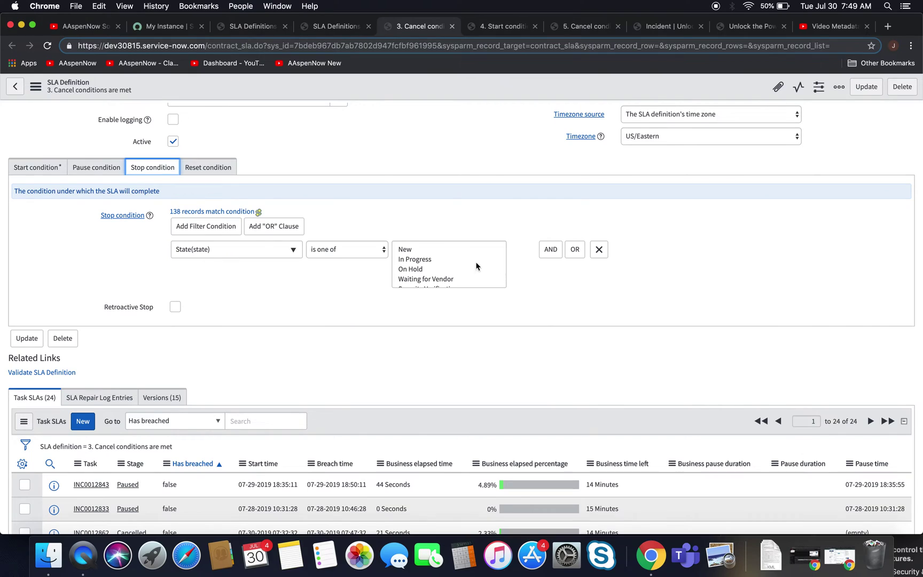
{"action": "scroll", "coordinate": [463, 256], "scroll_direction": "down", "scroll_amount": 5}
{"action": "scroll", "coordinate": [462, 257], "scroll_direction": "up", "scroll_amount": 5}
{"action": "scroll", "coordinate": [463, 260], "scroll_direction": "down", "scroll_amount": 3}
{"action": "scroll", "coordinate": [463, 260], "scroll_direction": "up", "scroll_amount": 3}
{"action": "left_click", "coordinate": [35, 169]}
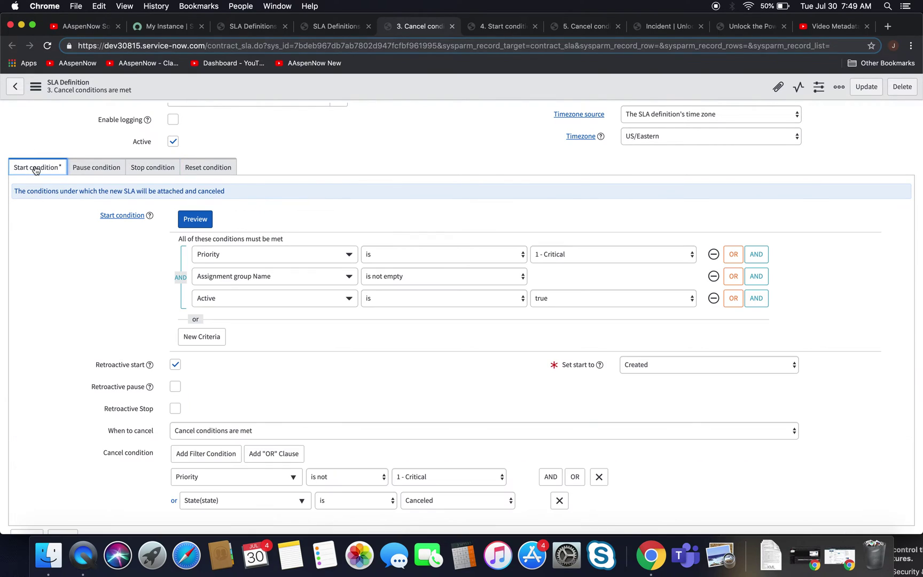
{"action": "scroll", "coordinate": [112, 363], "scroll_direction": "down", "scroll_amount": 3}
{"action": "scroll", "coordinate": [111, 365], "scroll_direction": "up", "scroll_amount": 3}
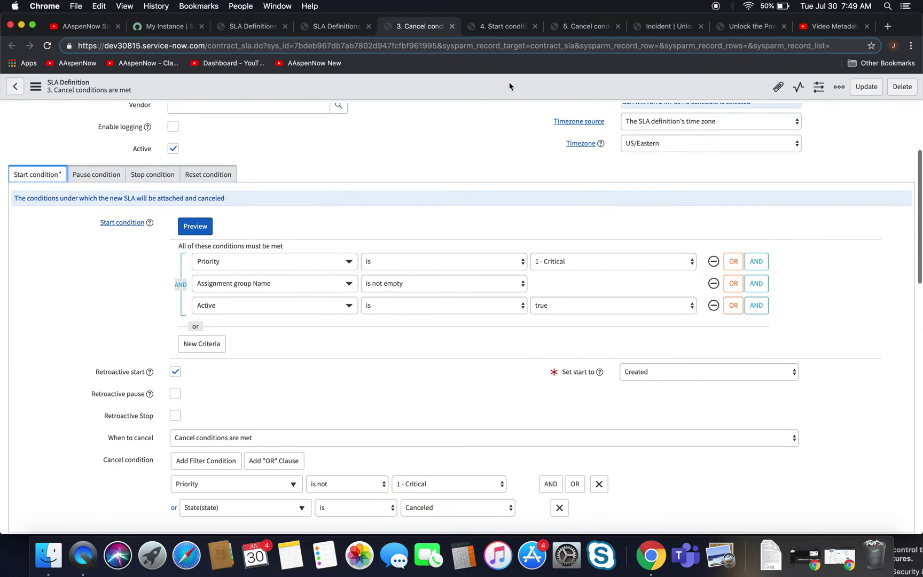
Step: Return to the open incident and copy it into a new incident record
{"action": "left_click", "coordinate": [665, 26]}
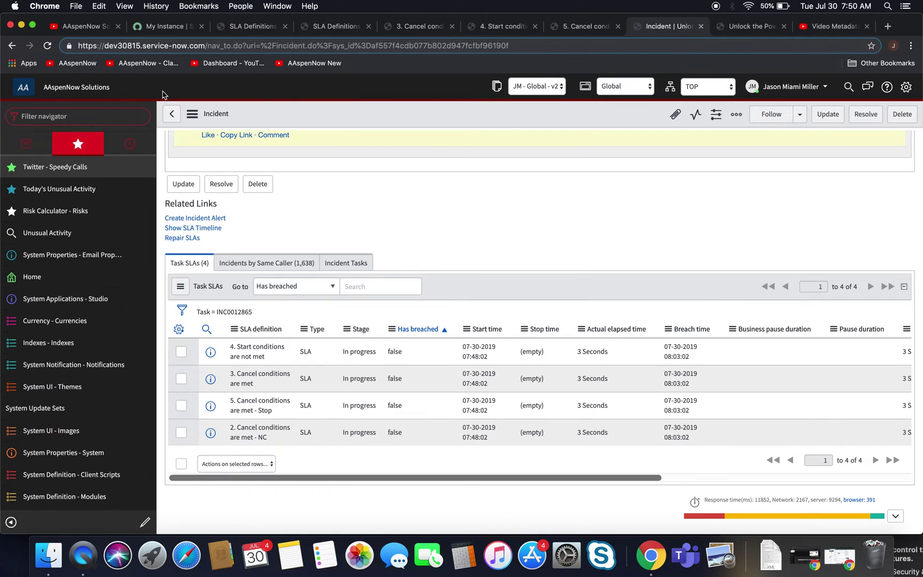
{"action": "left_click", "coordinate": [192, 113]}
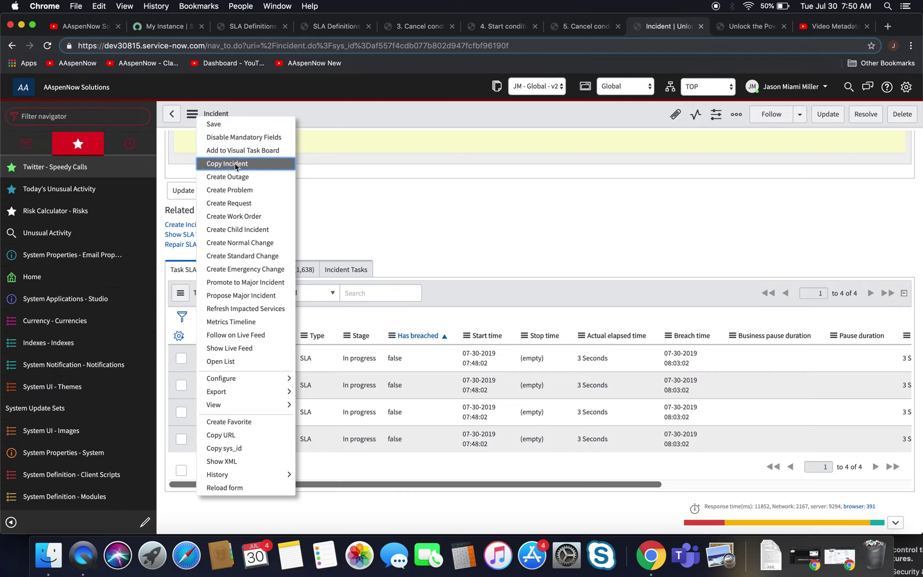
{"action": "left_click", "coordinate": [235, 165]}
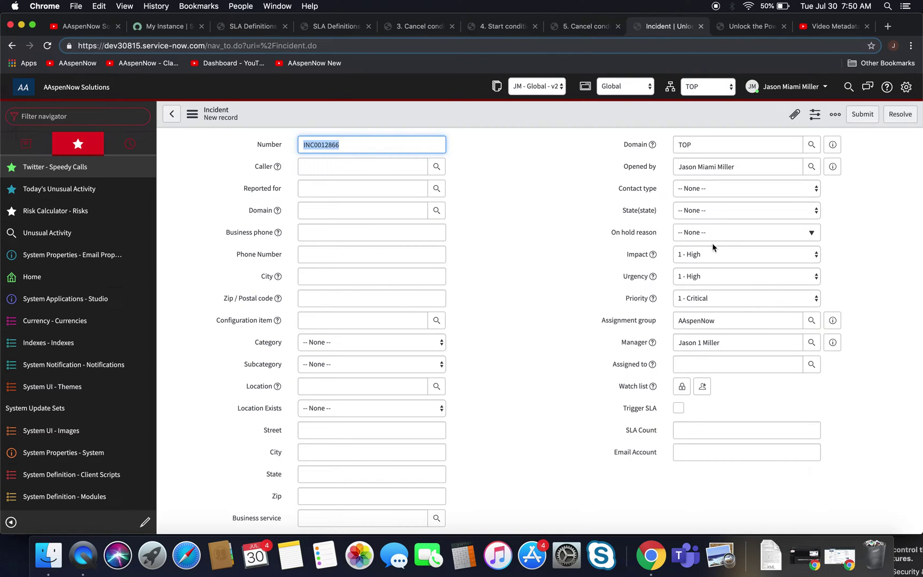
Step: Set the copied incident's state to New, save the record and check its Task SLAs
{"action": "left_click", "coordinate": [708, 211]}
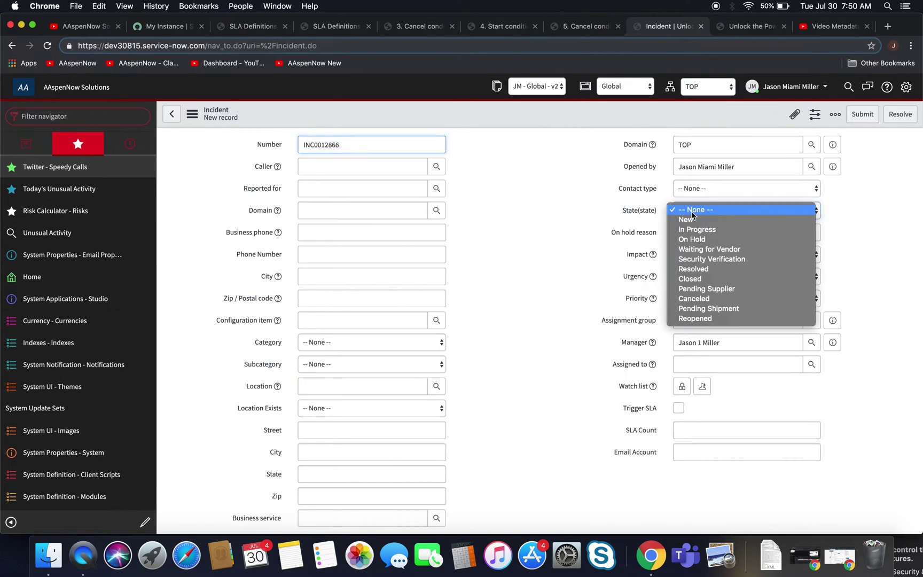
{"action": "left_click", "coordinate": [534, 237]}
{"action": "scroll", "coordinate": [251, 352], "scroll_direction": "down", "scroll_amount": 10}
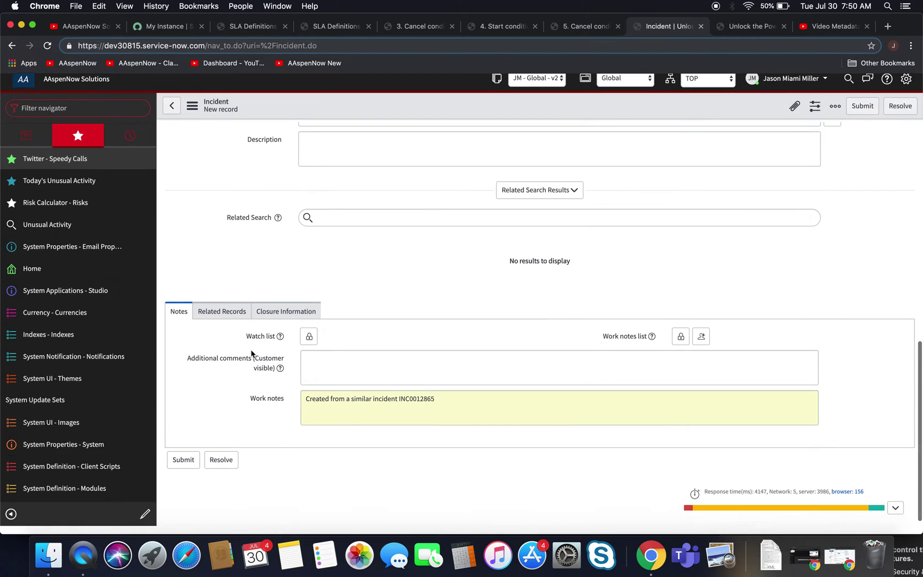
{"action": "scroll", "coordinate": [251, 264], "scroll_direction": "up", "scroll_amount": 10}
{"action": "left_click", "coordinate": [193, 113]}
{"action": "left_click", "coordinate": [570, 223]}
{"action": "left_click", "coordinate": [717, 211]}
{"action": "left_click", "coordinate": [716, 219]}
{"action": "left_click", "coordinate": [188, 114]}
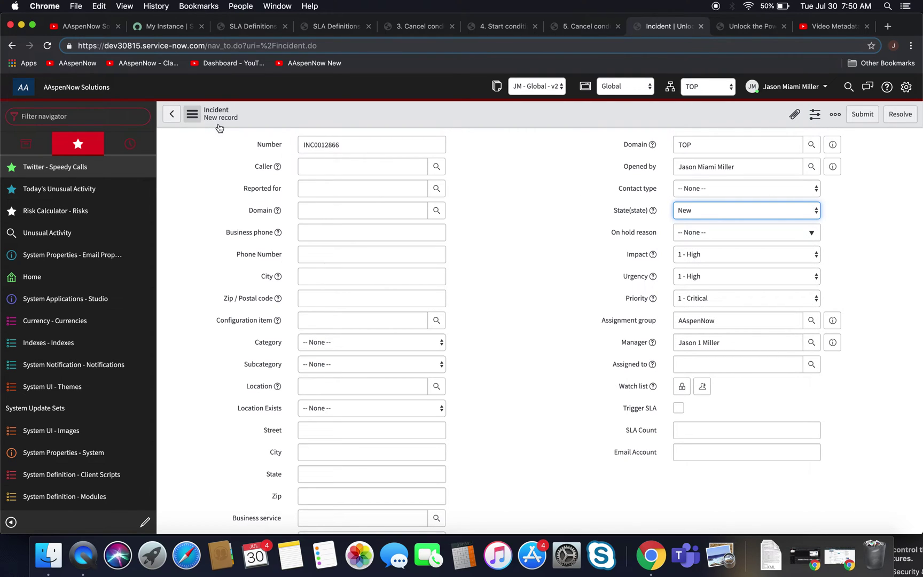
{"action": "left_click", "coordinate": [227, 126]}
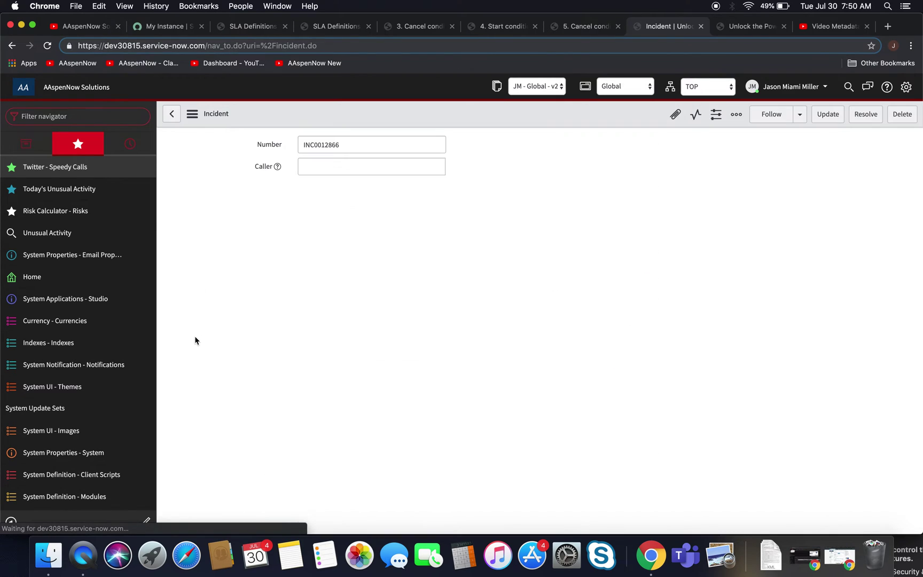
{"action": "scroll", "coordinate": [195, 340], "scroll_direction": "down", "scroll_amount": 15}
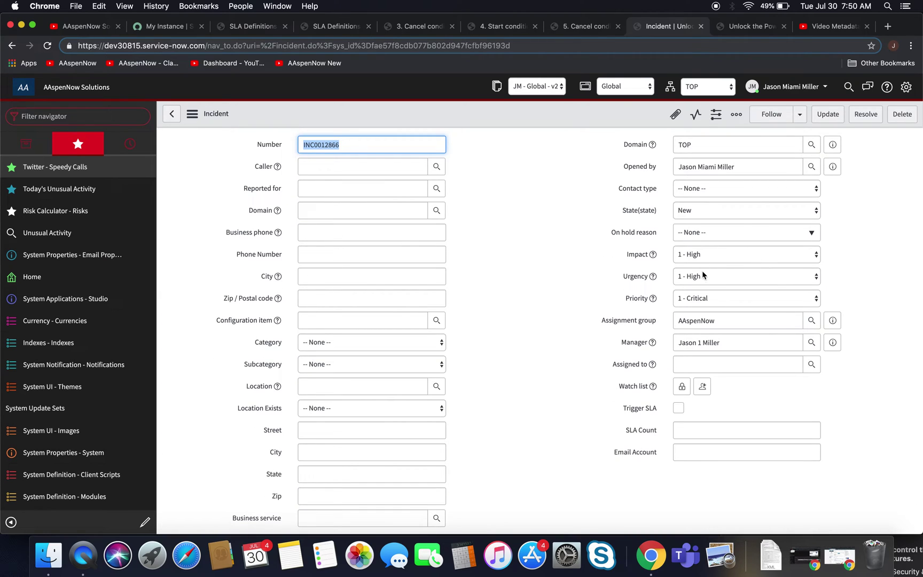
Step: Set the incident's urgency to 2 - Medium, save it and review the stages of its Task SLAs
{"action": "left_click", "coordinate": [702, 272]}
{"action": "left_click", "coordinate": [704, 286]}
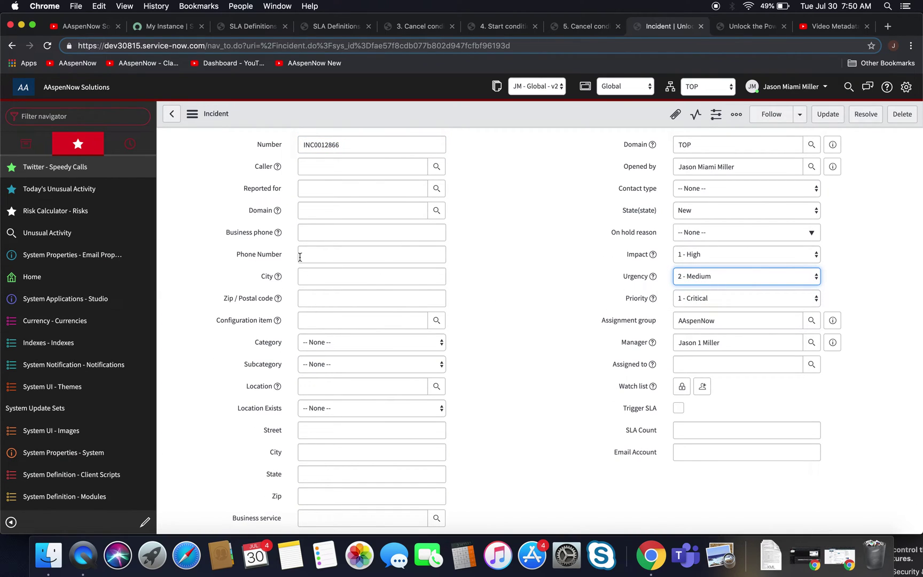
{"action": "left_click", "coordinate": [192, 114]}
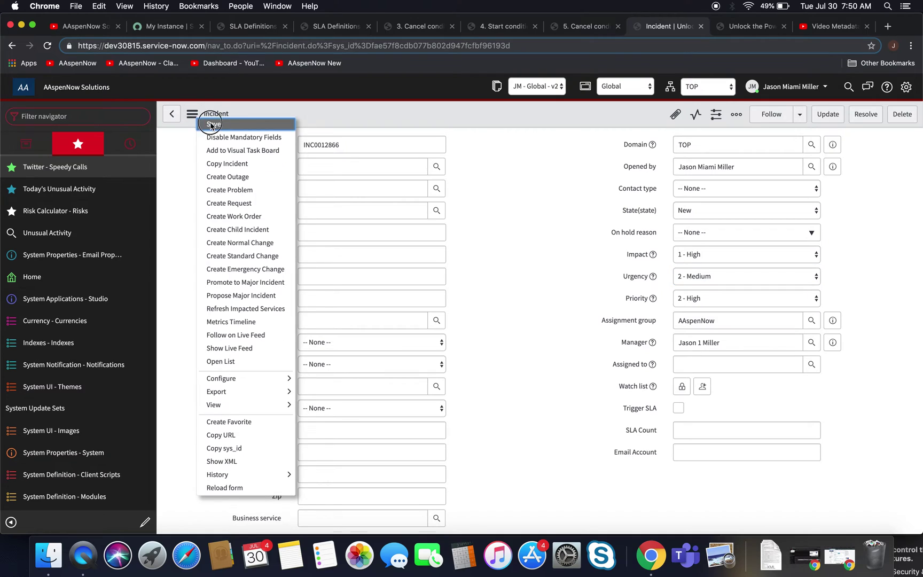
{"action": "left_click", "coordinate": [210, 123]}
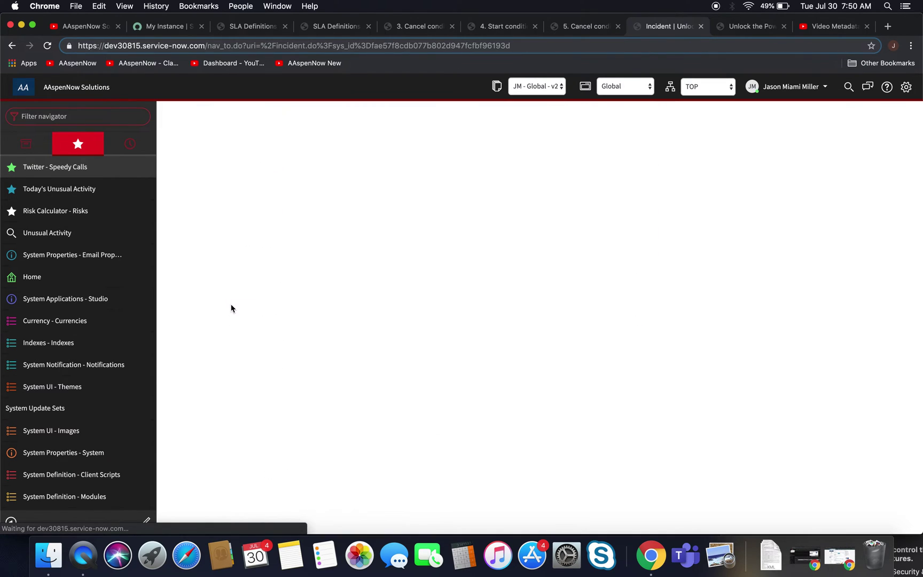
{"action": "scroll", "coordinate": [231, 308], "scroll_direction": "down", "scroll_amount": 9}
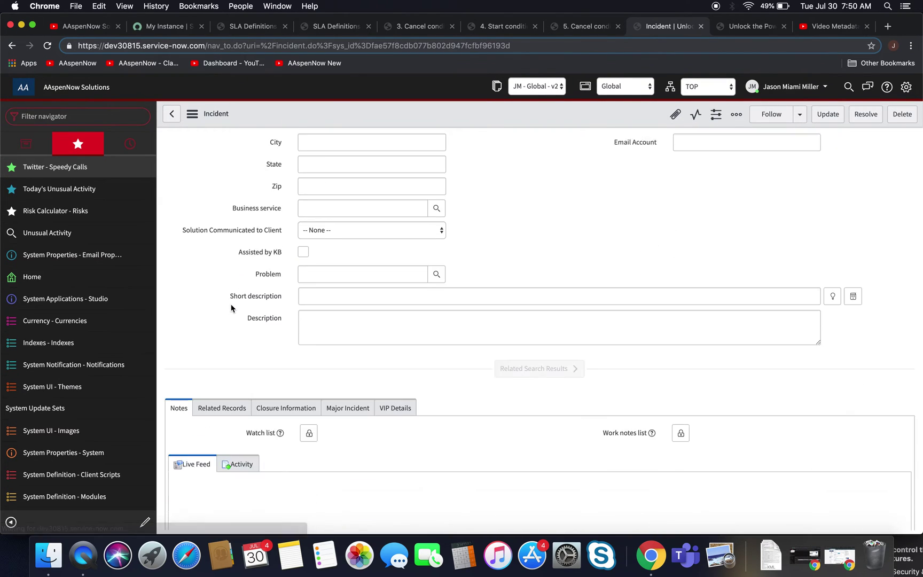
{"action": "scroll", "coordinate": [232, 307], "scroll_direction": "up", "scroll_amount": 5}
{"action": "scroll", "coordinate": [231, 308], "scroll_direction": "down", "scroll_amount": 3}
{"action": "scroll", "coordinate": [231, 308], "scroll_direction": "down", "scroll_amount": 5}
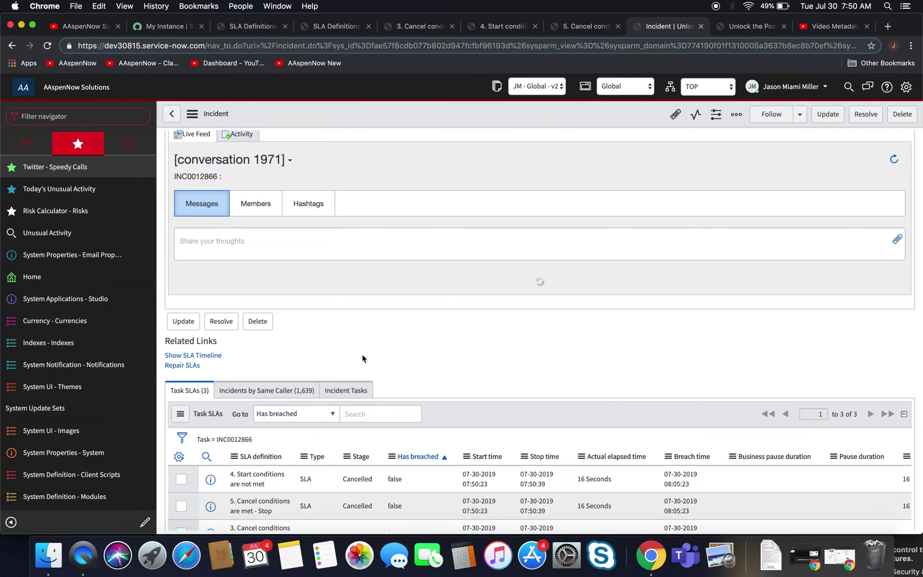
{"action": "scroll", "coordinate": [326, 461], "scroll_direction": "down", "scroll_amount": 3}
{"action": "scroll", "coordinate": [397, 478], "scroll_direction": "down", "scroll_amount": 3}
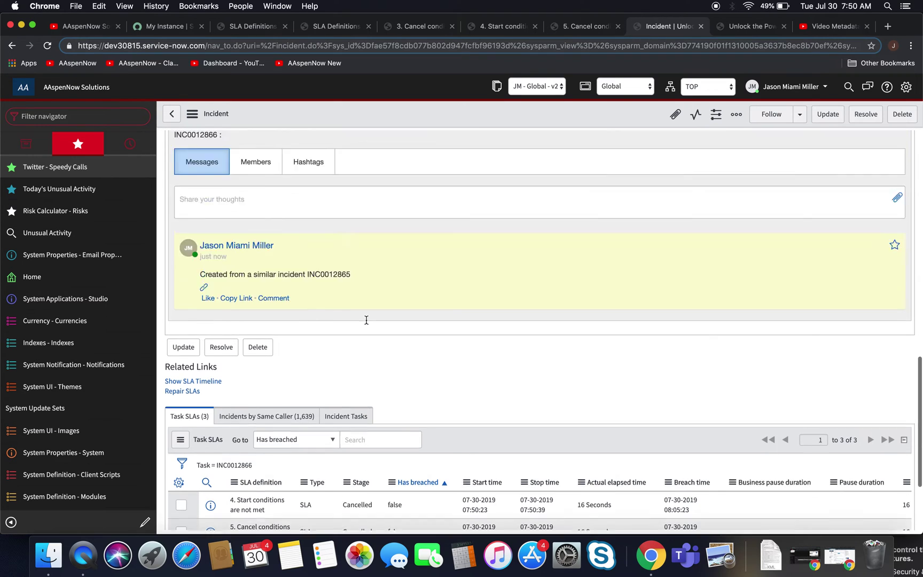
Step: Deactivate the "3. Cancel conditions are met" SLA definition, save it and close its page
{"action": "left_click", "coordinate": [410, 29]}
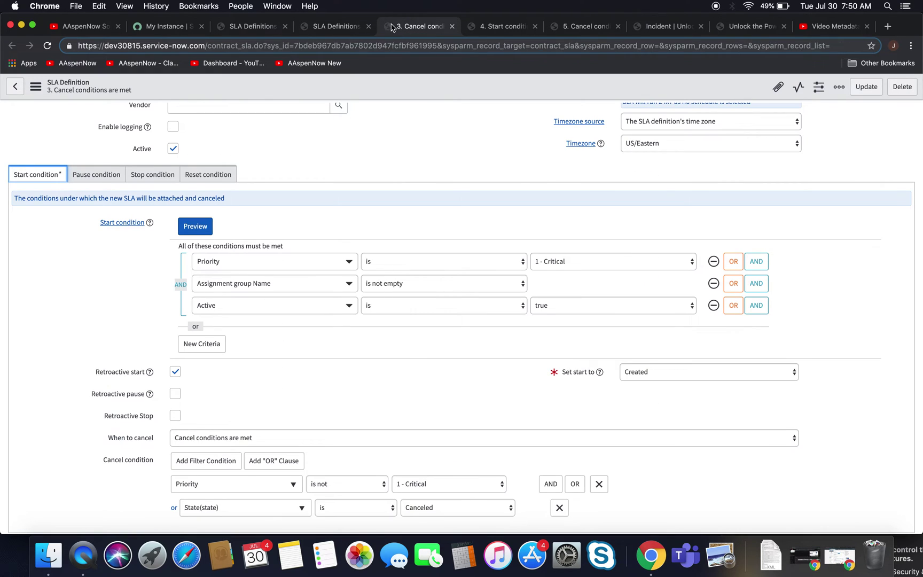
{"action": "left_click", "coordinate": [172, 149]}
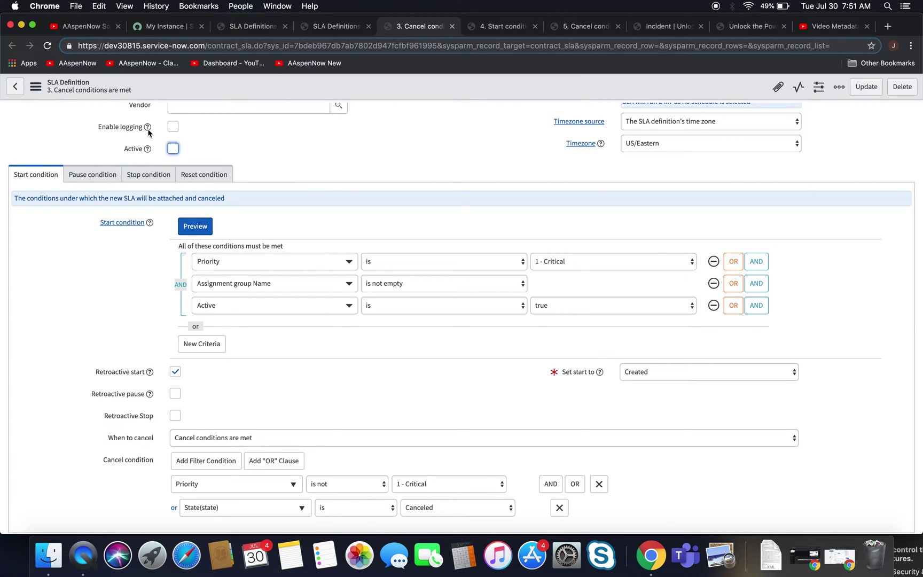
{"action": "left_click", "coordinate": [35, 87]}
{"action": "left_click", "coordinate": [57, 93]}
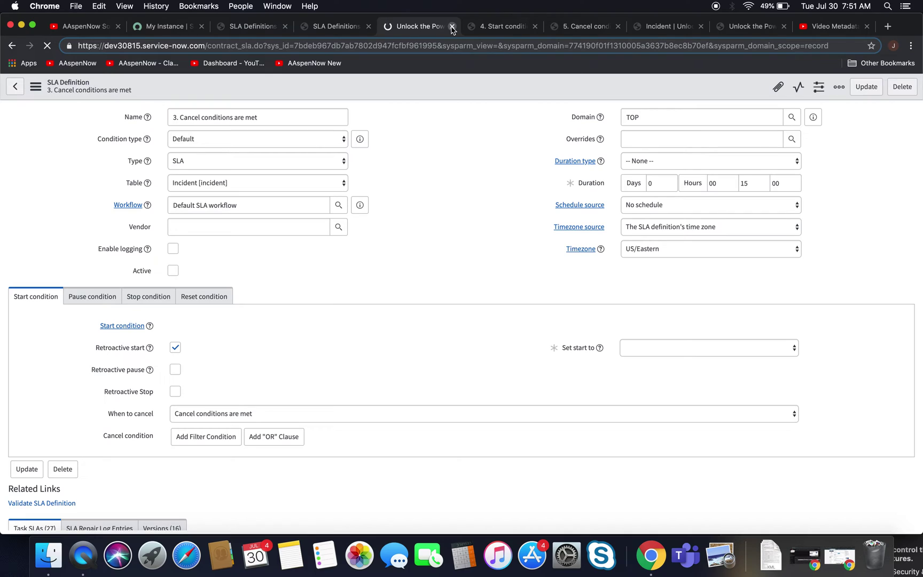
{"action": "left_click", "coordinate": [452, 26]}
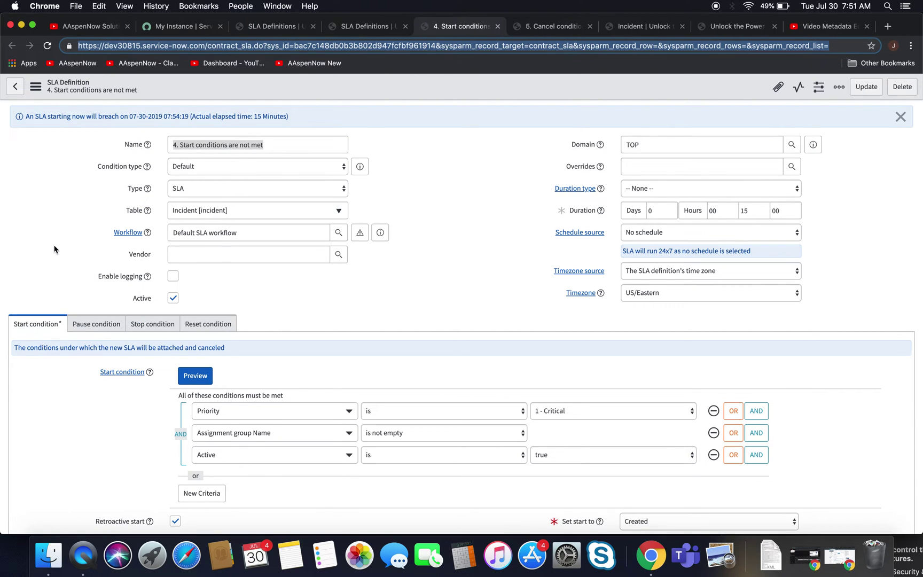
Step: Review the start and cancel settings of "4. Start conditions are not met" and copy the open incident into a new record
{"action": "scroll", "coordinate": [117, 416], "scroll_direction": "down", "scroll_amount": 5}
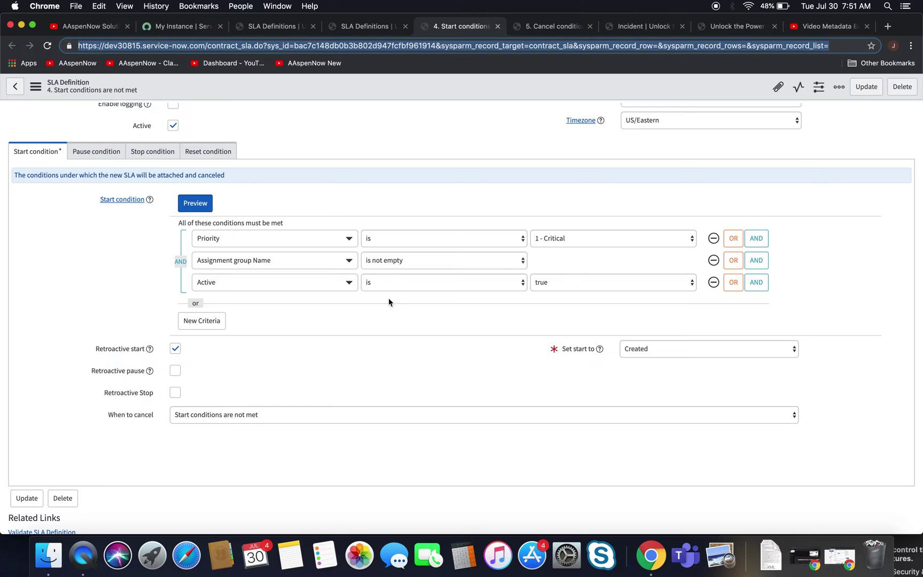
{"action": "left_click", "coordinate": [630, 28]}
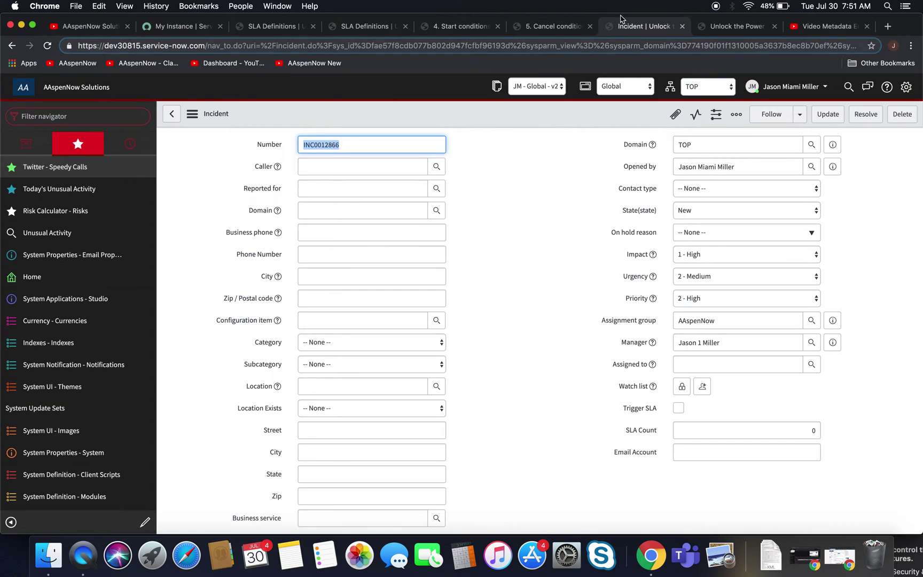
{"action": "left_click", "coordinate": [192, 114]}
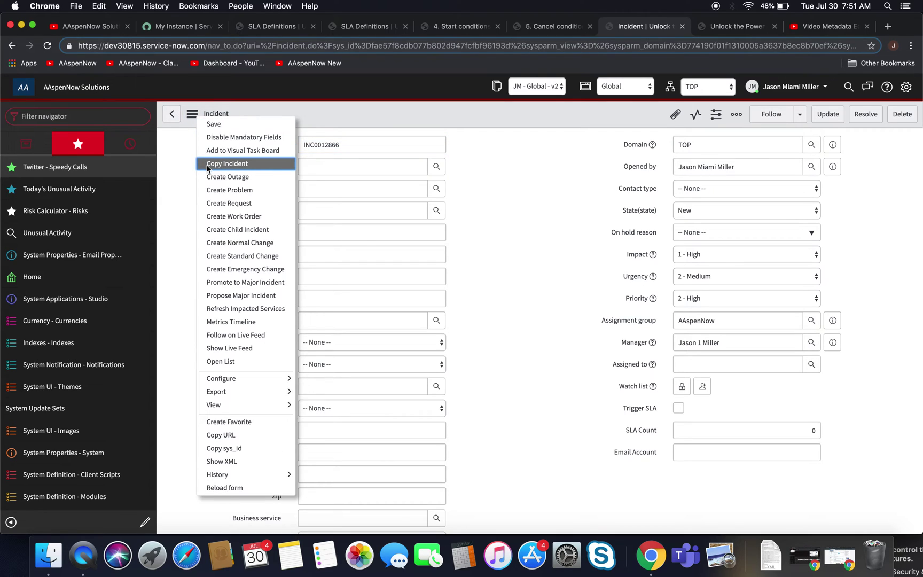
{"action": "left_click", "coordinate": [207, 165]}
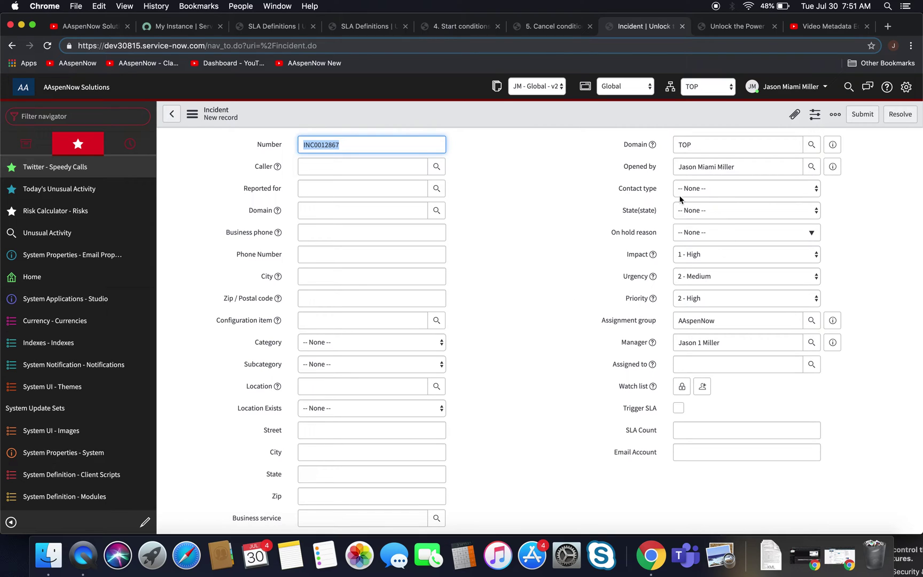
Step: Set the new incident's state to New, save it and check its Task SLAs list
{"action": "left_click", "coordinate": [700, 216]}
{"action": "left_click", "coordinate": [697, 223]}
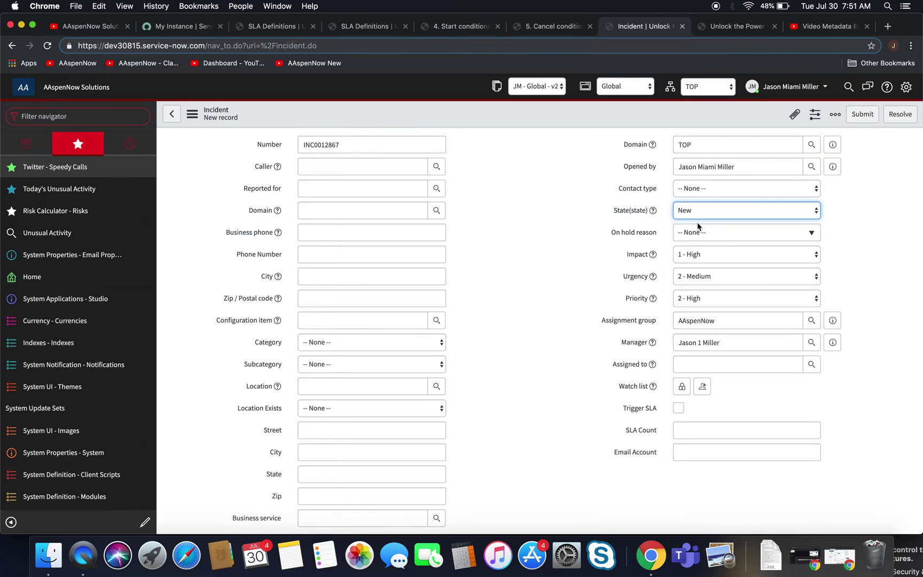
{"action": "left_click", "coordinate": [192, 114]}
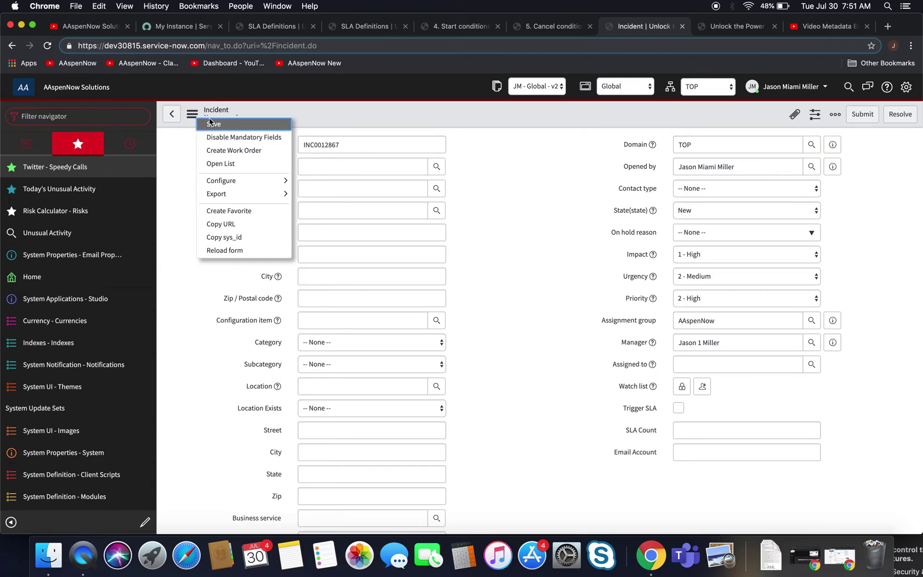
{"action": "left_click", "coordinate": [206, 122]}
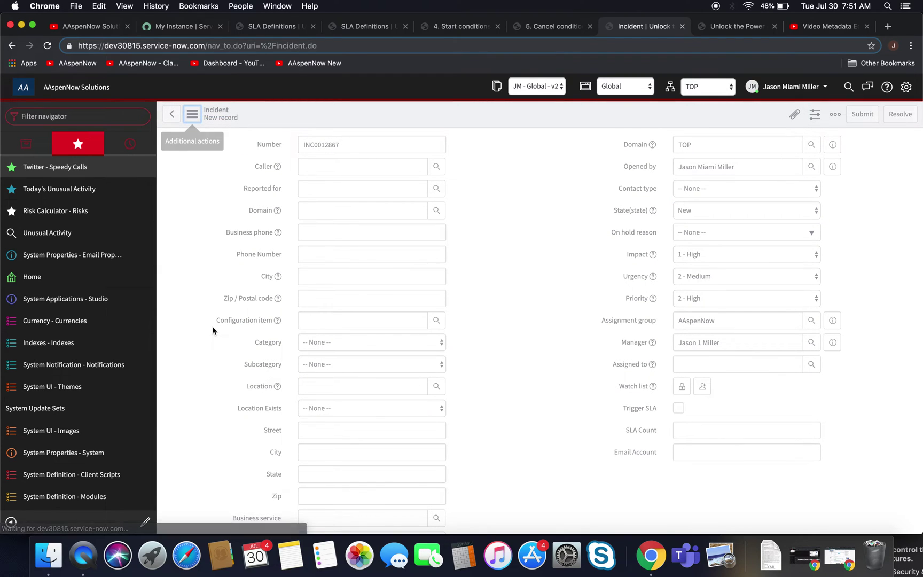
{"action": "scroll", "coordinate": [212, 326], "scroll_direction": "down", "scroll_amount": 10}
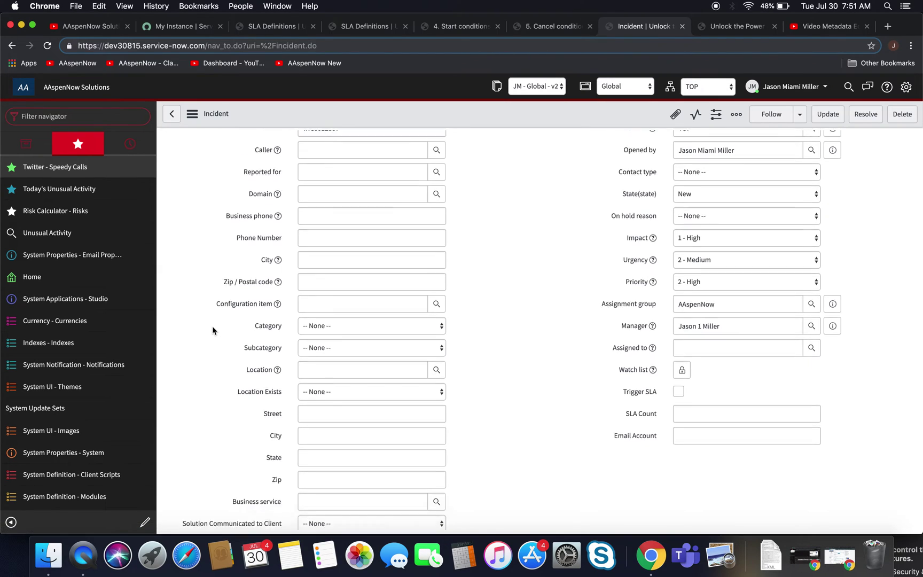
{"action": "scroll", "coordinate": [212, 326], "scroll_direction": "down", "scroll_amount": 7}
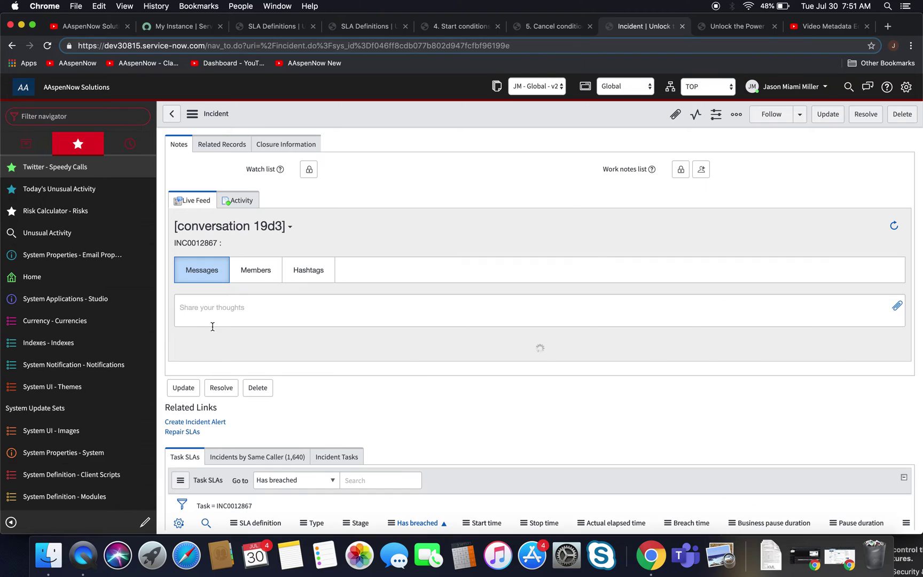
{"action": "scroll", "coordinate": [226, 420], "scroll_direction": "down", "scroll_amount": 5}
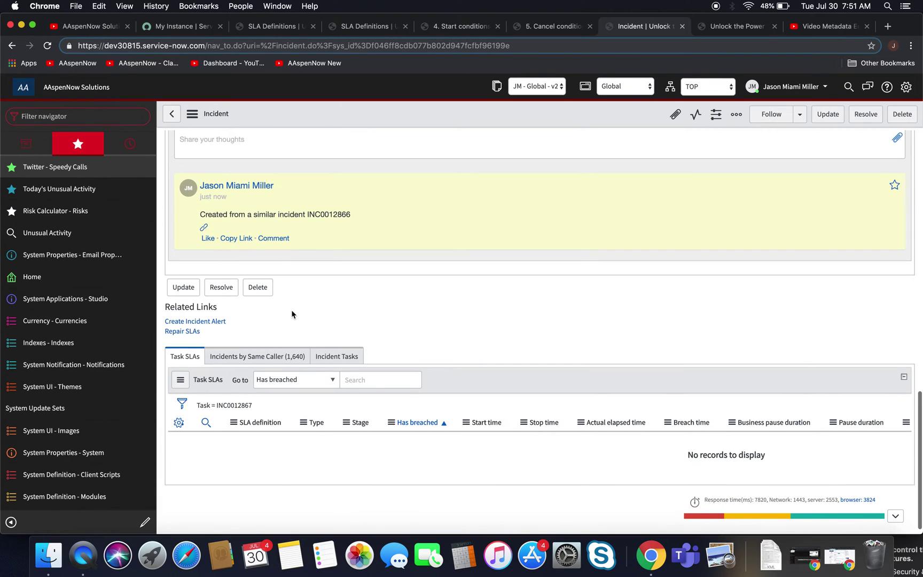
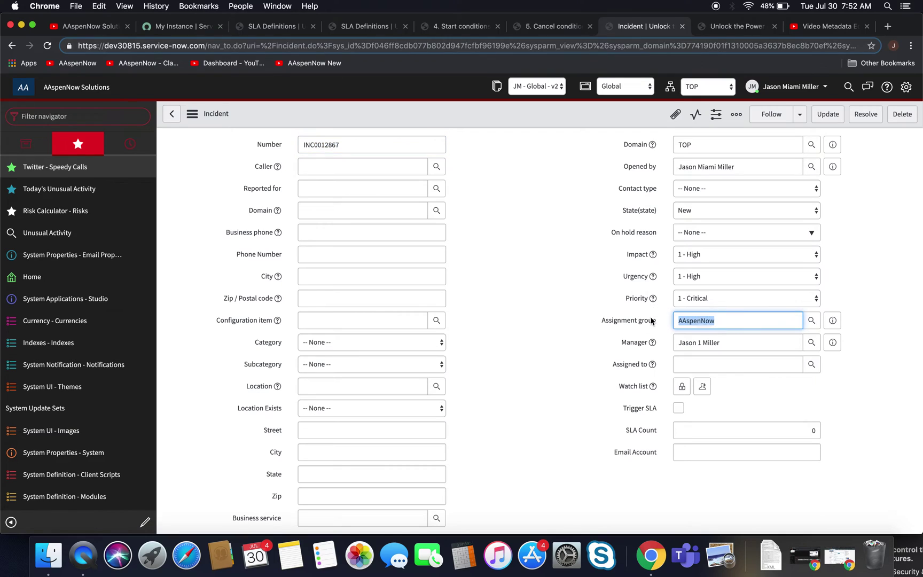
Step: Clear the incident's assignment group, save the record and review the stages of its Task SLAs
{"action": "key", "text": "BackSpace"}
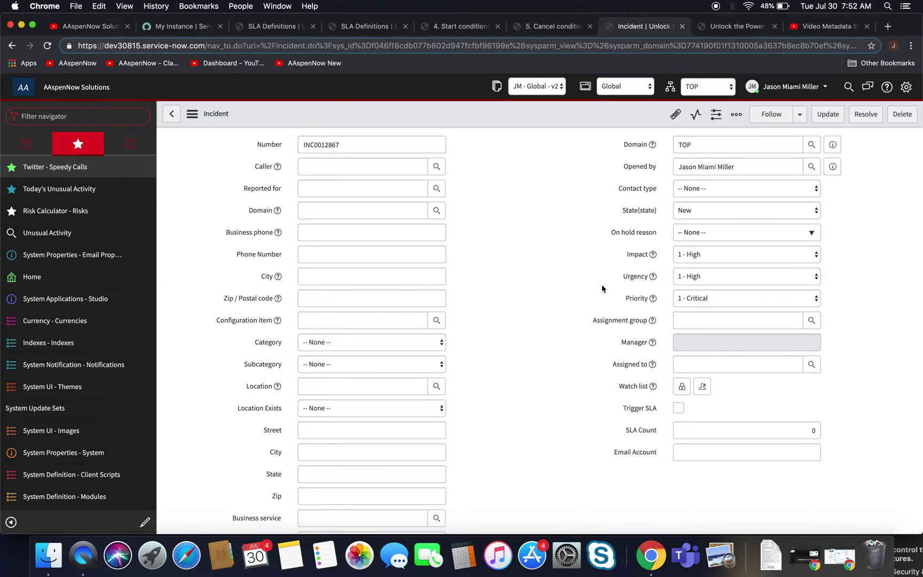
{"action": "left_click", "coordinate": [192, 113]}
{"action": "left_click", "coordinate": [208, 123]}
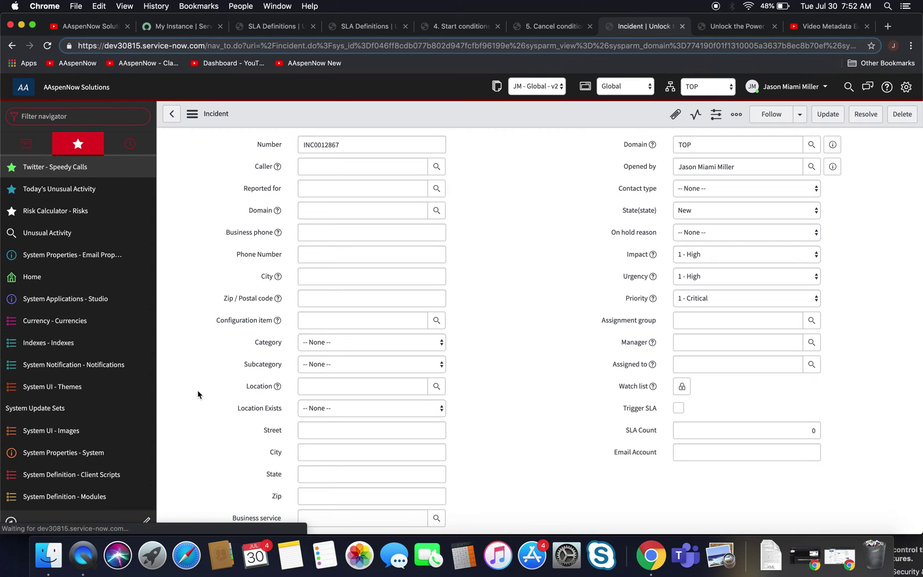
{"action": "scroll", "coordinate": [198, 394], "scroll_direction": "down", "scroll_amount": 10}
{"action": "scroll", "coordinate": [198, 394], "scroll_direction": "down", "scroll_amount": 5}
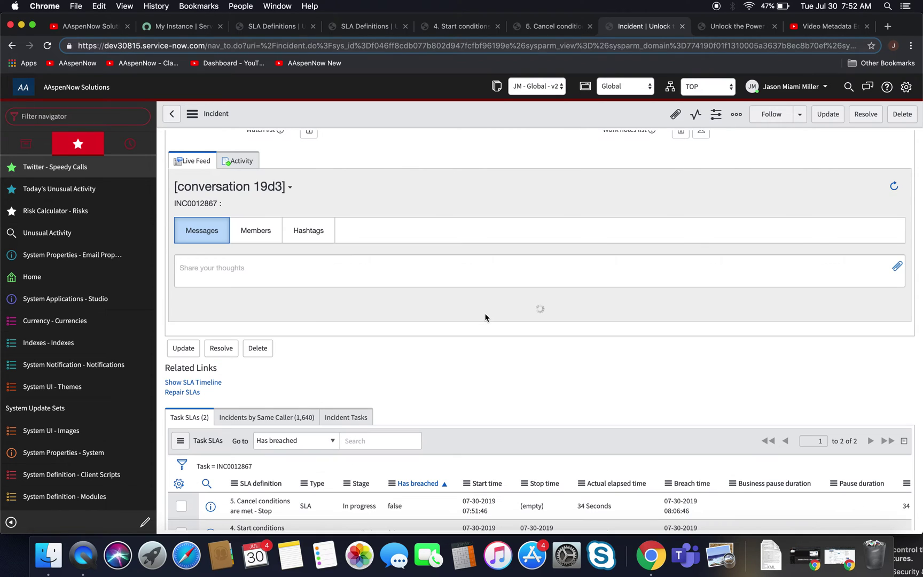
{"action": "scroll", "coordinate": [603, 321], "scroll_direction": "down", "scroll_amount": 3}
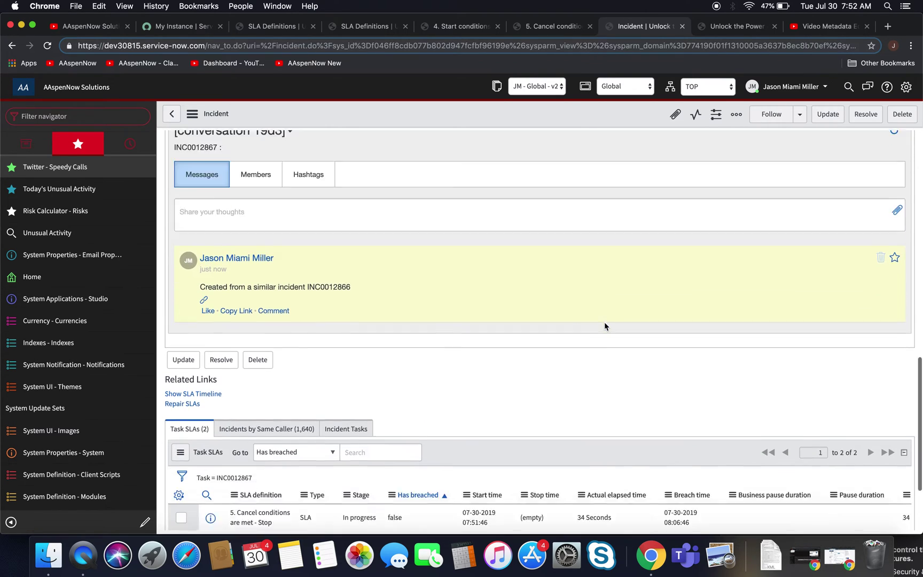
{"action": "scroll", "coordinate": [604, 321], "scroll_direction": "up", "scroll_amount": 3}
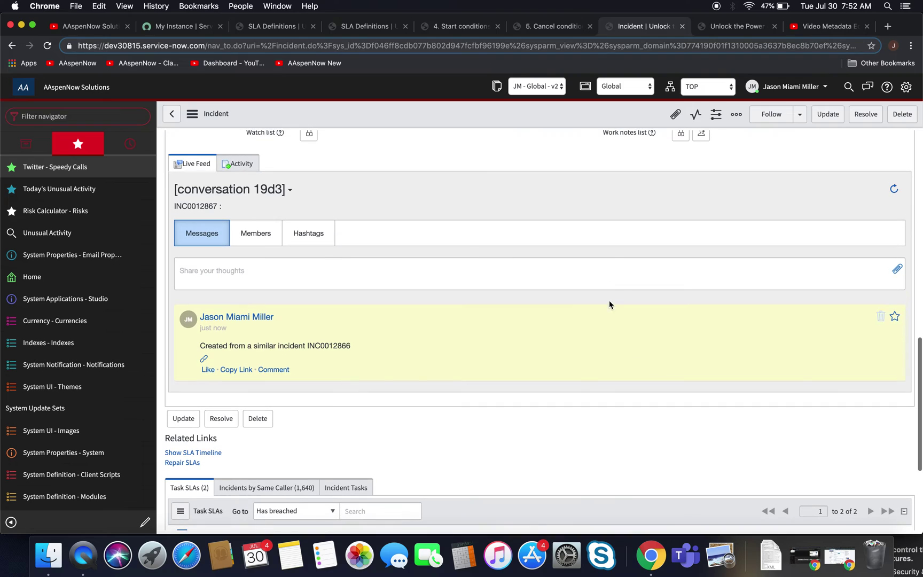
Step: Compare the incident's priority and assignment group with the start condition of the "4. Start conditions are not met" SLA definition
{"action": "left_click", "coordinate": [436, 27]}
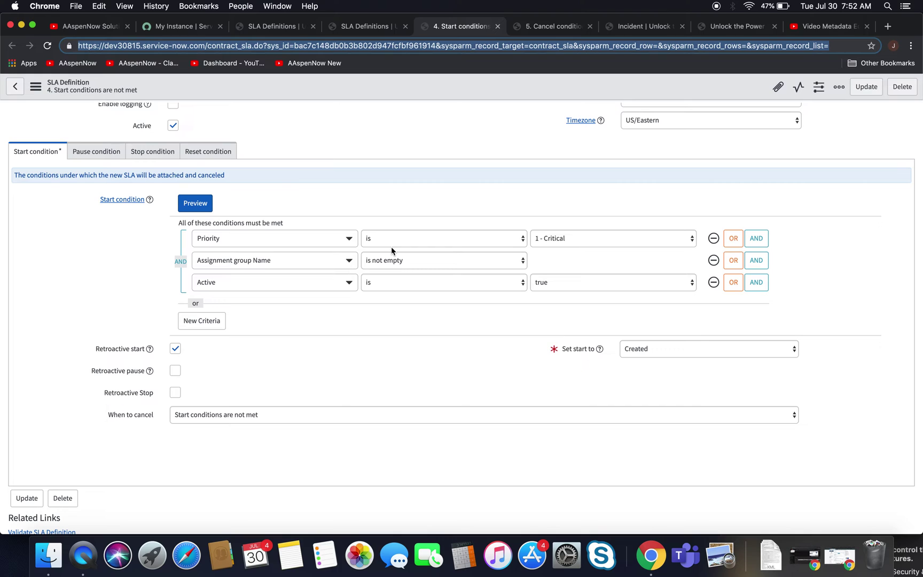
{"action": "left_click", "coordinate": [636, 26]}
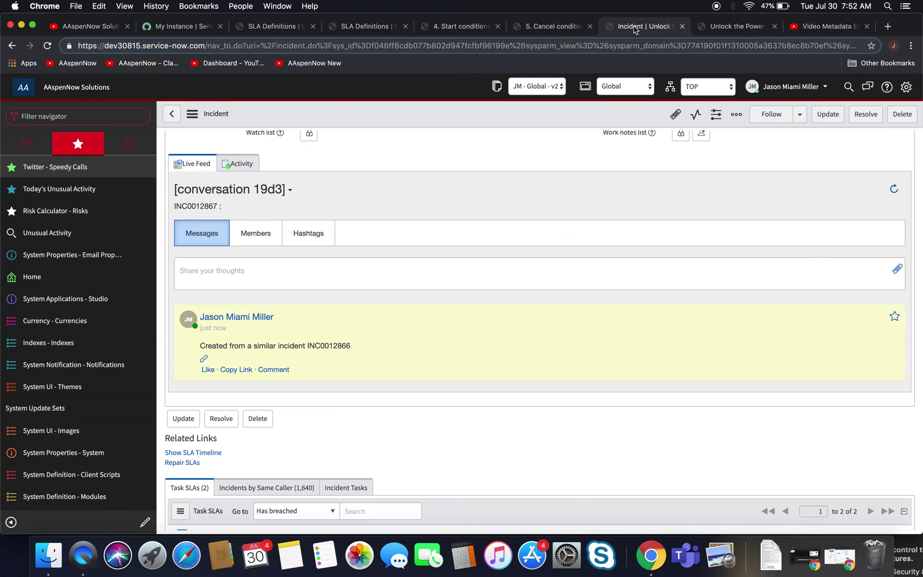
{"action": "scroll", "coordinate": [665, 231], "scroll_direction": "up", "scroll_amount": 12}
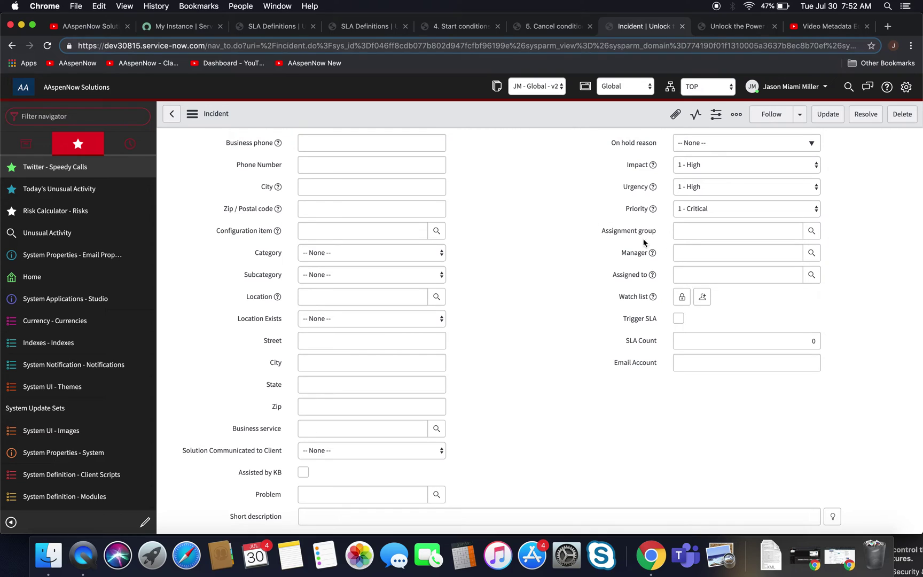
{"action": "left_click", "coordinate": [462, 26]}
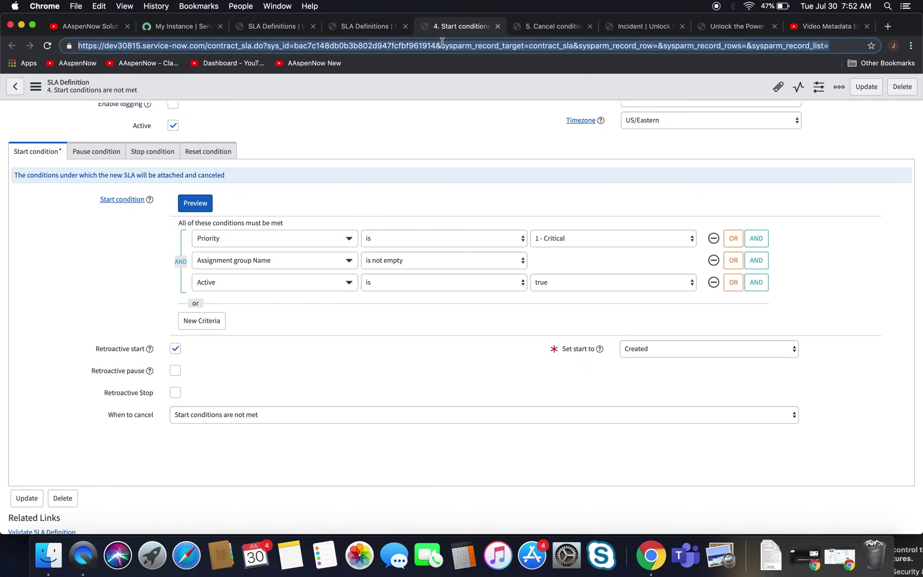
{"action": "scroll", "coordinate": [382, 386], "scroll_direction": "up", "scroll_amount": 2}
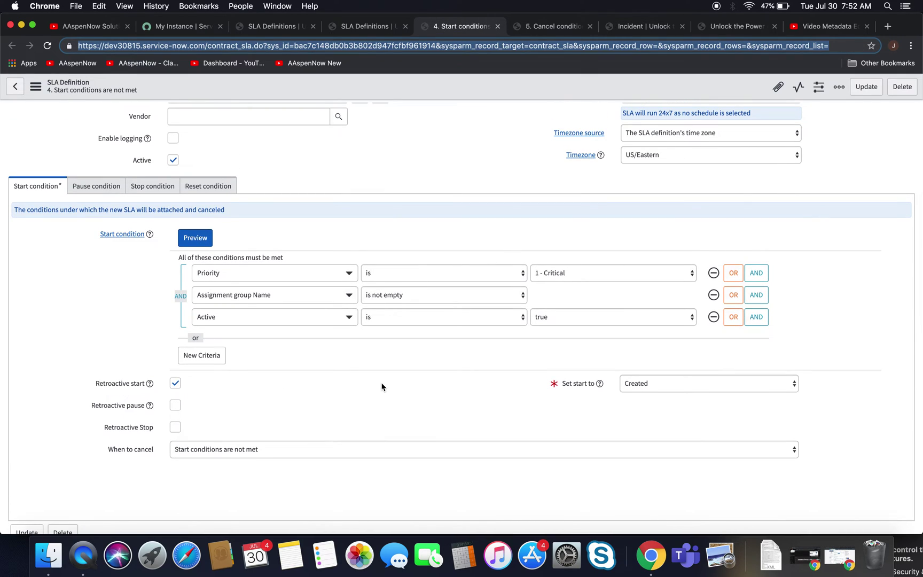
Step: Deactivate the "4. Start conditions are not met" SLA definition, save it and close its page
{"action": "scroll", "coordinate": [382, 386], "scroll_direction": "up", "scroll_amount": 4}
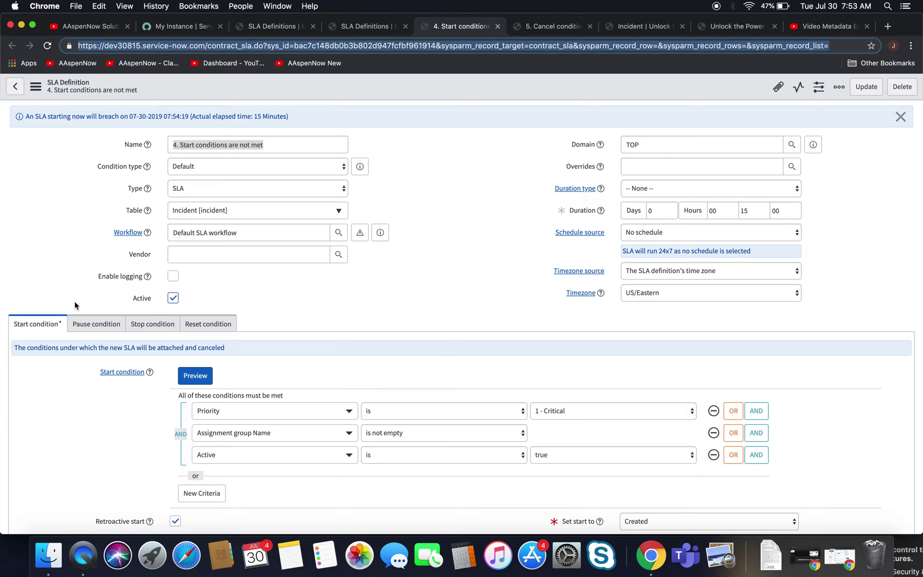
{"action": "left_click", "coordinate": [173, 297]}
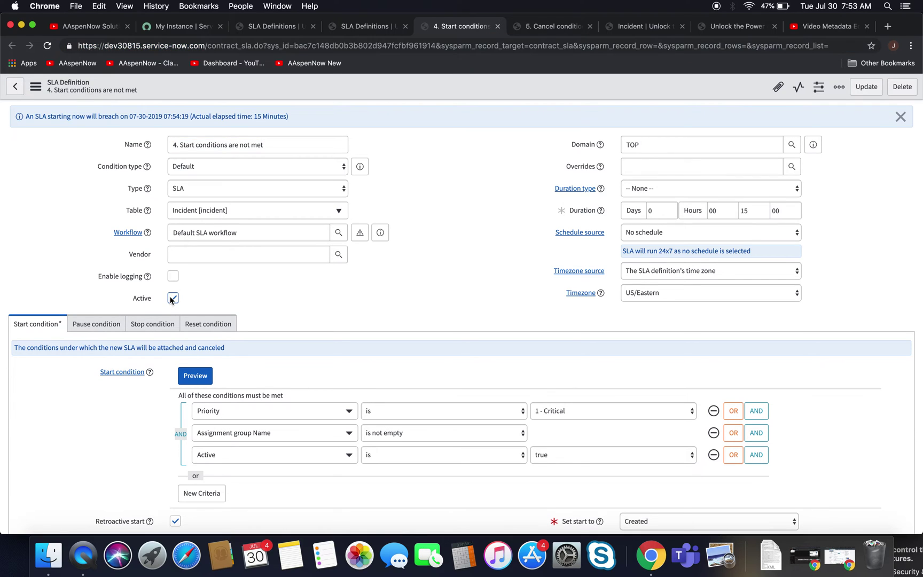
{"action": "left_click", "coordinate": [35, 86]}
{"action": "left_click", "coordinate": [59, 94]}
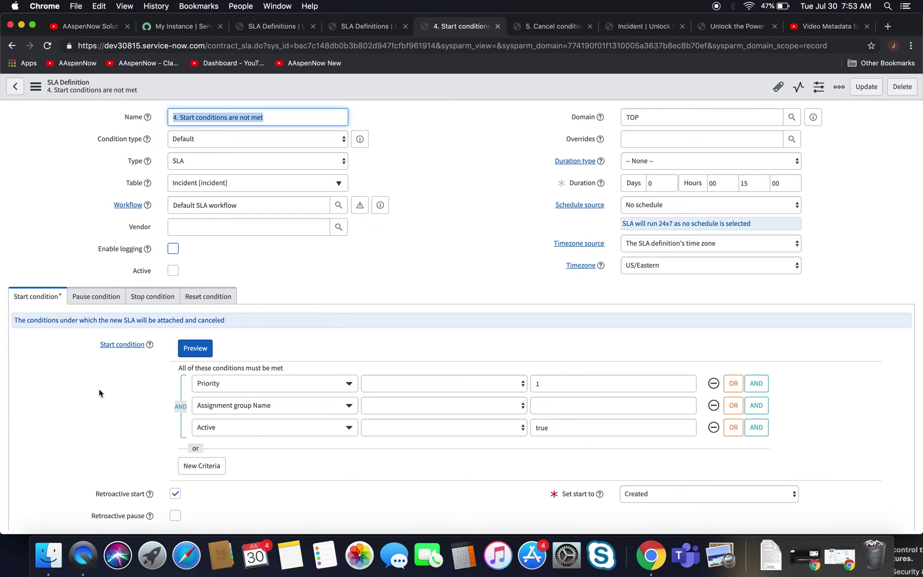
{"action": "scroll", "coordinate": [99, 394], "scroll_direction": "down", "scroll_amount": 5}
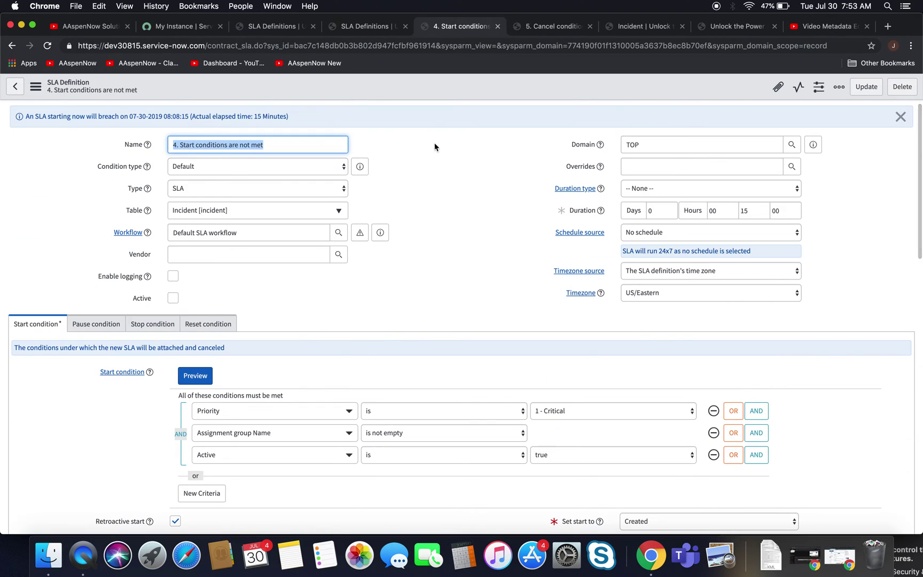
{"action": "left_click", "coordinate": [498, 26]}
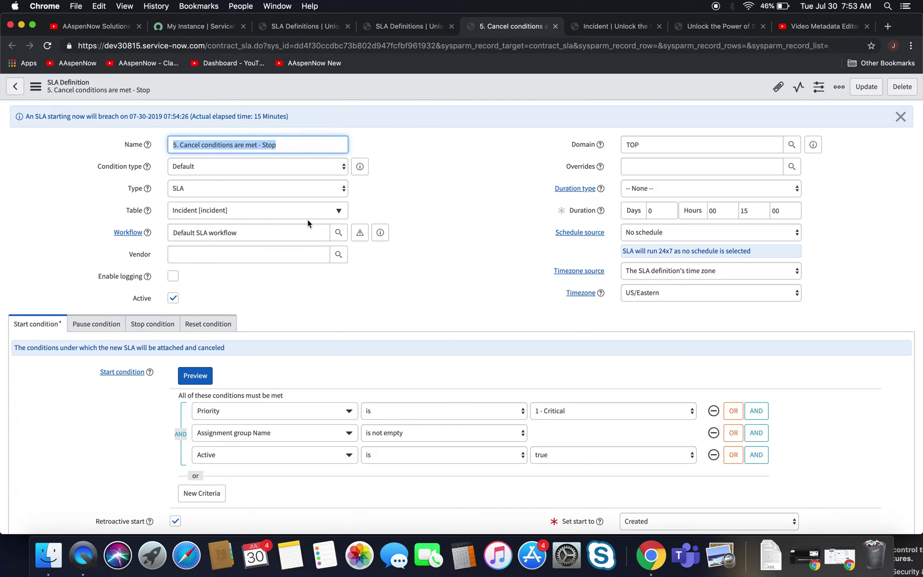
Step: Review the start and cancel conditions of the "5. Cancel conditions are met - Stop" SLA definition
{"action": "scroll", "coordinate": [115, 407], "scroll_direction": "down", "scroll_amount": 5}
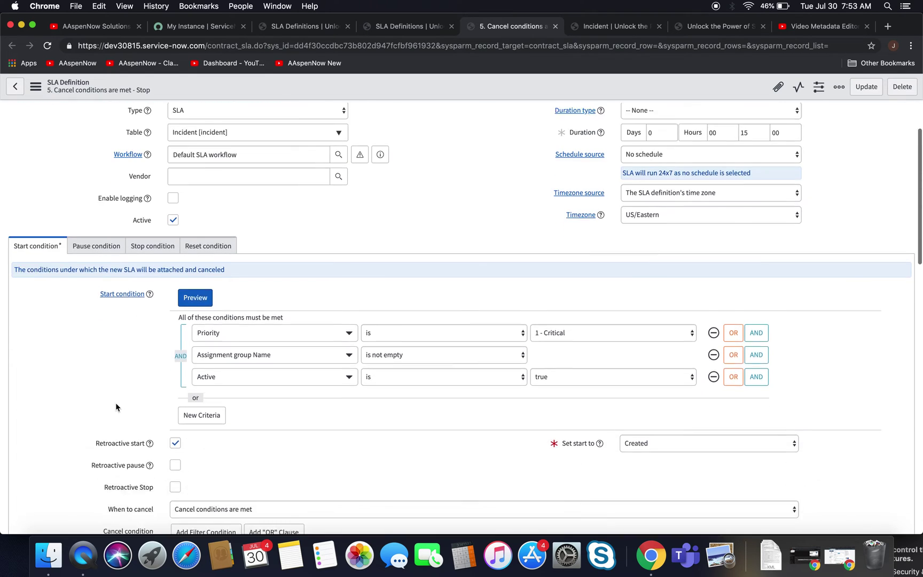
{"action": "scroll", "coordinate": [116, 406], "scroll_direction": "up", "scroll_amount": 1}
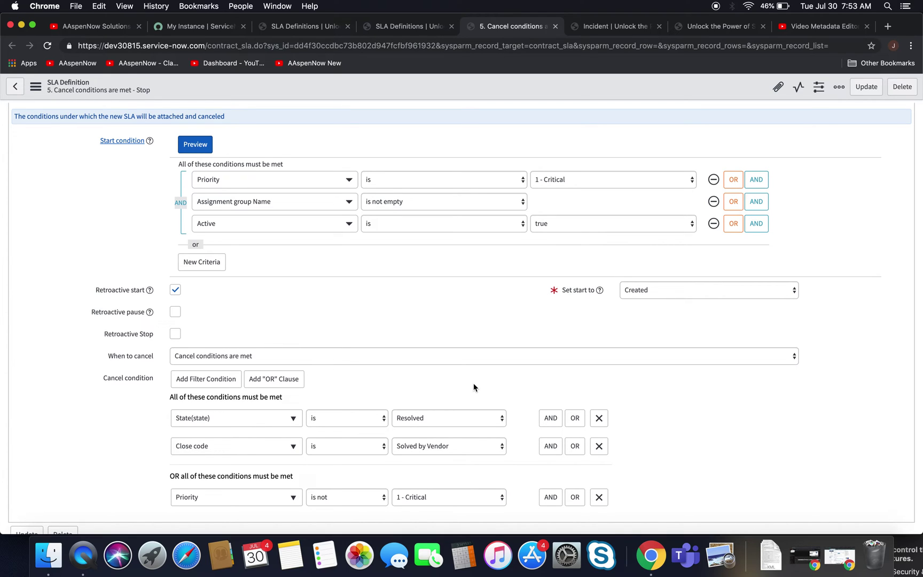
{"action": "scroll", "coordinate": [473, 387], "scroll_direction": "down", "scroll_amount": 2}
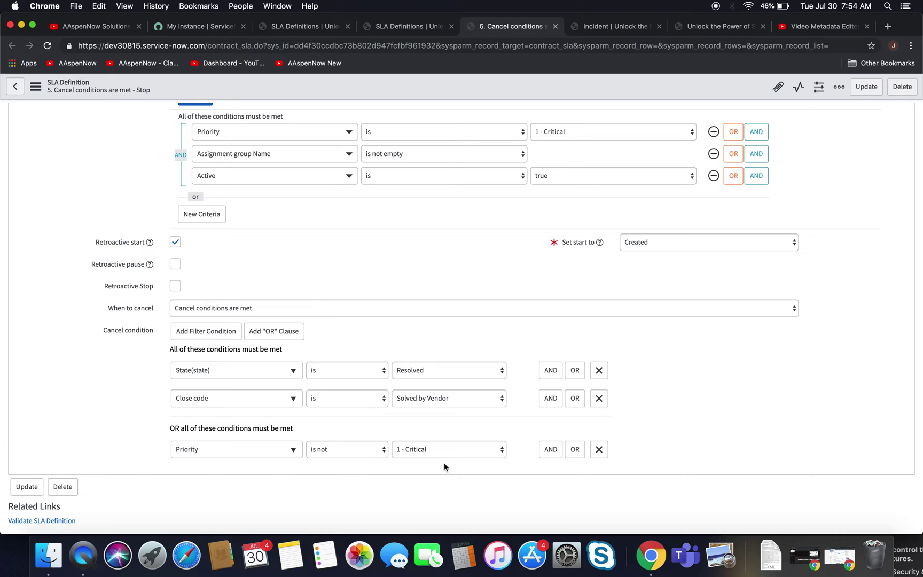
{"action": "scroll", "coordinate": [444, 466], "scroll_direction": "up", "scroll_amount": 1}
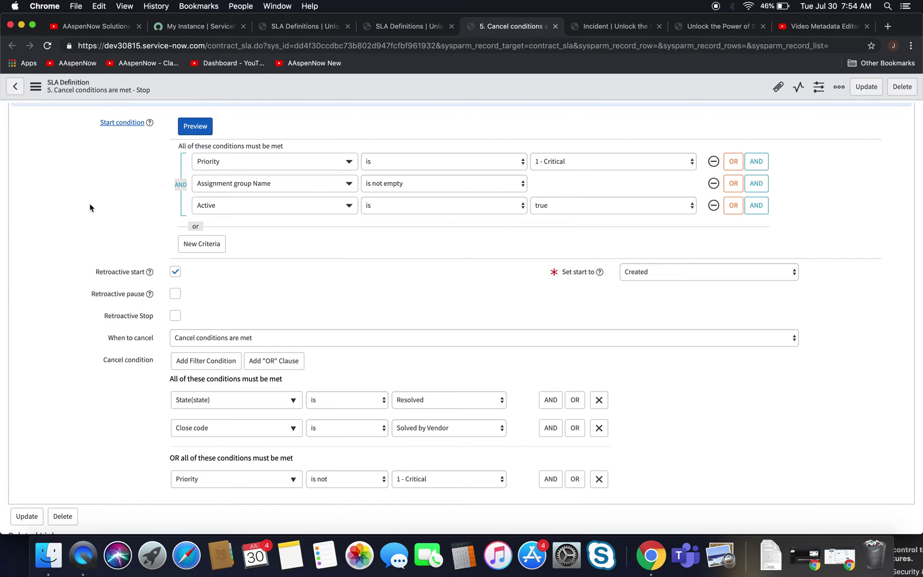
{"action": "scroll", "coordinate": [89, 203], "scroll_direction": "up", "scroll_amount": 1}
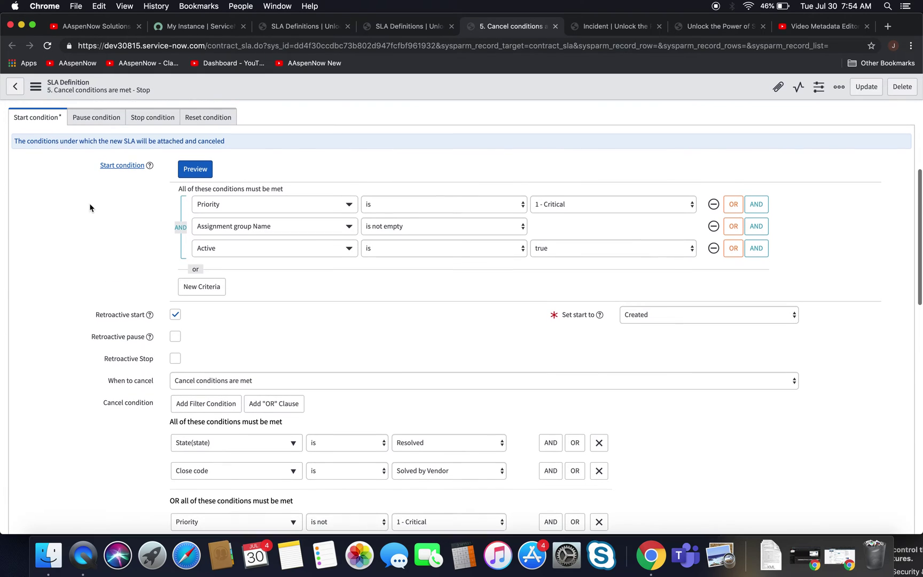
Step: Review the stop condition of the "5. Cancel conditions are met - Stop" SLA definition and compare it with its start and cancel conditions
{"action": "left_click", "coordinate": [155, 122]}
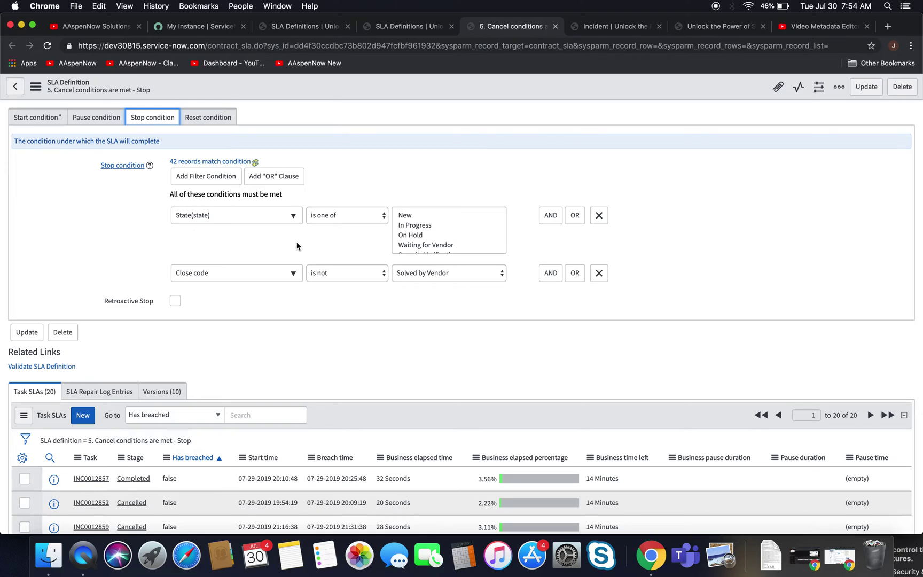
{"action": "scroll", "coordinate": [297, 245], "scroll_direction": "down", "scroll_amount": 1}
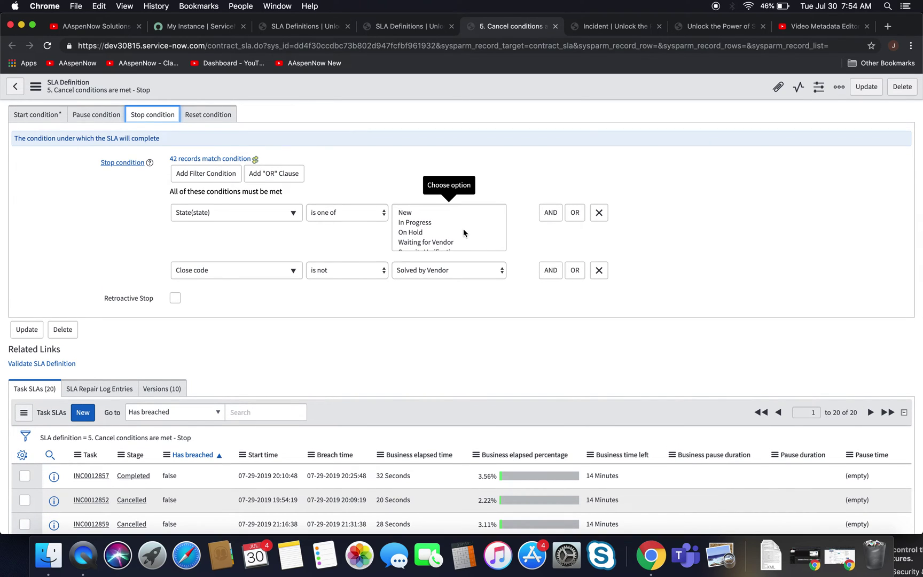
{"action": "scroll", "coordinate": [462, 230], "scroll_direction": "down", "scroll_amount": 3}
{"action": "scroll", "coordinate": [463, 229], "scroll_direction": "up", "scroll_amount": 3}
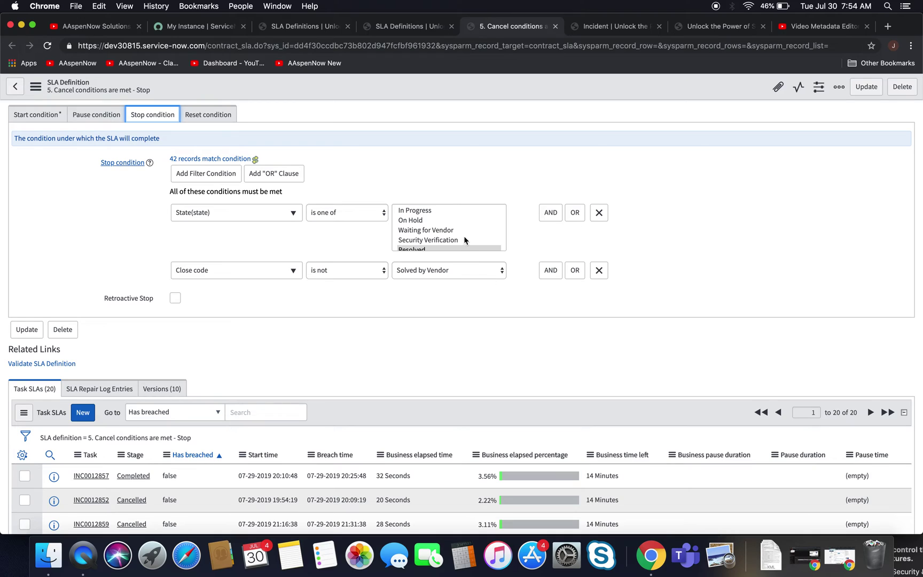
{"action": "scroll", "coordinate": [463, 235], "scroll_direction": "down", "scroll_amount": 2}
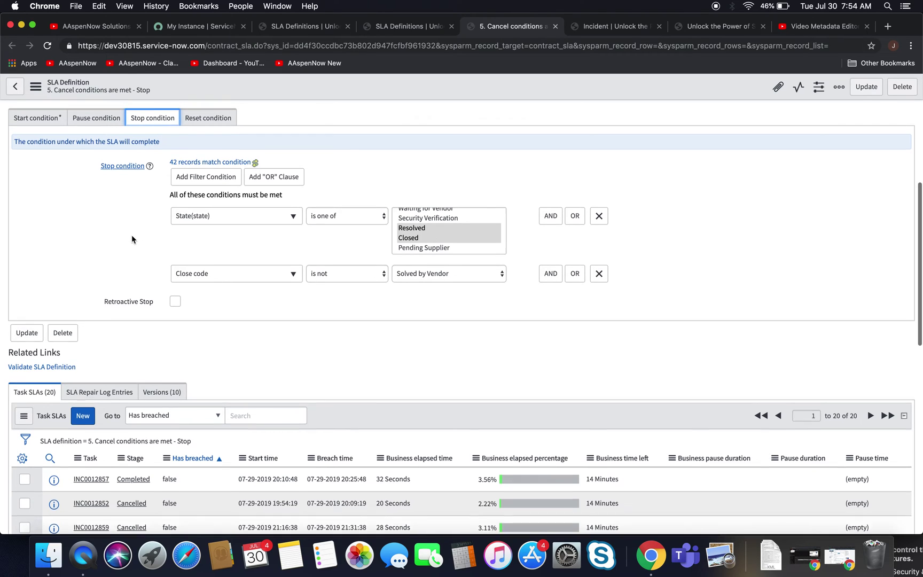
{"action": "scroll", "coordinate": [132, 235], "scroll_direction": "up", "scroll_amount": 2}
{"action": "left_click", "coordinate": [22, 151]}
{"action": "scroll", "coordinate": [177, 389], "scroll_direction": "down", "scroll_amount": 2}
{"action": "scroll", "coordinate": [178, 388], "scroll_direction": "down", "scroll_amount": 1}
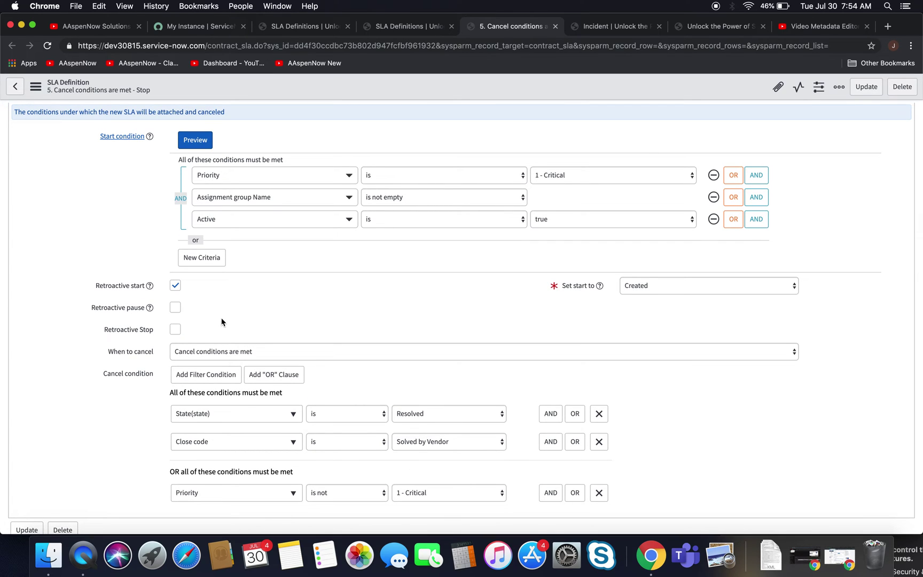
{"action": "scroll", "coordinate": [55, 200], "scroll_direction": "up", "scroll_amount": 5}
{"action": "left_click", "coordinate": [163, 189]}
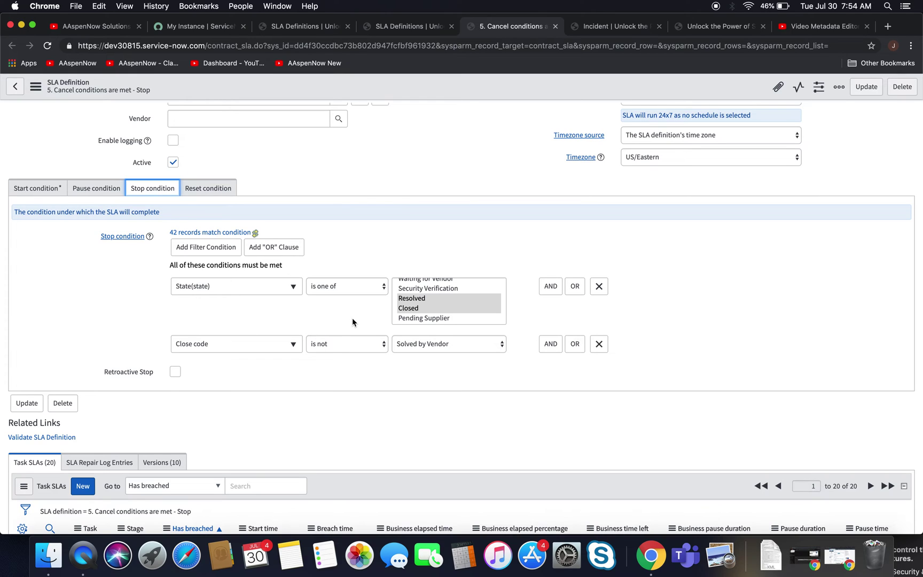
{"action": "scroll", "coordinate": [470, 294], "scroll_direction": "up", "scroll_amount": 2}
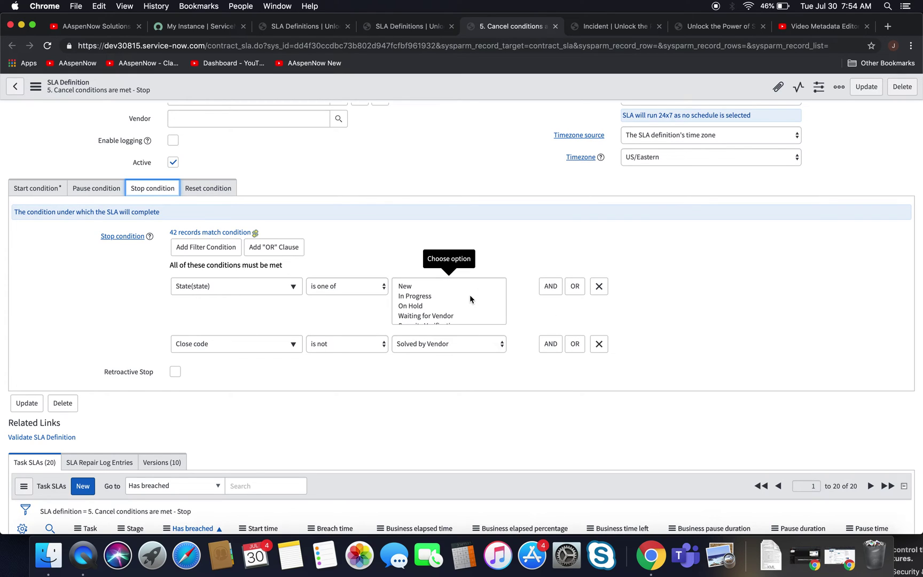
Step: Copy the critical incident, set the copy's state to New, save it and check its Task SLAs
{"action": "left_click", "coordinate": [716, 28]}
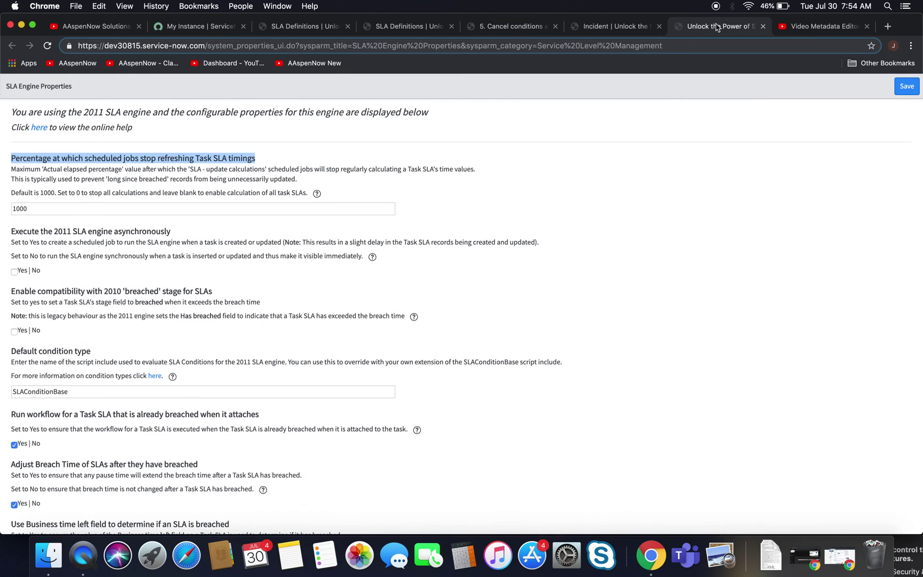
{"action": "left_click", "coordinate": [598, 28]}
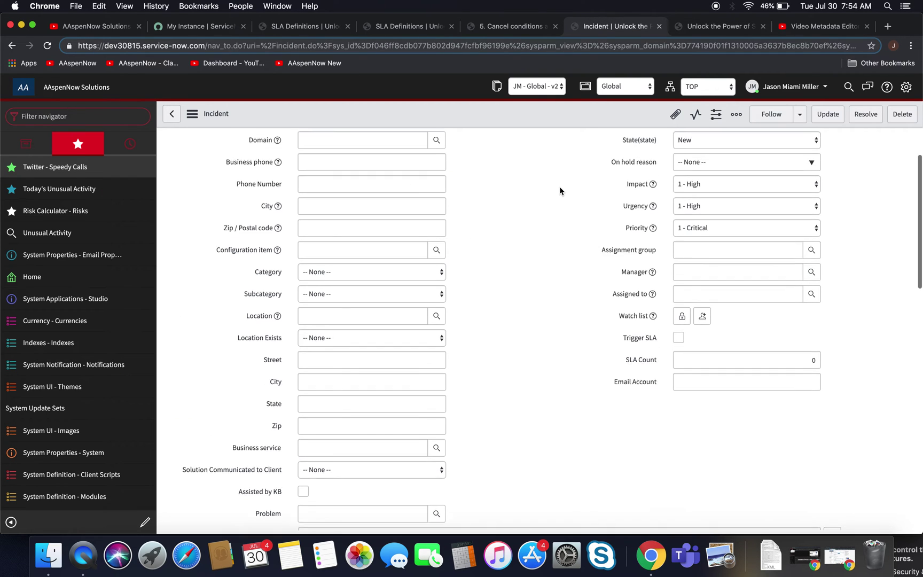
{"action": "left_click", "coordinate": [191, 114]}
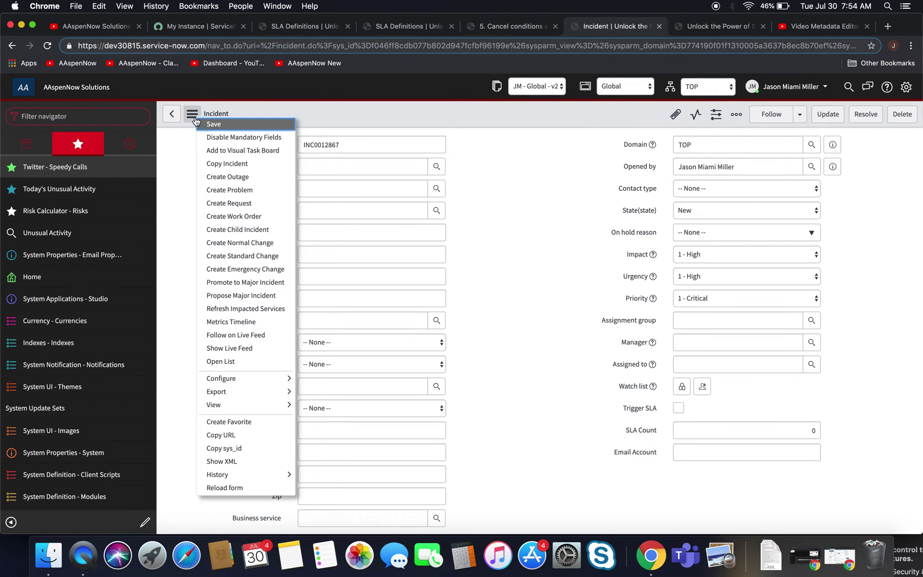
{"action": "key", "text": "Escape"}
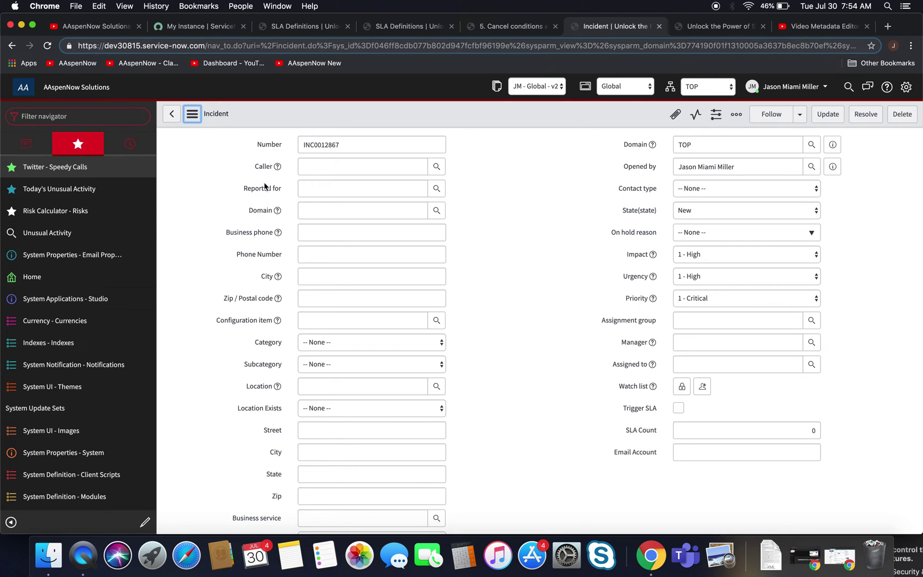
{"action": "left_click", "coordinate": [713, 217]}
{"action": "left_click", "coordinate": [713, 218]}
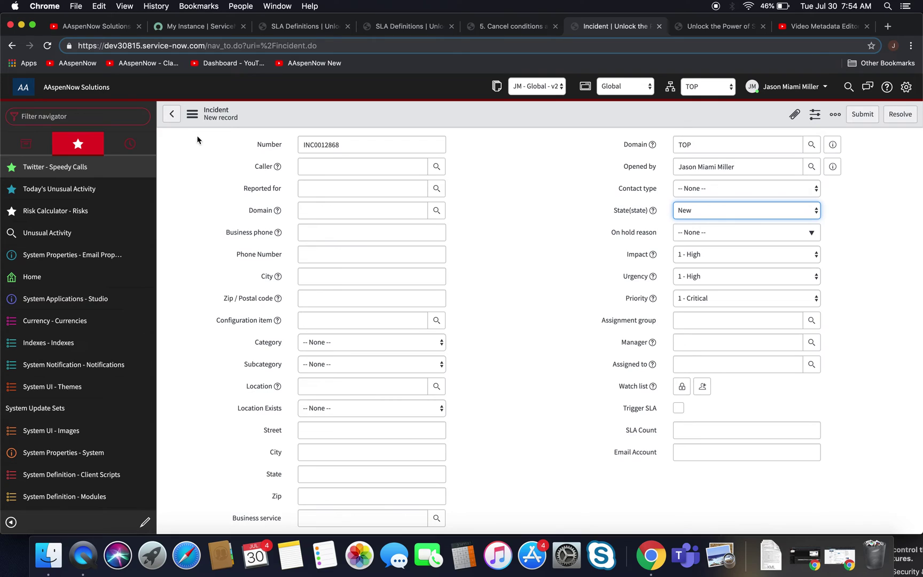
{"action": "left_click", "coordinate": [193, 116]}
{"action": "left_click", "coordinate": [217, 123]}
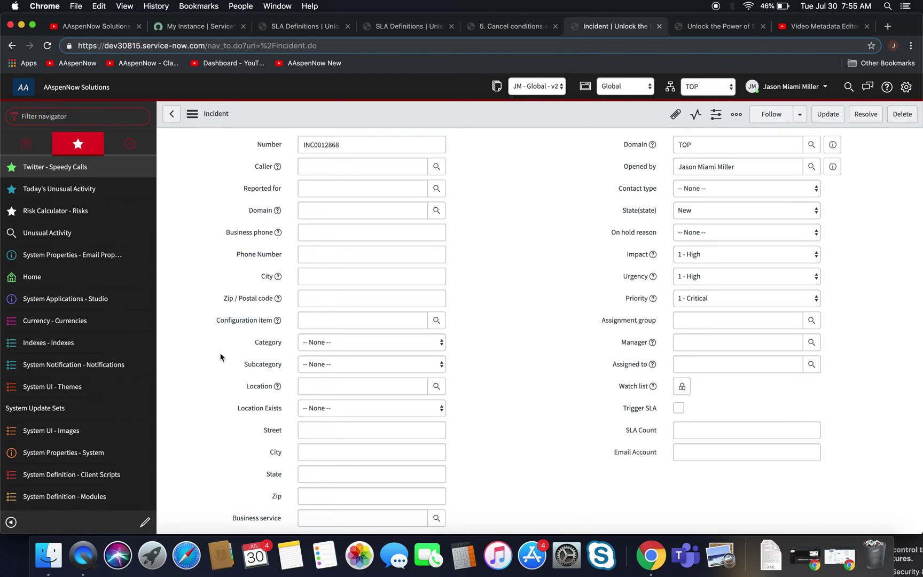
{"action": "scroll", "coordinate": [221, 357], "scroll_direction": "down", "scroll_amount": 10}
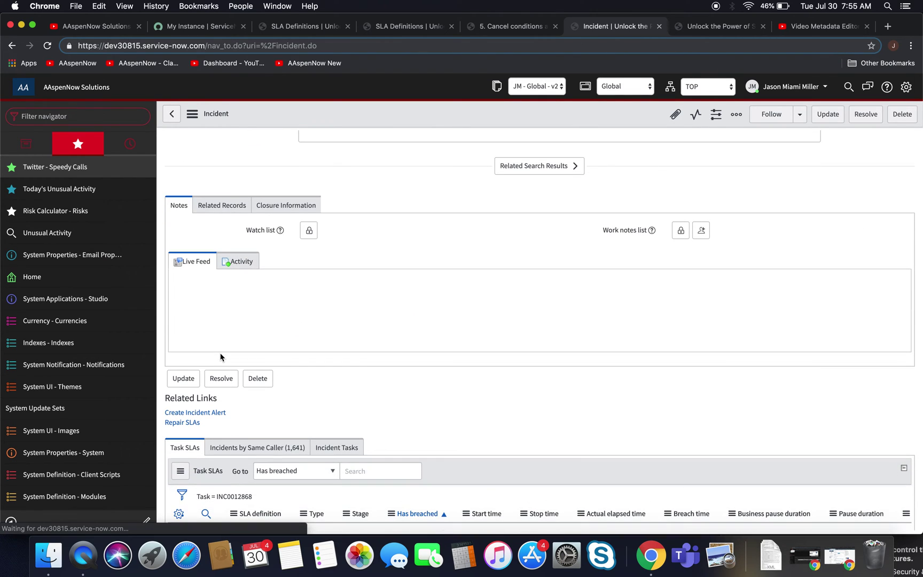
{"action": "scroll", "coordinate": [221, 357], "scroll_direction": "up", "scroll_amount": 10}
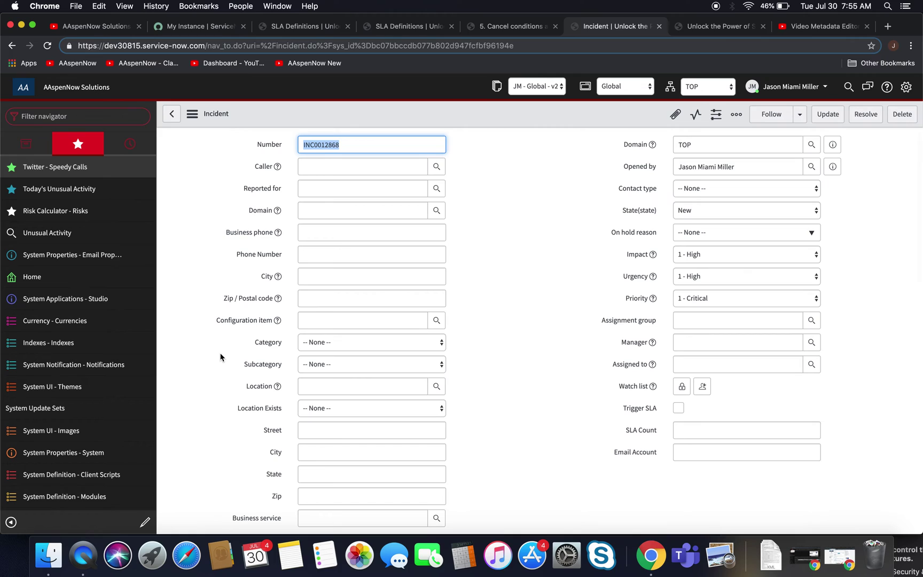
Step: Set the incident's assignment group to AAspenNow, save the record and check its Task SLAs
{"action": "left_click", "coordinate": [701, 323]}
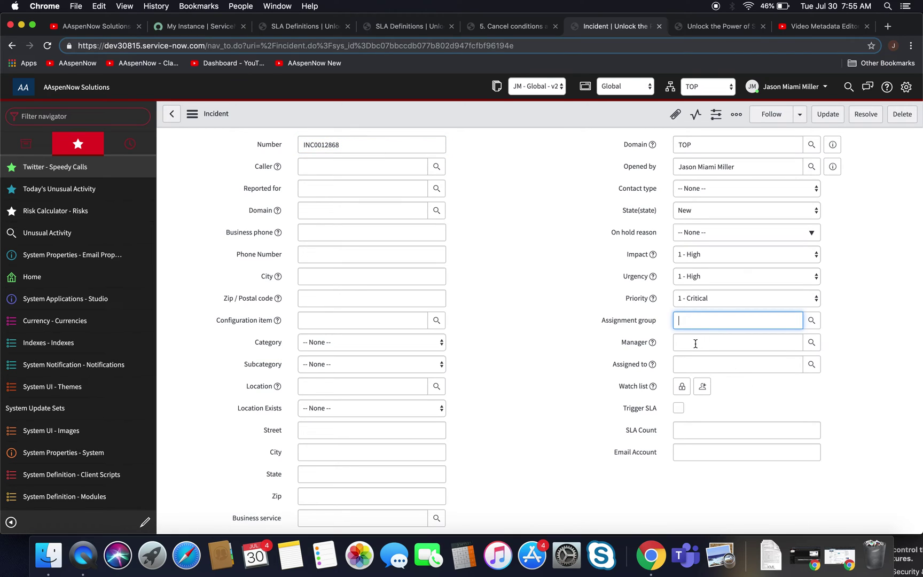
{"action": "type", "text": "a"}
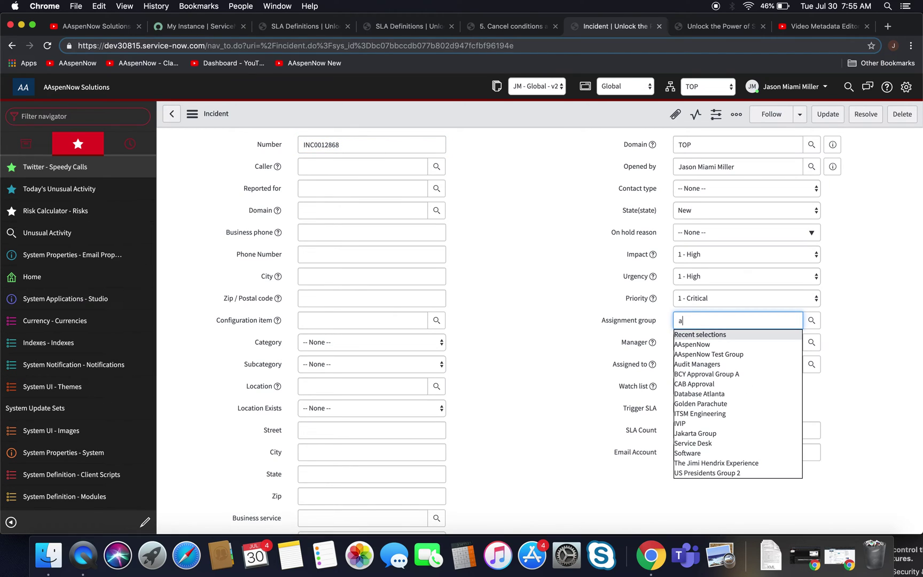
{"action": "left_click", "coordinate": [698, 344]}
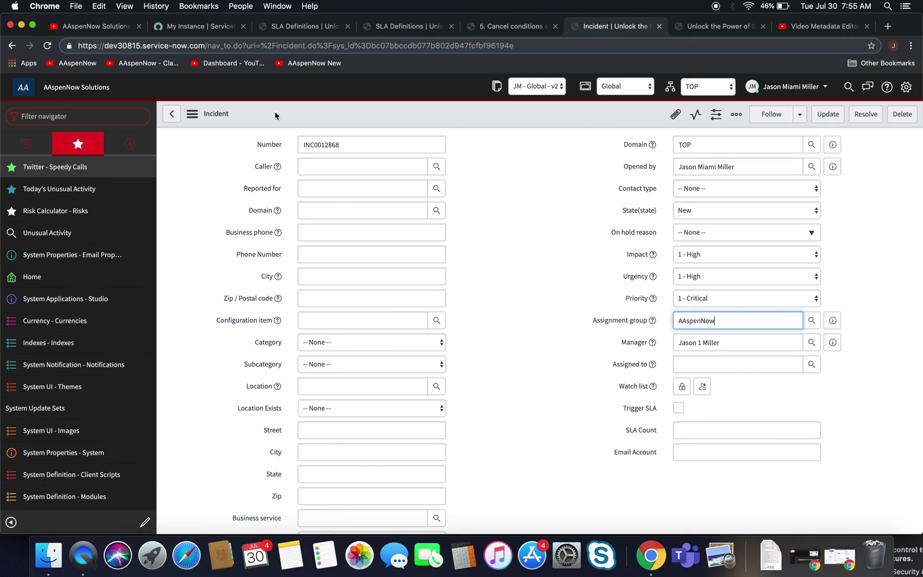
{"action": "left_click", "coordinate": [192, 113]}
{"action": "left_click", "coordinate": [214, 123]}
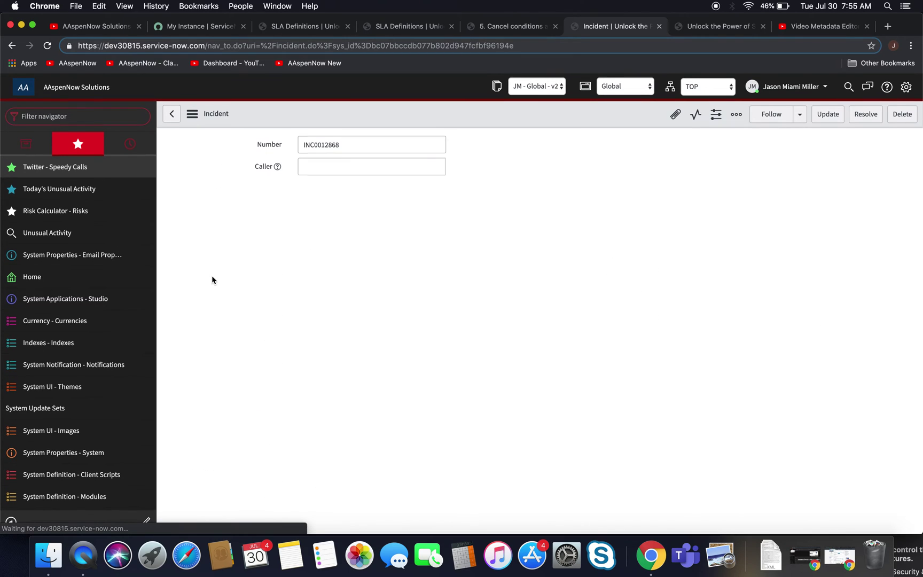
{"action": "scroll", "coordinate": [211, 274], "scroll_direction": "down", "scroll_amount": 5}
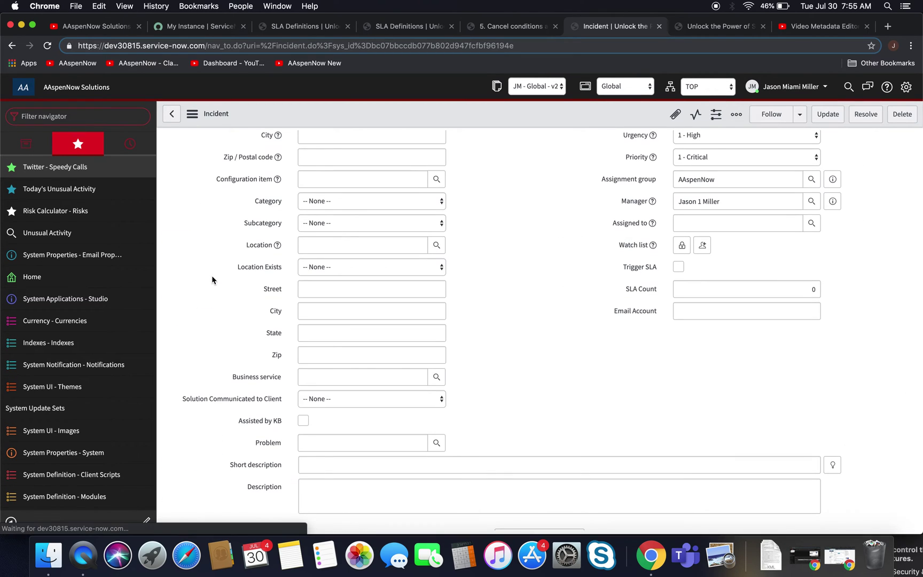
{"action": "scroll", "coordinate": [212, 275], "scroll_direction": "down", "scroll_amount": 6}
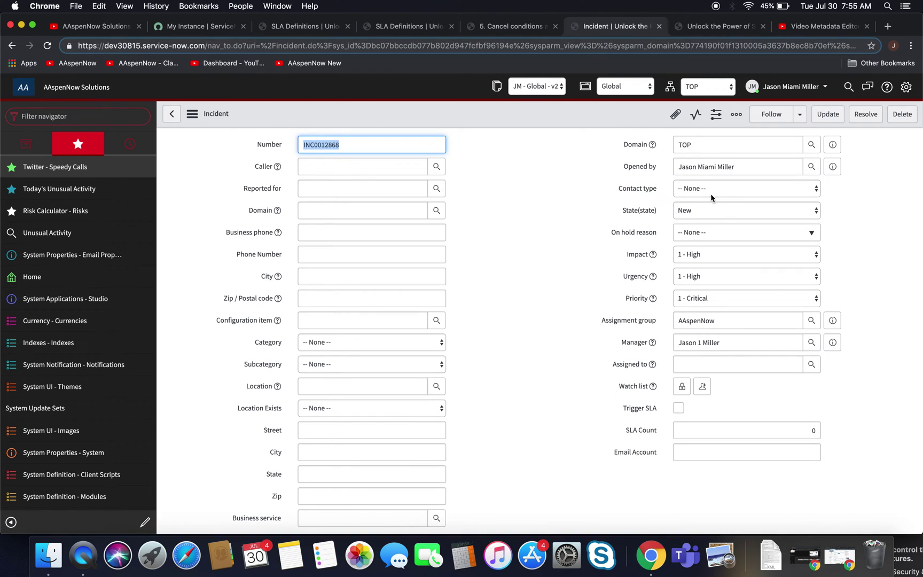
Step: Set the incident's state to Resolved and its close code to Solved by Vendor, and save the record
{"action": "left_click", "coordinate": [760, 214]}
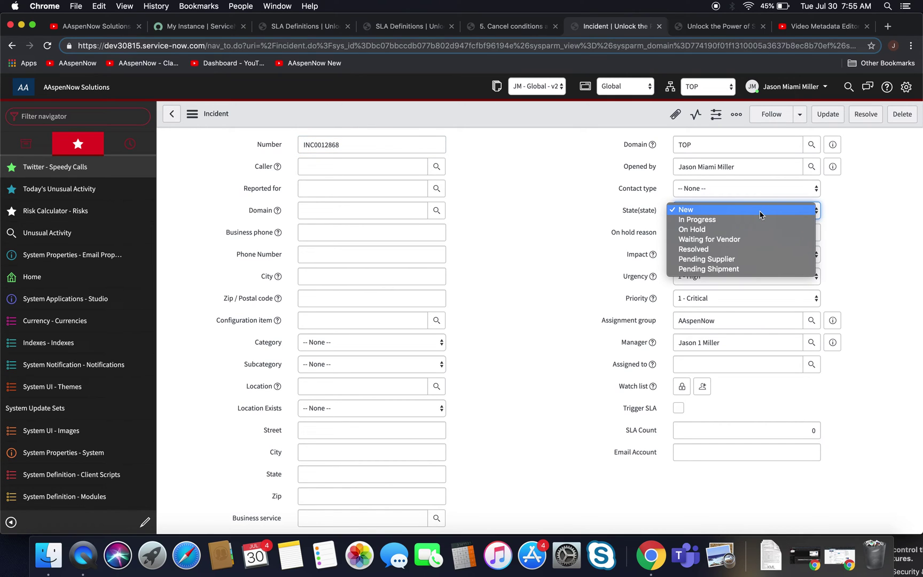
{"action": "left_click", "coordinate": [757, 250]}
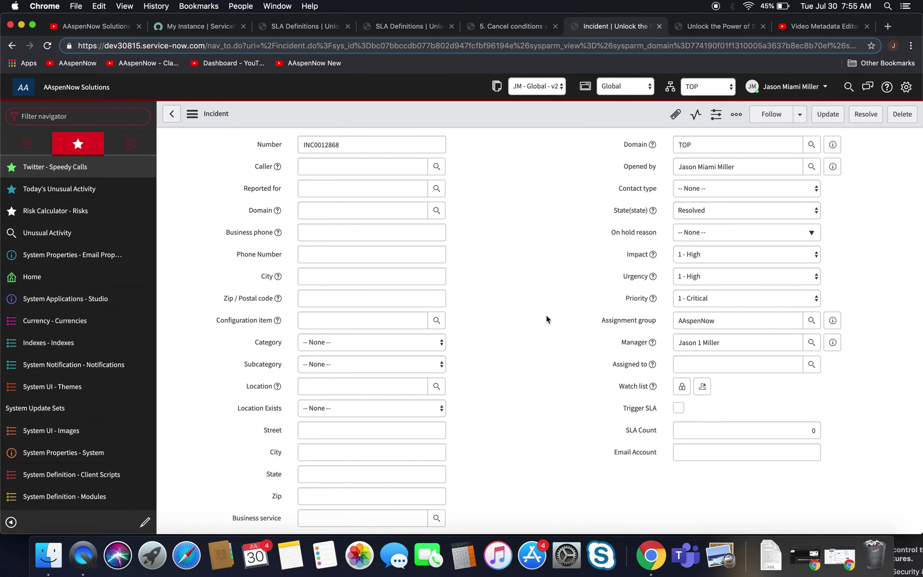
{"action": "scroll", "coordinate": [545, 316], "scroll_direction": "down", "scroll_amount": 5}
{"action": "scroll", "coordinate": [545, 319], "scroll_direction": "down", "scroll_amount": 2}
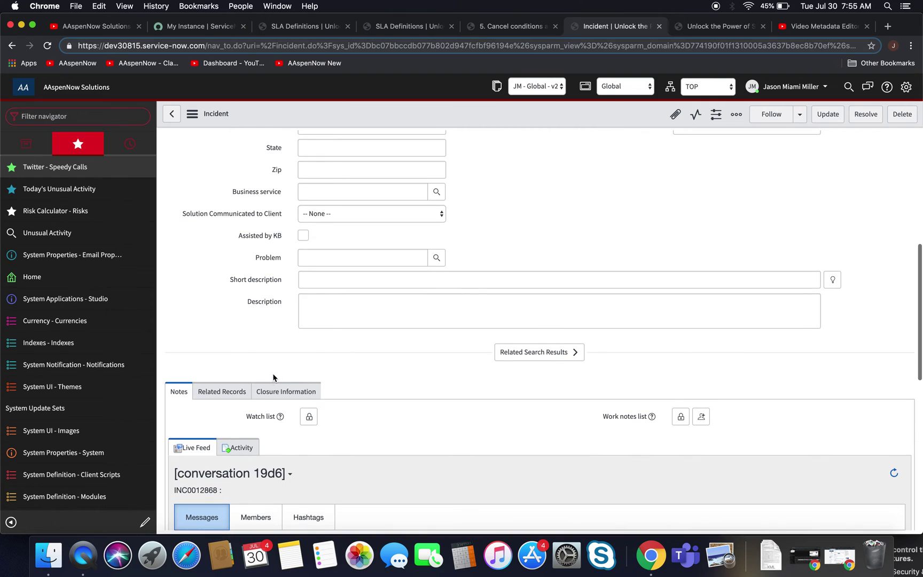
{"action": "left_click", "coordinate": [286, 392]}
{"action": "left_click", "coordinate": [426, 352]}
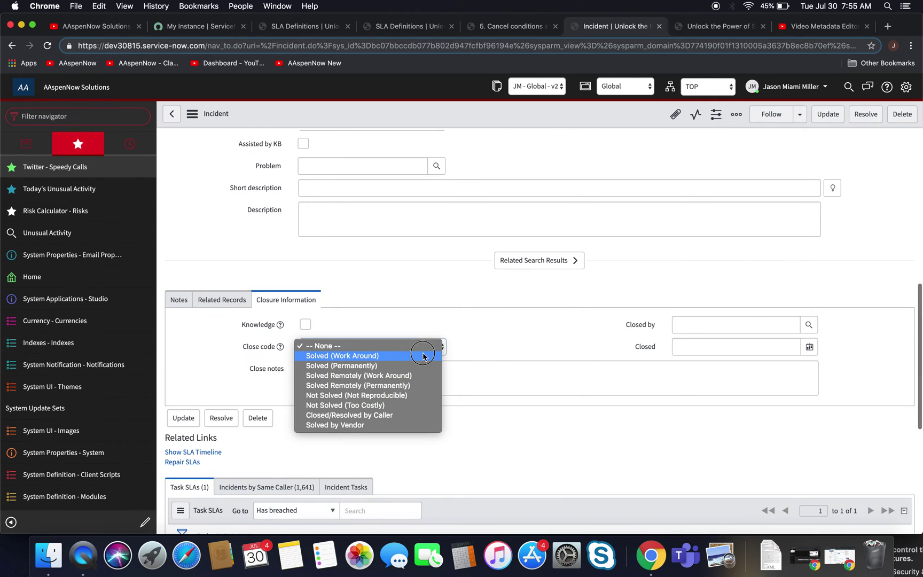
{"action": "left_click", "coordinate": [409, 425]}
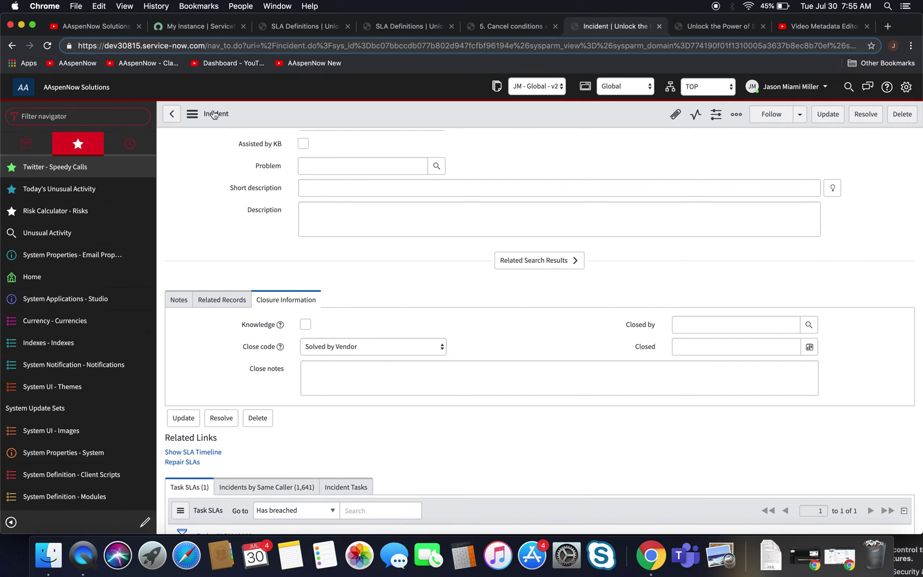
{"action": "left_click", "coordinate": [192, 114]}
{"action": "left_click", "coordinate": [217, 122]}
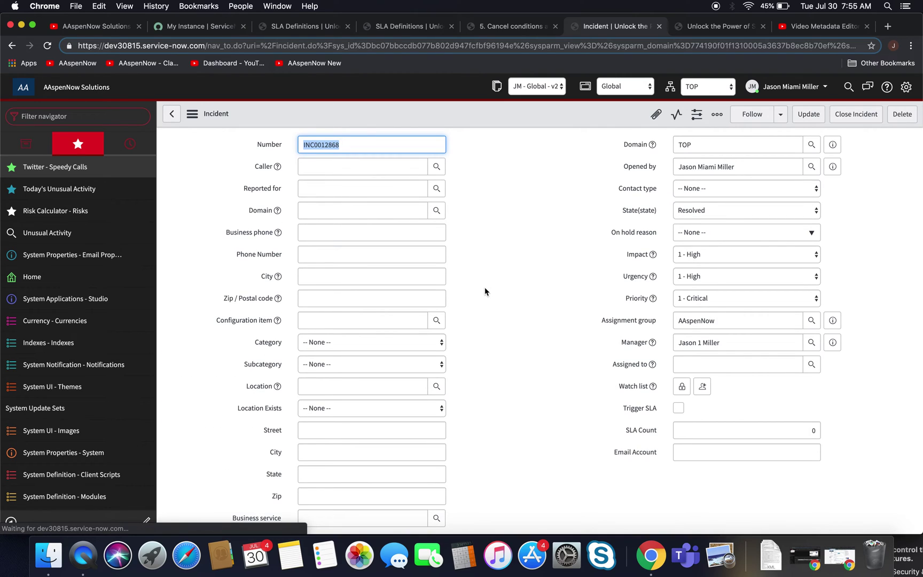
Step: Remove the close code criterion from the stop condition of the "5. Cancel conditions are met - Stop" SLA definition and save it
{"action": "left_click", "coordinate": [511, 26]}
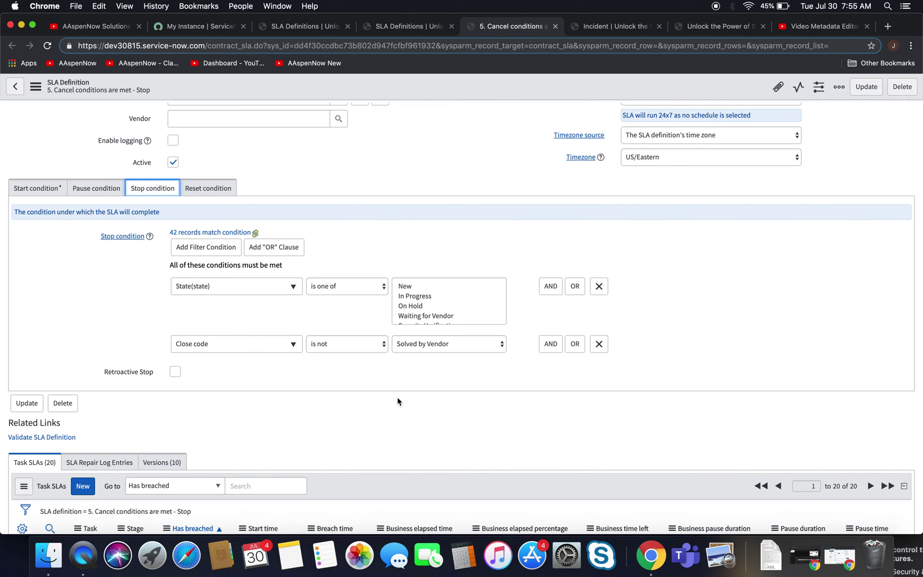
{"action": "left_click", "coordinate": [599, 343]}
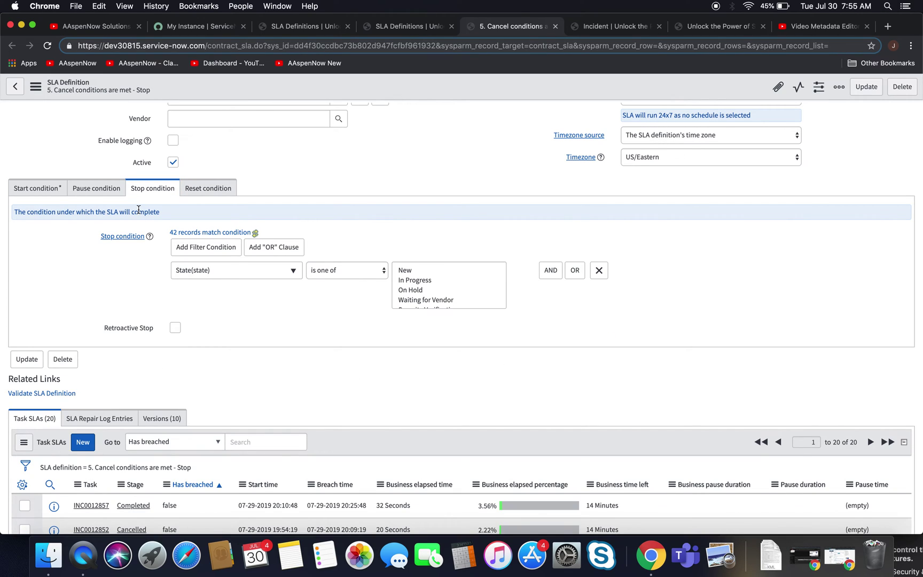
{"action": "left_click", "coordinate": [35, 87]}
{"action": "left_click", "coordinate": [55, 97]}
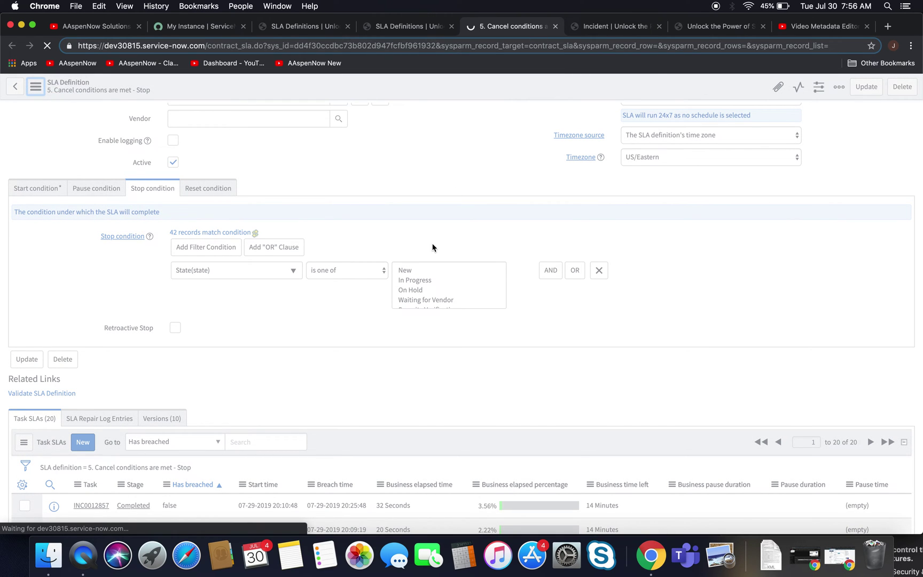
Step: Copy the resolved incident and save the copy as a new critical incident assigned to AAspenNow
{"action": "left_click", "coordinate": [608, 26]}
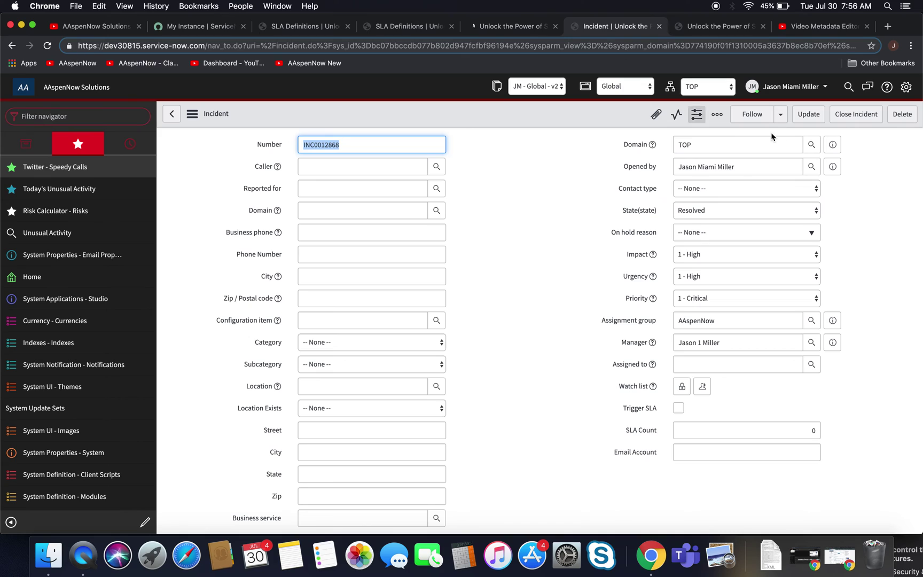
{"action": "left_click", "coordinate": [192, 114]}
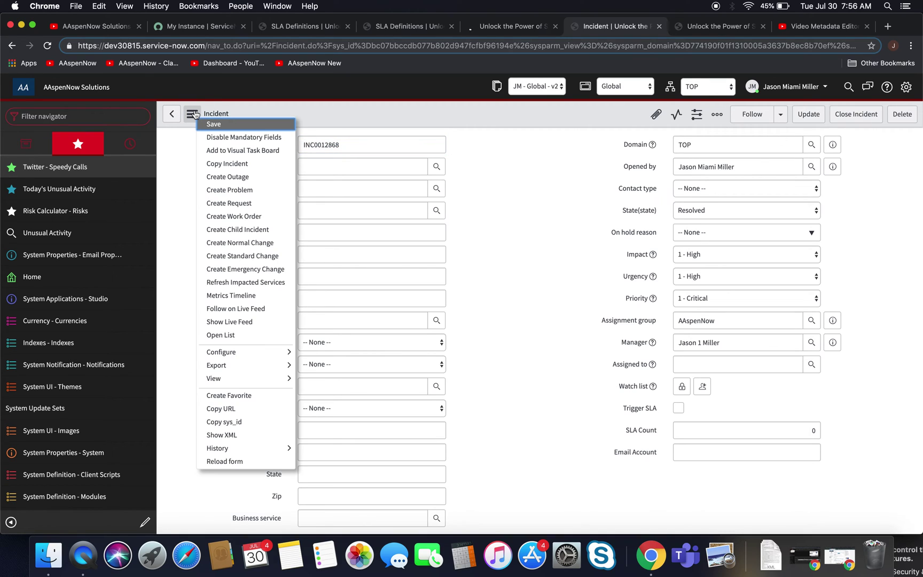
{"action": "left_click", "coordinate": [243, 163]}
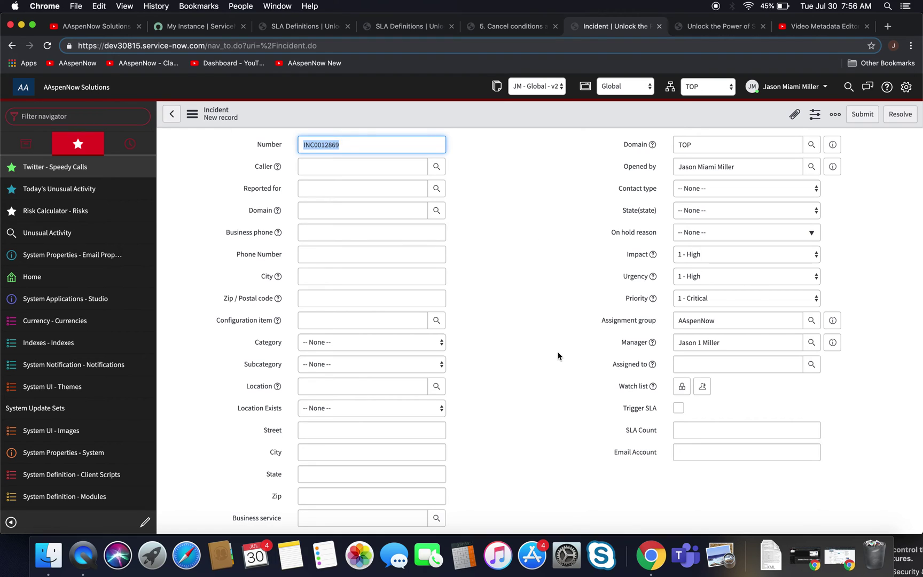
{"action": "left_click", "coordinate": [192, 114]}
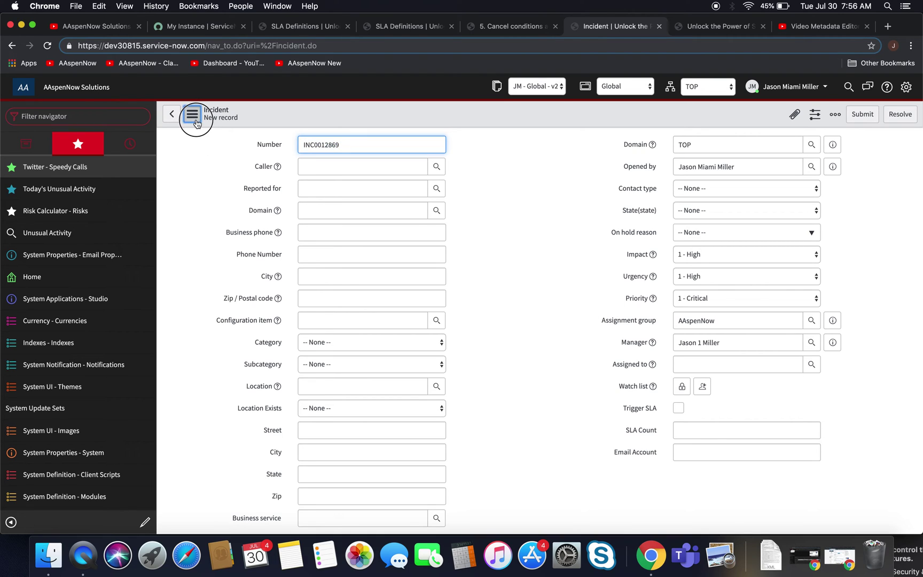
{"action": "left_click", "coordinate": [220, 127]}
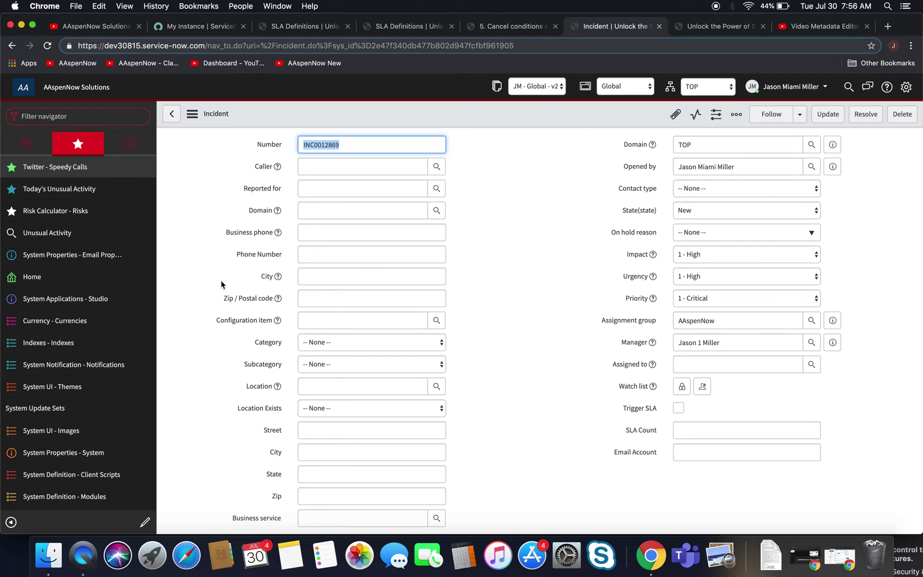
Step: Set the new incident's close code to Solved by Vendor and its state to Resolved, and save the record
{"action": "scroll", "coordinate": [221, 283], "scroll_direction": "down", "scroll_amount": 10}
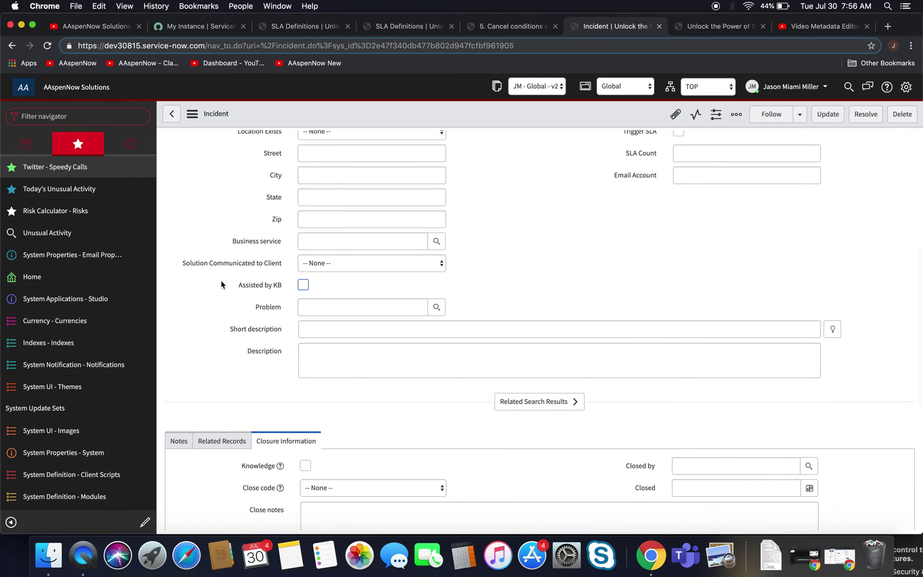
{"action": "scroll", "coordinate": [221, 280], "scroll_direction": "down", "scroll_amount": 10}
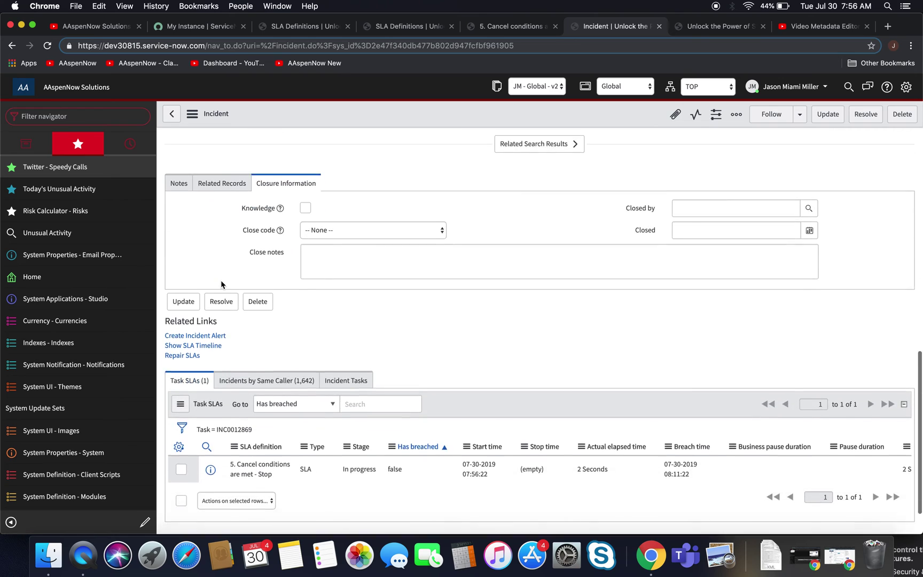
{"action": "scroll", "coordinate": [245, 246], "scroll_direction": "up", "scroll_amount": 1}
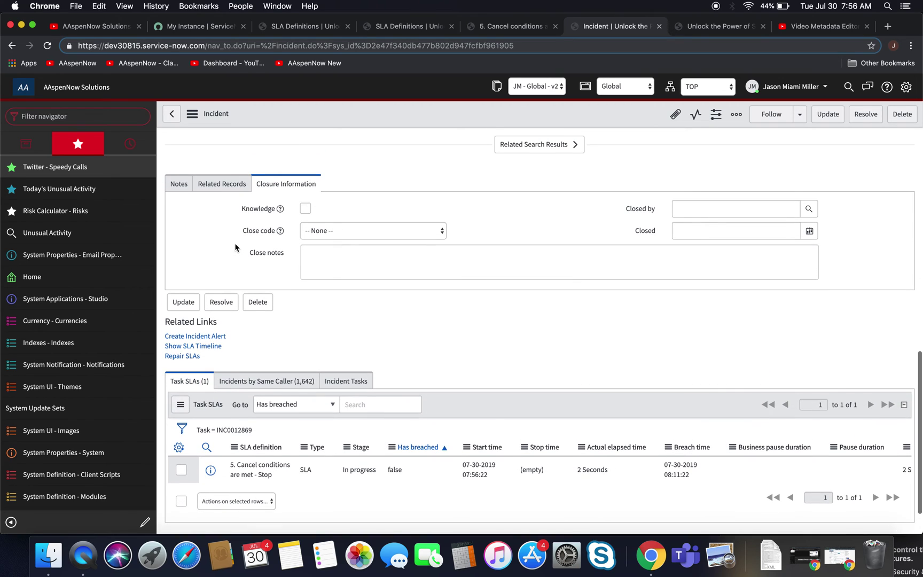
{"action": "scroll", "coordinate": [456, 384], "scroll_direction": "up", "scroll_amount": 2}
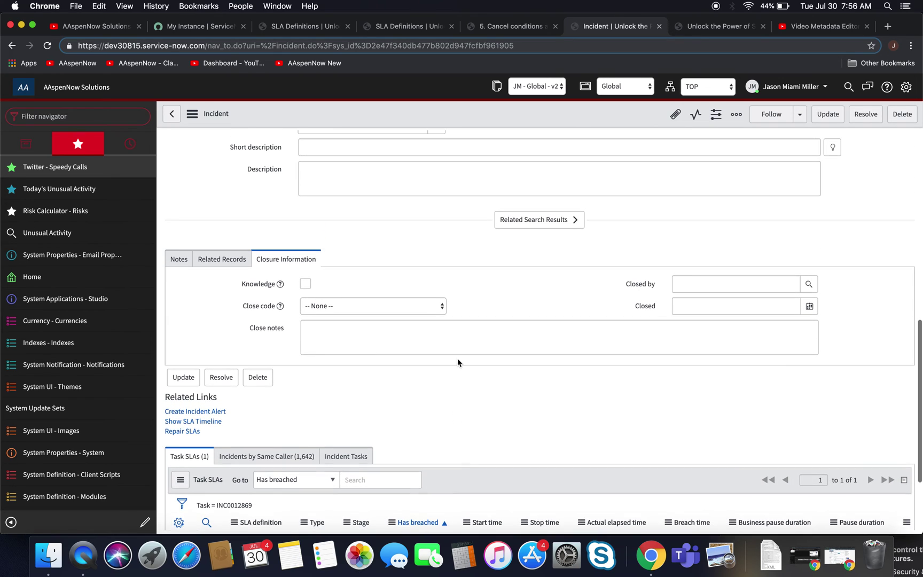
{"action": "left_click", "coordinate": [429, 304]}
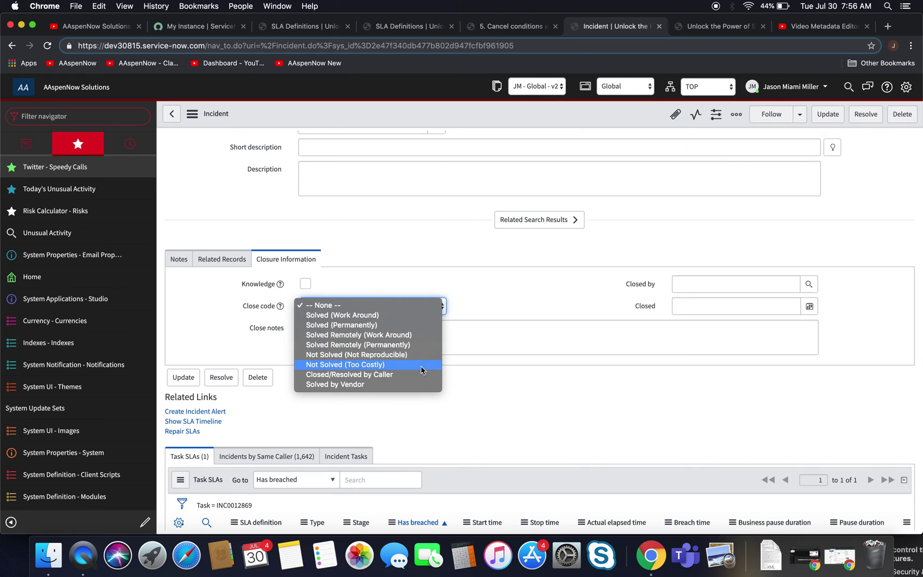
{"action": "left_click", "coordinate": [416, 384]}
{"action": "scroll", "coordinate": [559, 332], "scroll_direction": "up", "scroll_amount": 10}
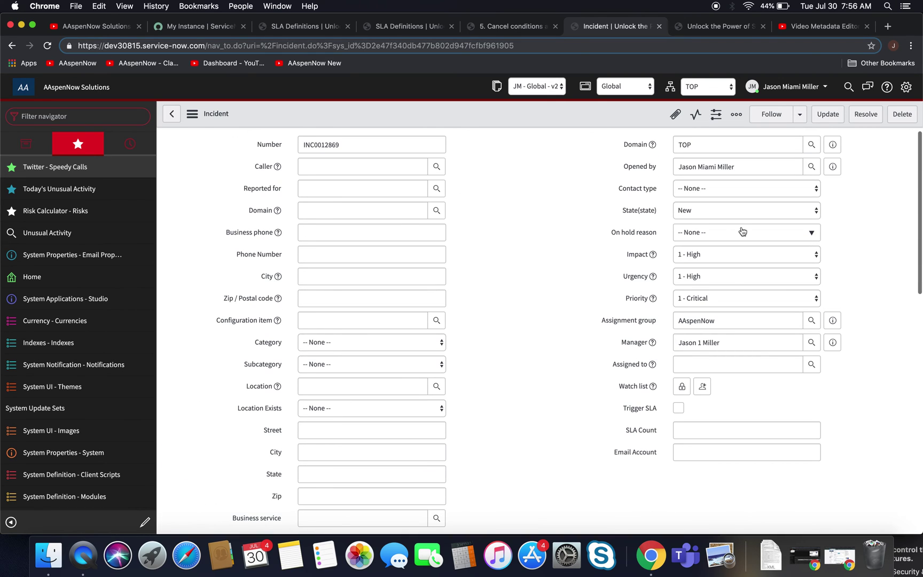
{"action": "left_click", "coordinate": [744, 210]}
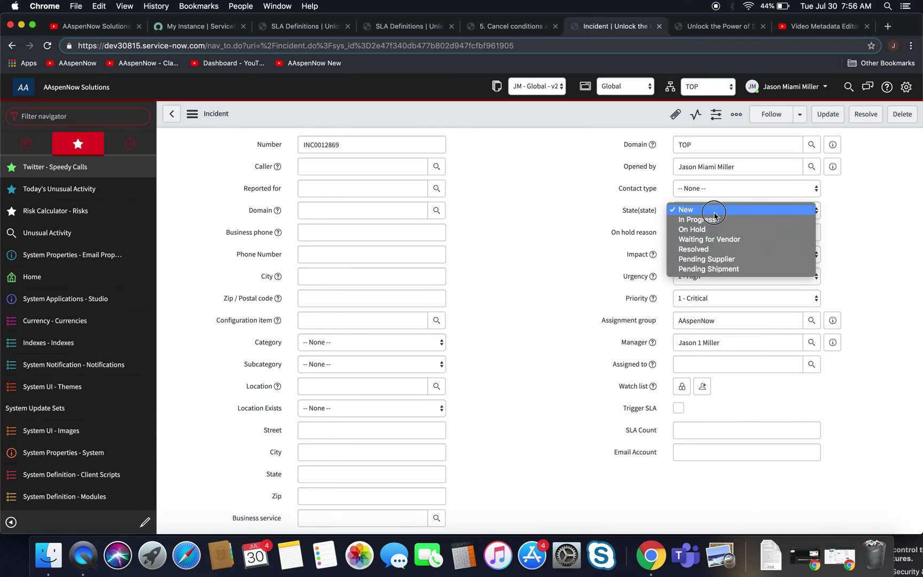
{"action": "left_click", "coordinate": [716, 250]}
{"action": "left_click", "coordinate": [192, 113]}
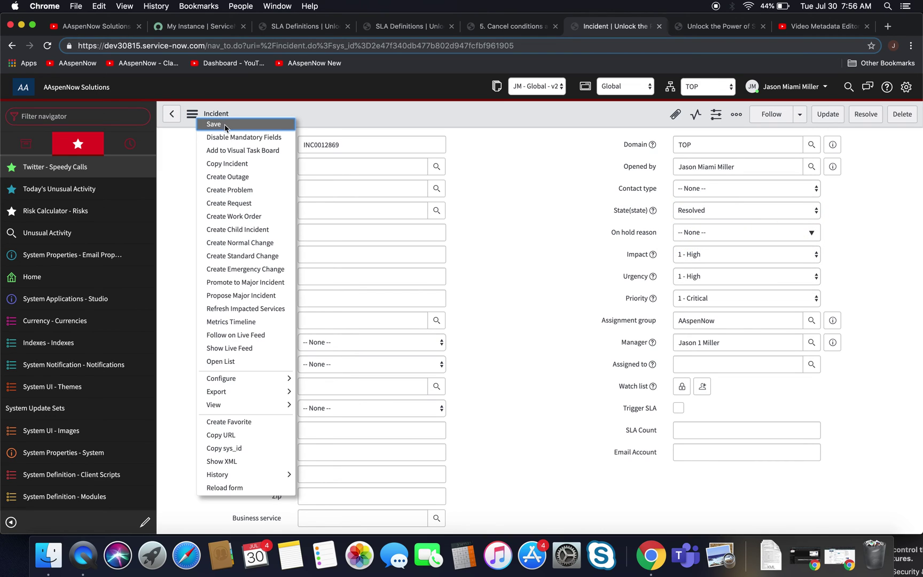
{"action": "left_click", "coordinate": [225, 126]}
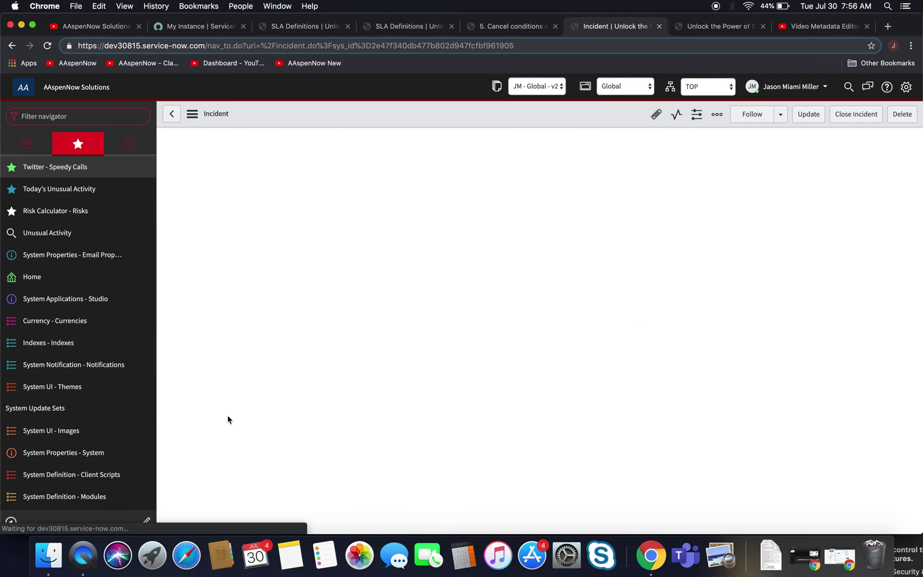
Step: Check the stage and stop time of the Task SLA on the resolved incident
{"action": "scroll", "coordinate": [228, 419], "scroll_direction": "down", "scroll_amount": 5}
{"action": "scroll", "coordinate": [228, 419], "scroll_direction": "down", "scroll_amount": 7}
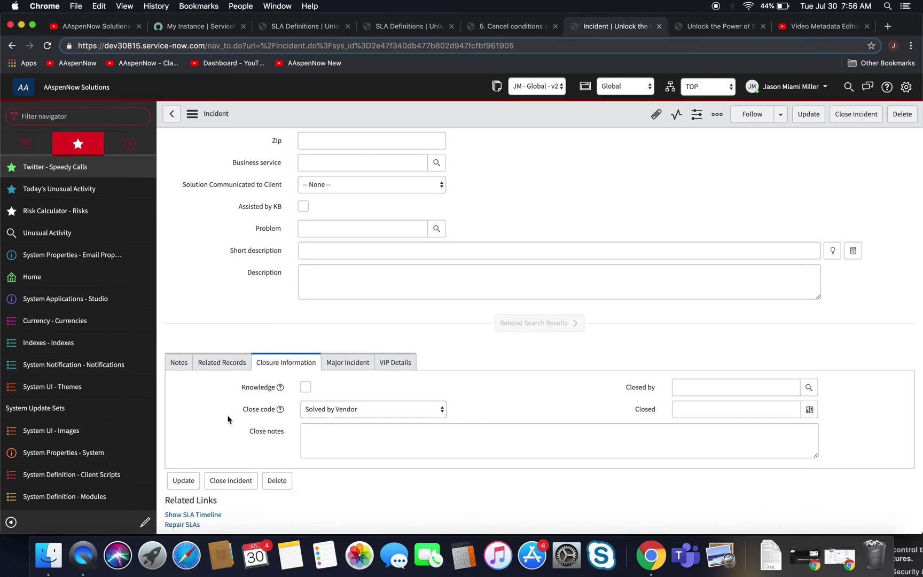
{"action": "scroll", "coordinate": [253, 384], "scroll_direction": "down", "scroll_amount": 2}
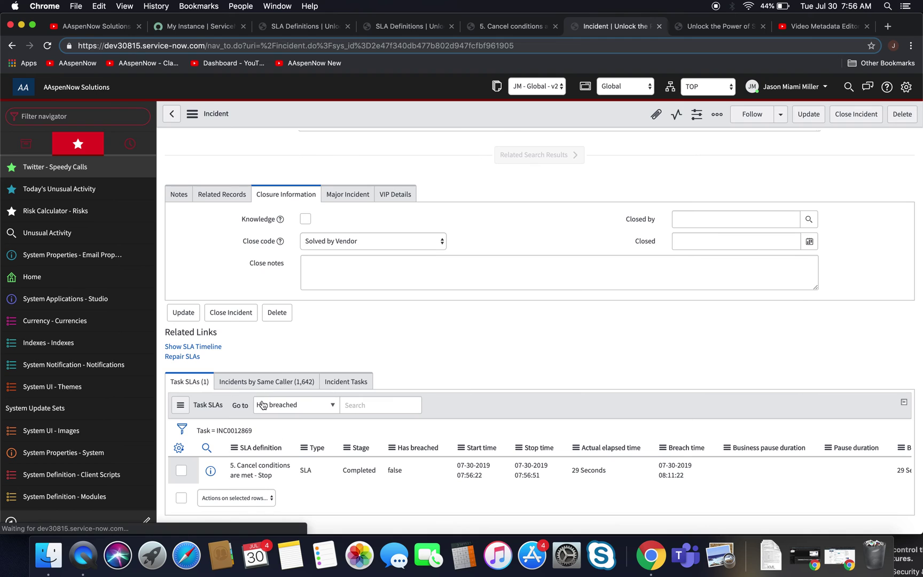
{"action": "scroll", "coordinate": [370, 455], "scroll_direction": "down", "scroll_amount": 13}
{"action": "scroll", "coordinate": [360, 483], "scroll_direction": "down", "scroll_amount": 1}
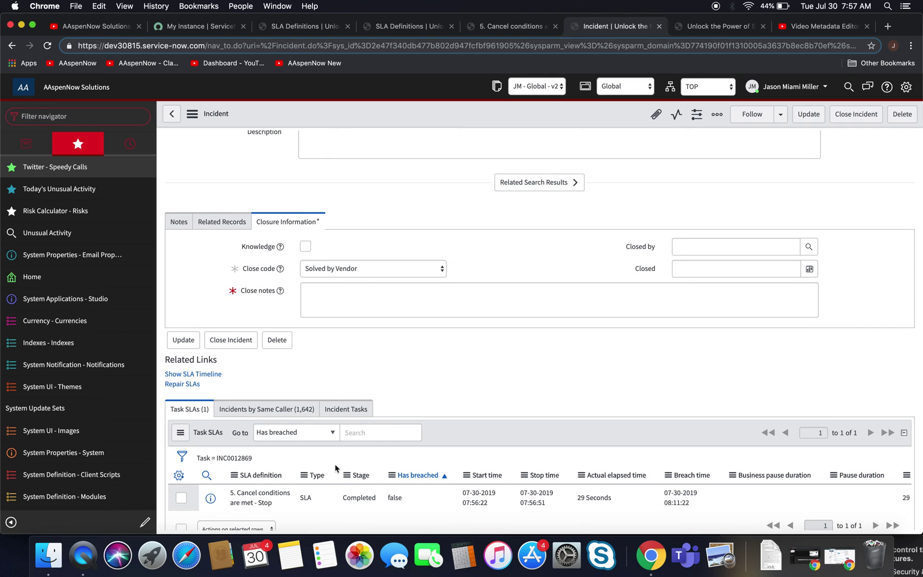
Step: Review the start and cancel conditions of the "5. Cancel conditions are met - Stop" SLA definition
{"action": "left_click", "coordinate": [489, 29]}
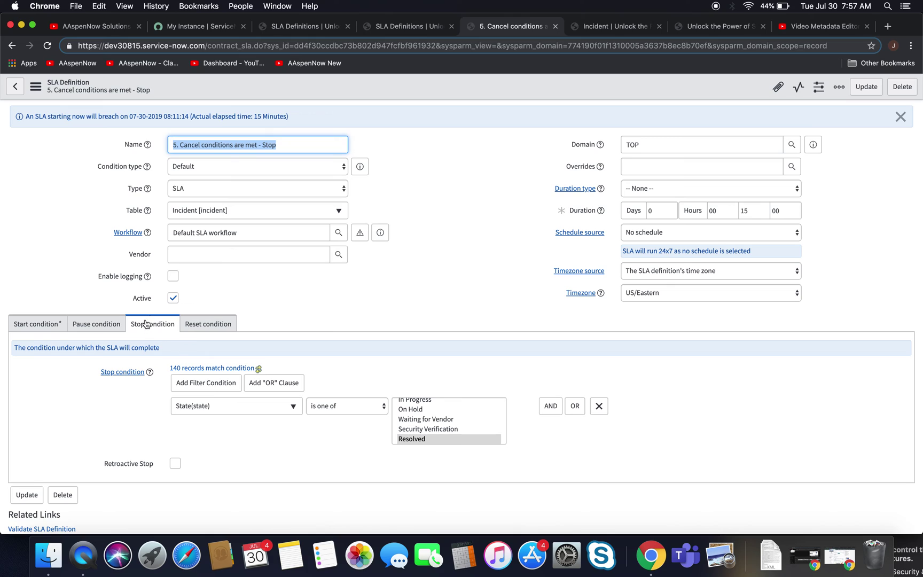
{"action": "left_click", "coordinate": [36, 327]}
{"action": "scroll", "coordinate": [90, 404], "scroll_direction": "down", "scroll_amount": 4}
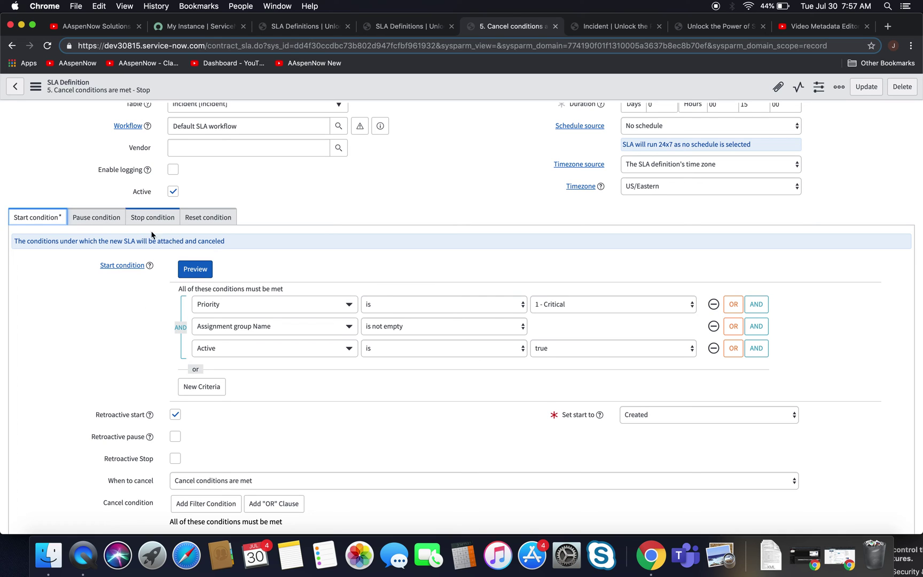
{"action": "scroll", "coordinate": [138, 423], "scroll_direction": "down", "scroll_amount": 1}
{"action": "scroll", "coordinate": [140, 427], "scroll_direction": "down", "scroll_amount": 4}
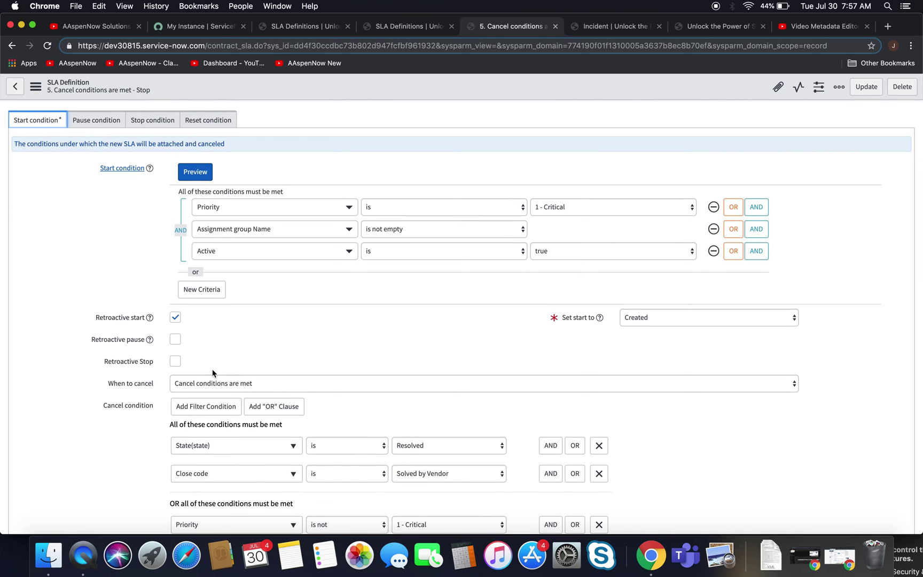
{"action": "scroll", "coordinate": [212, 370], "scroll_direction": "down", "scroll_amount": 3}
{"action": "scroll", "coordinate": [213, 374], "scroll_direction": "up", "scroll_amount": 8}
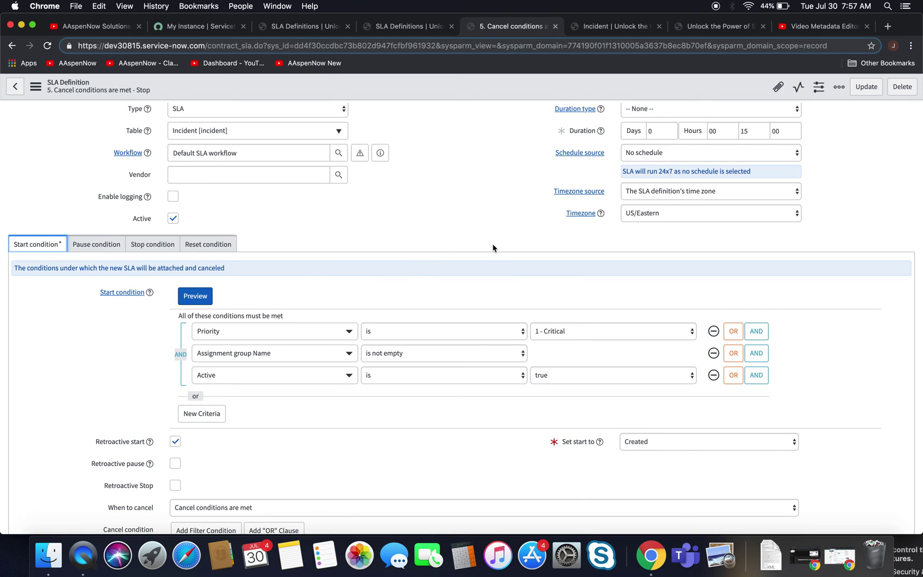
{"action": "scroll", "coordinate": [493, 247], "scroll_direction": "up", "scroll_amount": 3}
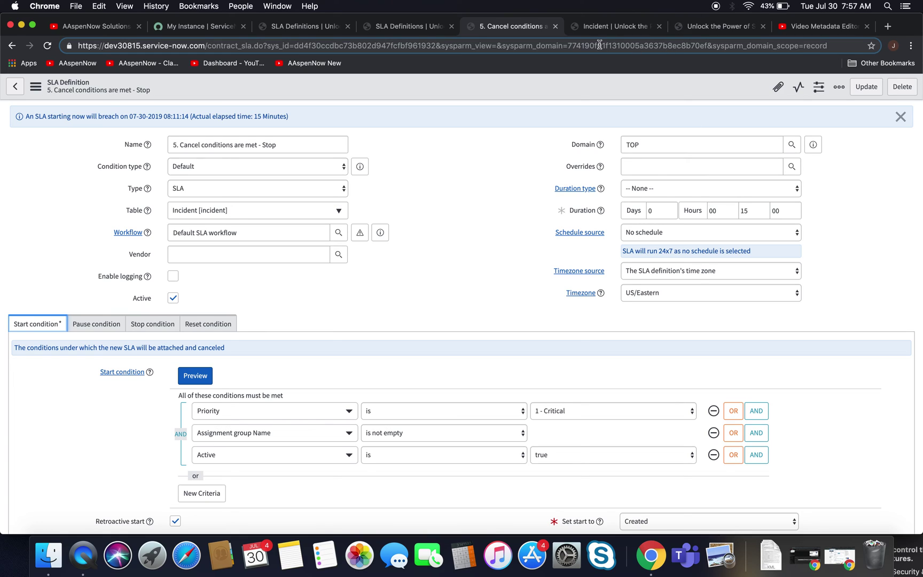
Step: Examine the SLA engine property for the percentage at which scheduled jobs stop refreshing Task SLA timings, and return to the SLA definitions list
{"action": "left_click", "coordinate": [699, 33]}
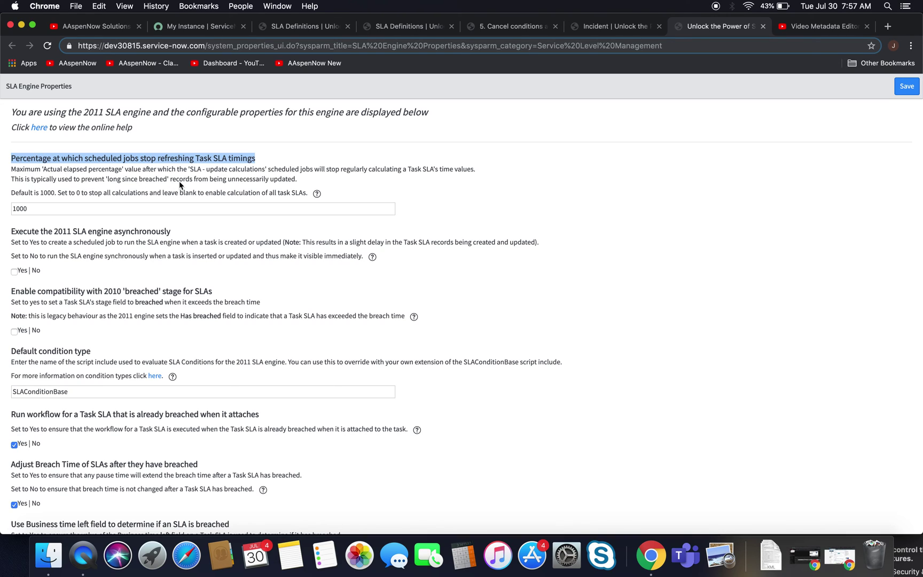
{"action": "left_click", "coordinate": [256, 160]}
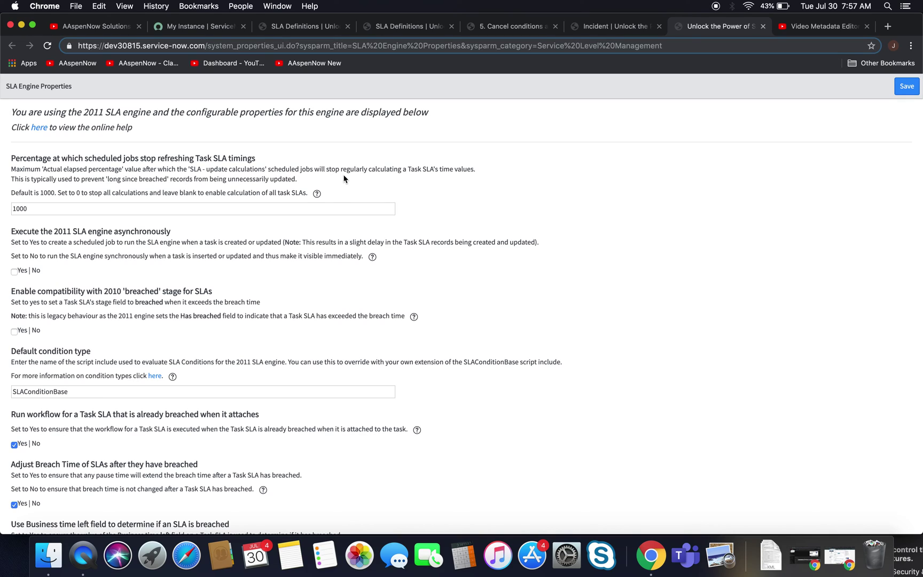
{"action": "left_click", "coordinate": [55, 209]}
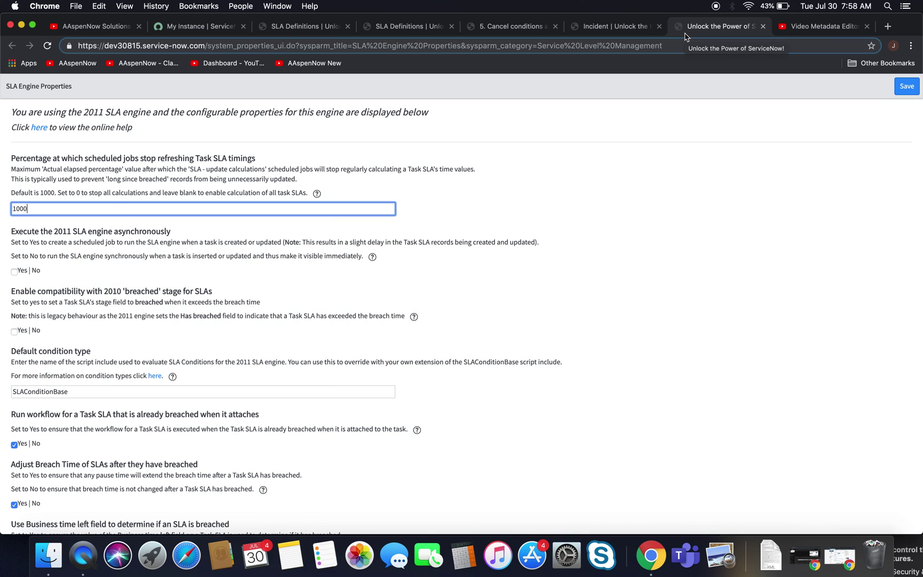
{"action": "left_click", "coordinate": [403, 30]}
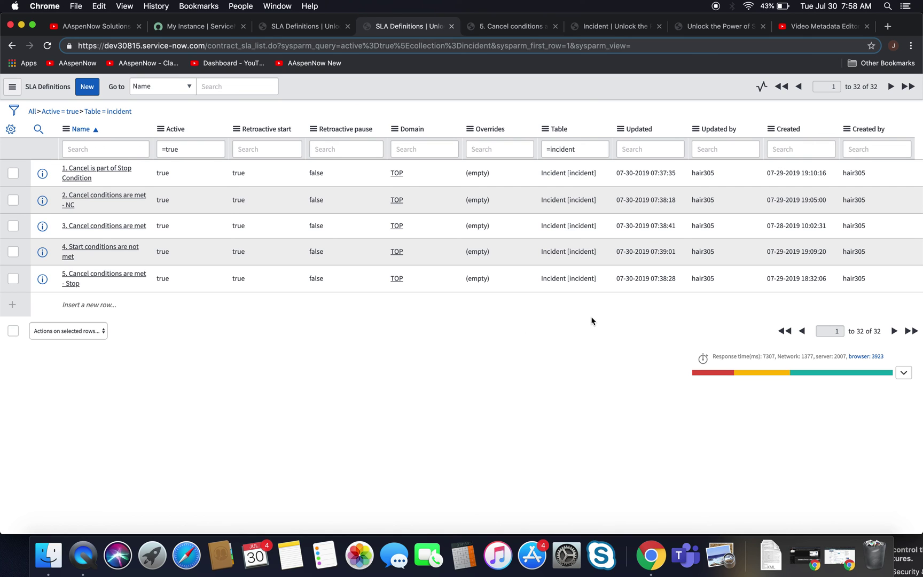
Step: Switch to the AAspenNow Solutions YouTube channel and view its About information
{"action": "left_click", "coordinate": [110, 26]}
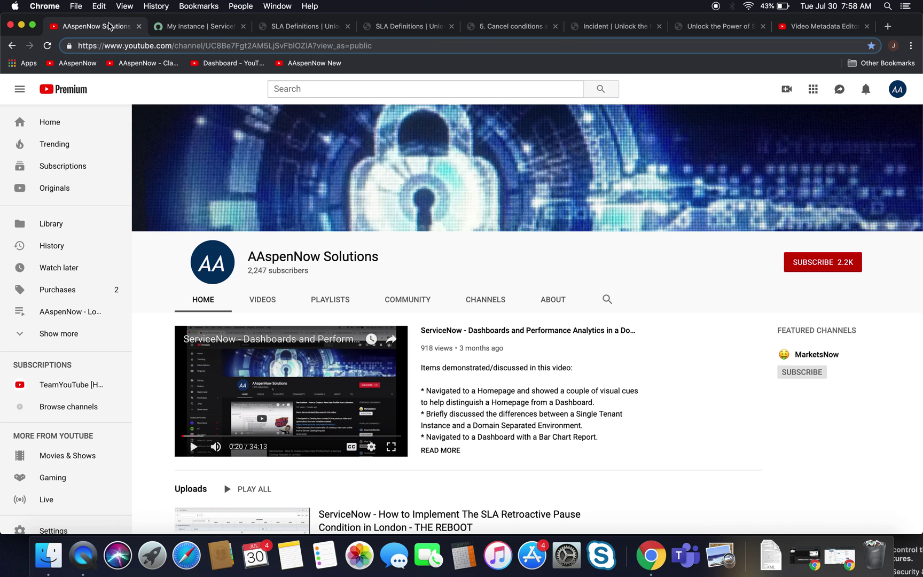
{"action": "left_click", "coordinate": [560, 298]}
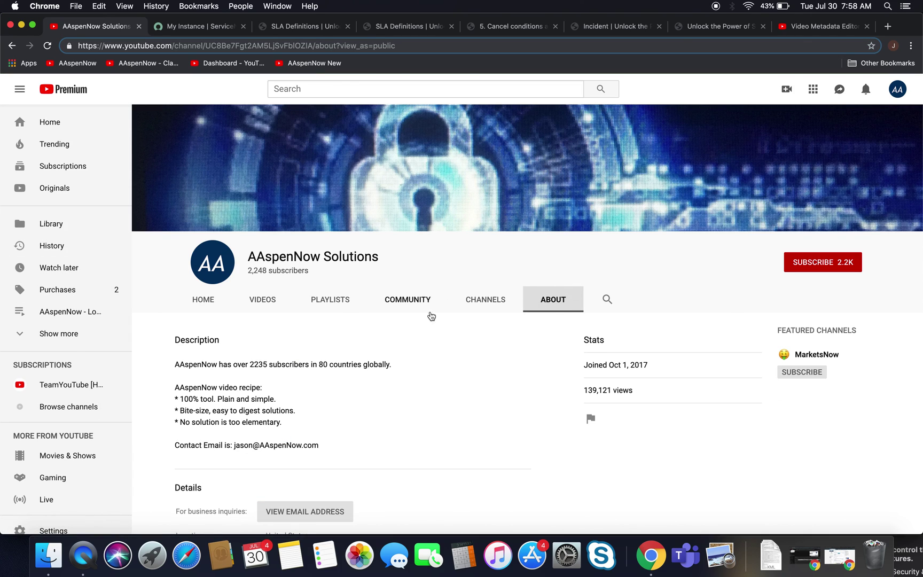
{"action": "scroll", "coordinate": [560, 334], "scroll_direction": "down", "scroll_amount": 1}
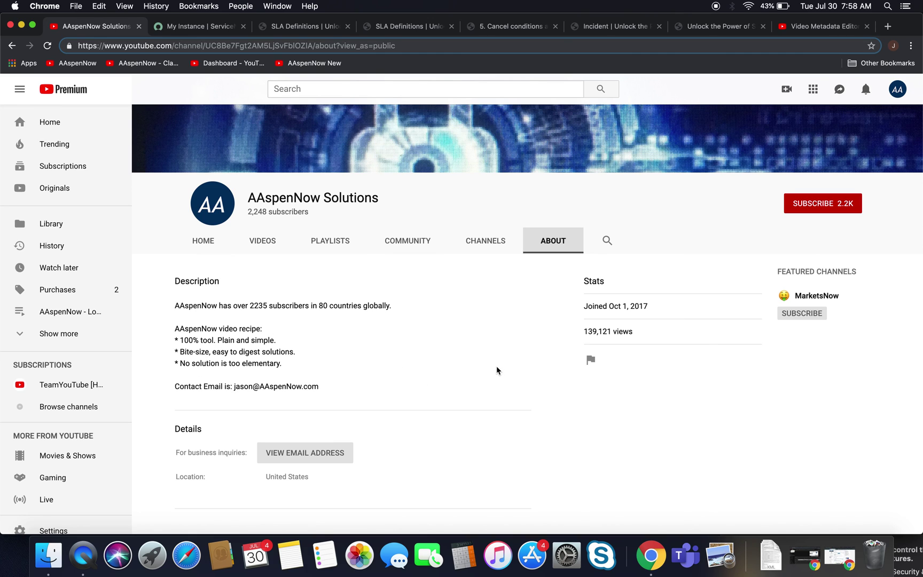
{"action": "scroll", "coordinate": [496, 370], "scroll_direction": "up", "scroll_amount": 1}
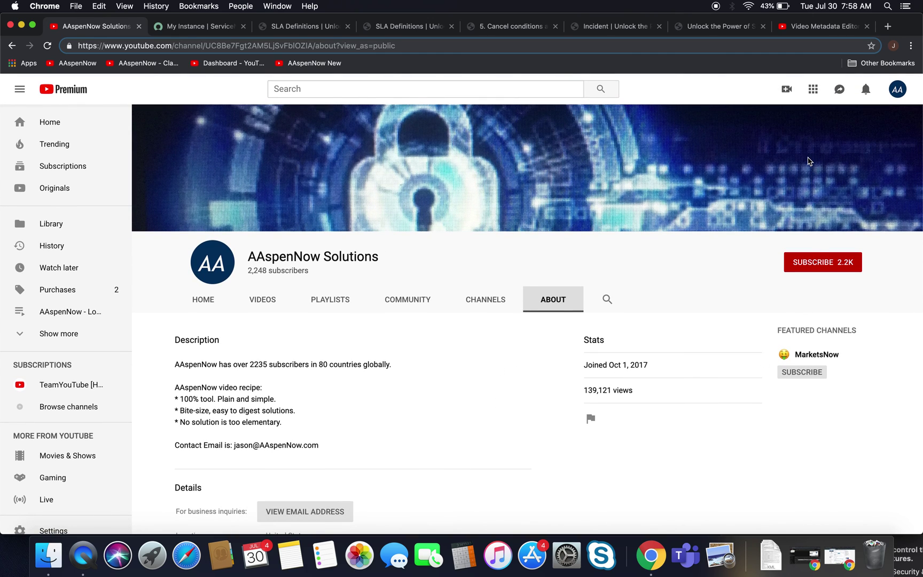